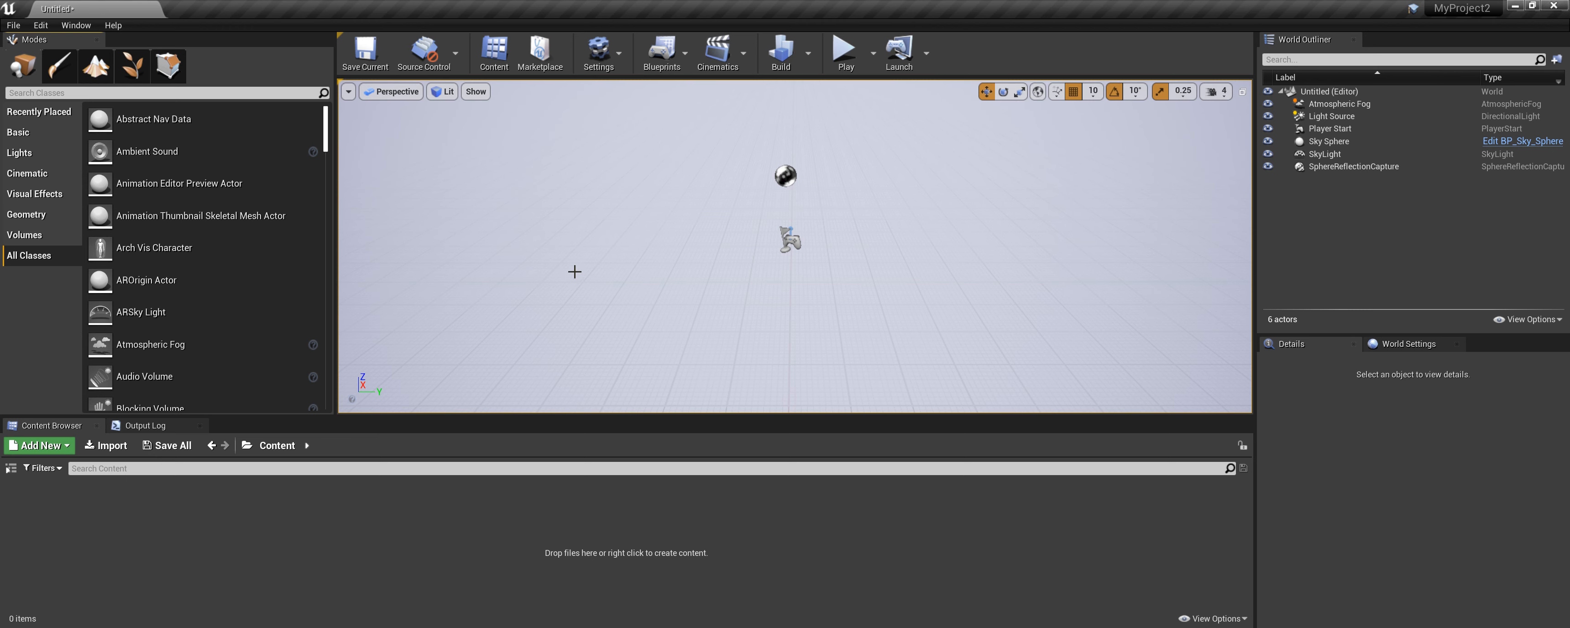
Enable the Procedural Environment Generator (WFC) plugin and restart the editor without saving the current level.
click(35, 25)
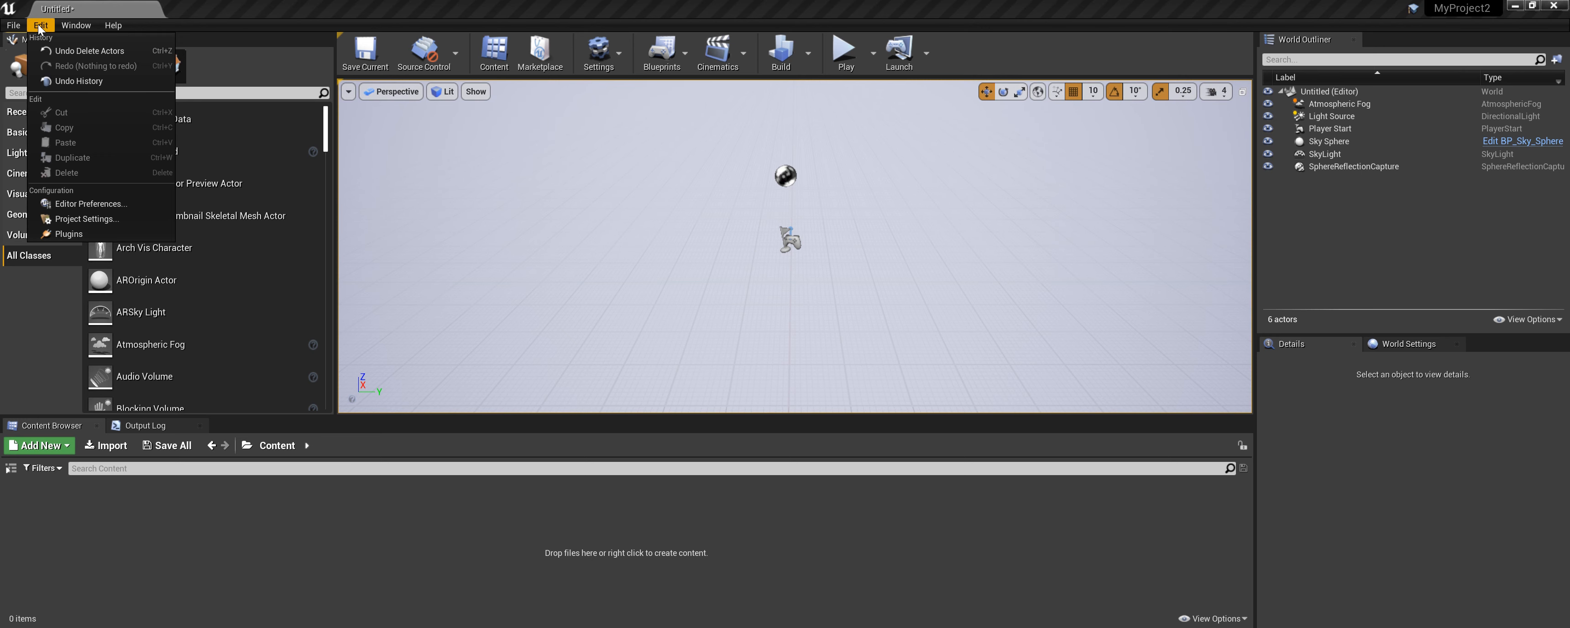
click(68, 234)
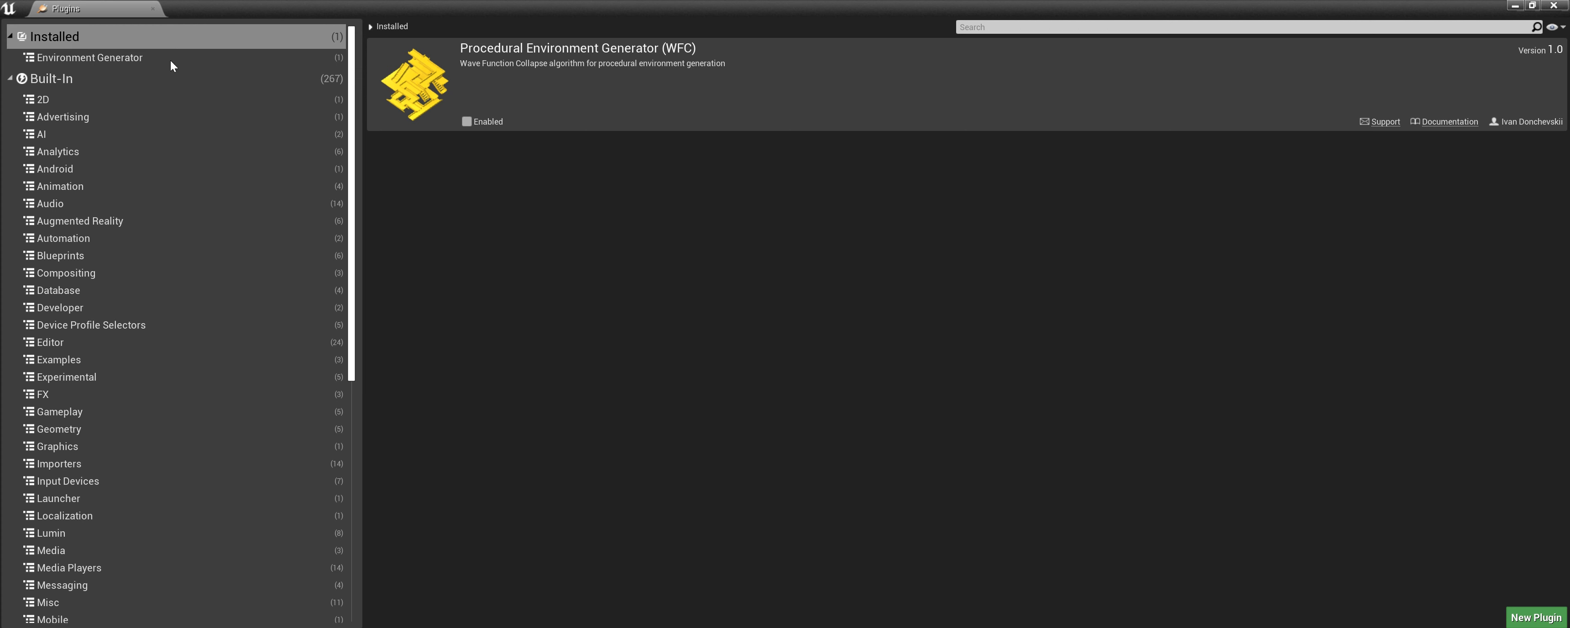
click(85, 61)
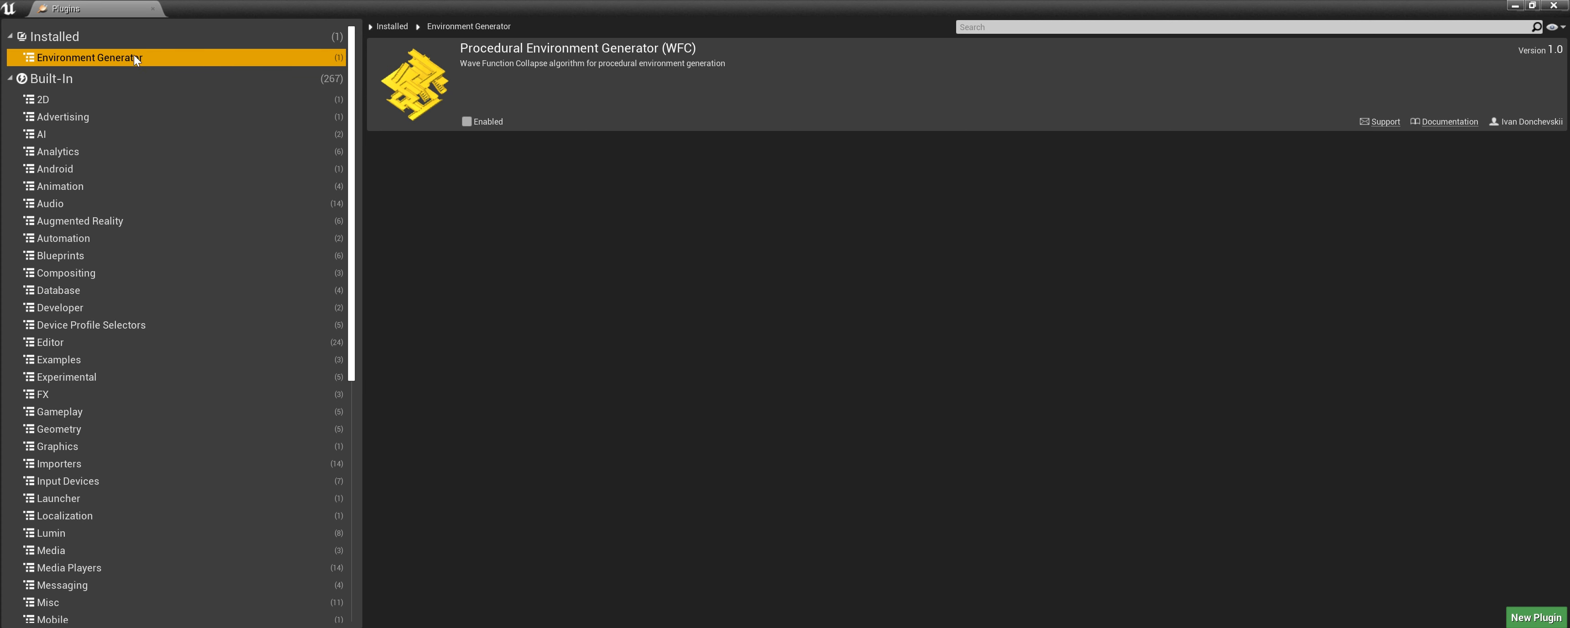
click(467, 121)
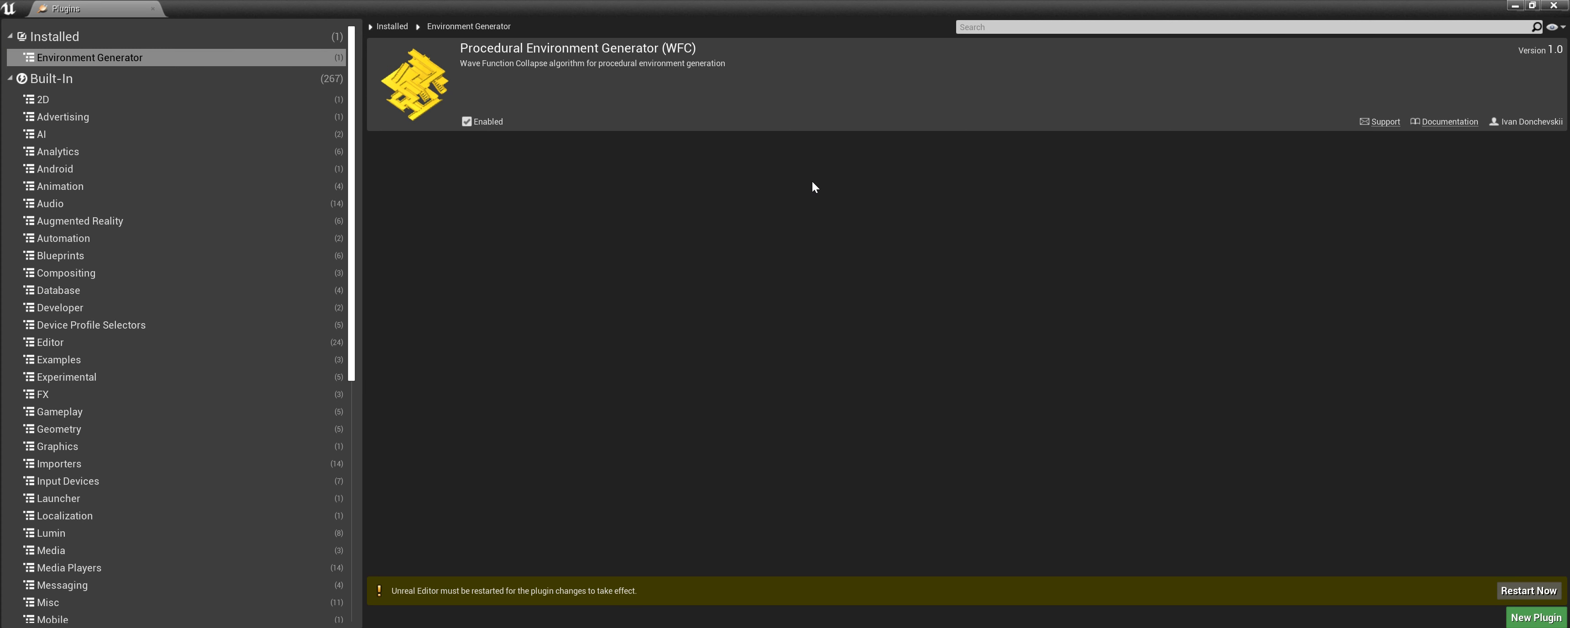
click(1529, 590)
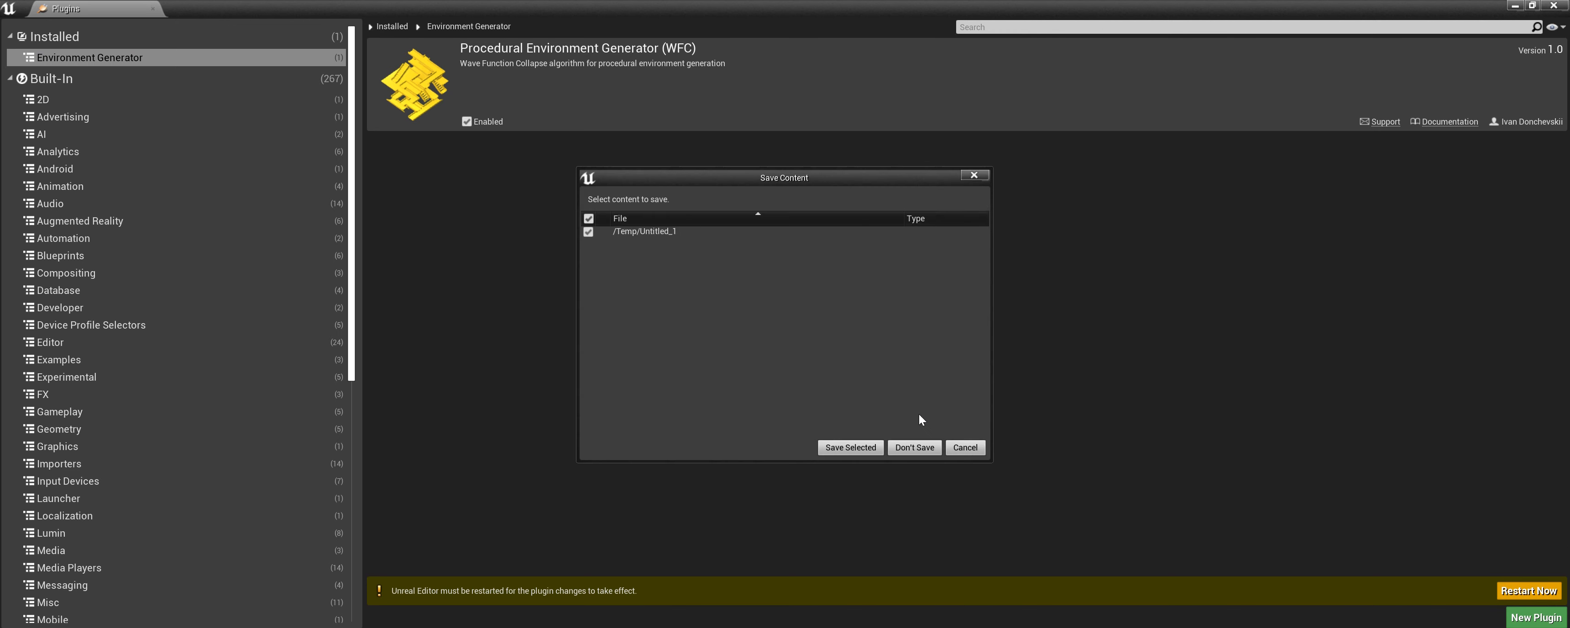
click(906, 450)
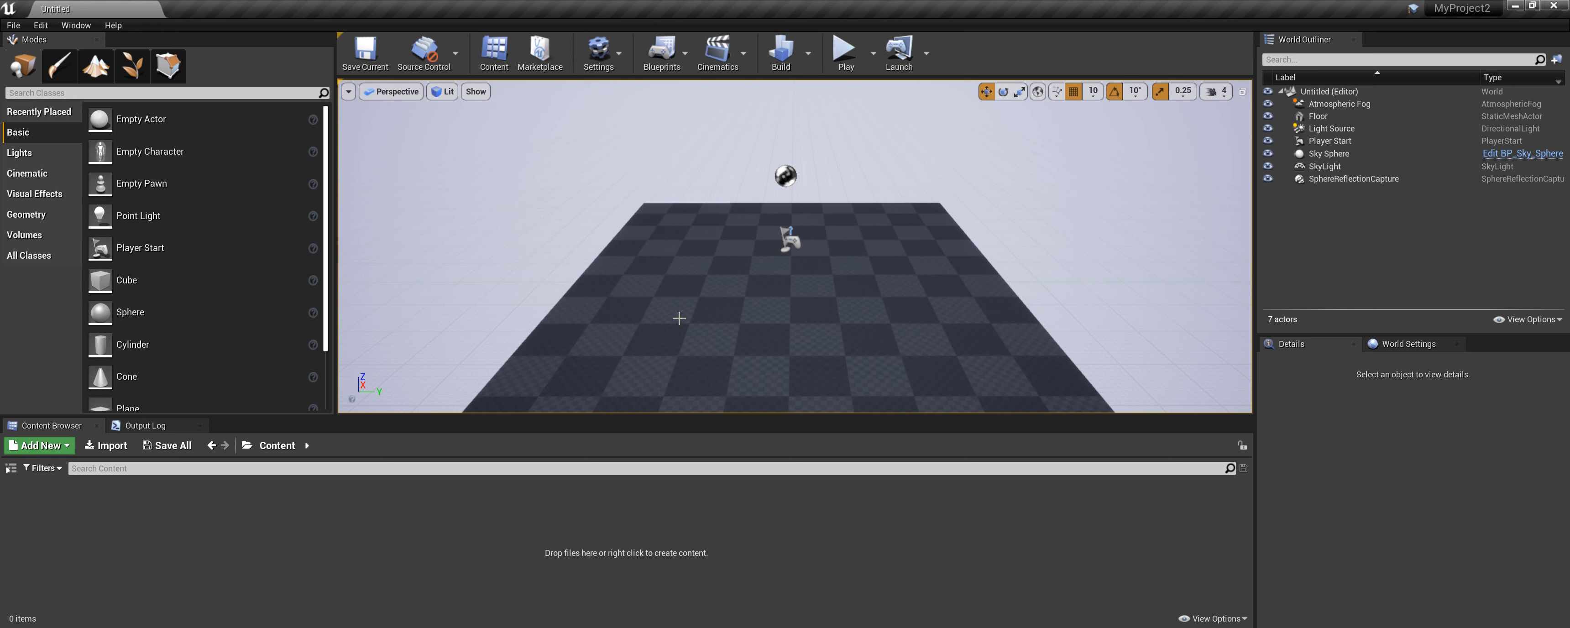
Search all placeable classes for wfc.
click(30, 256)
click(55, 92)
text(wfc)
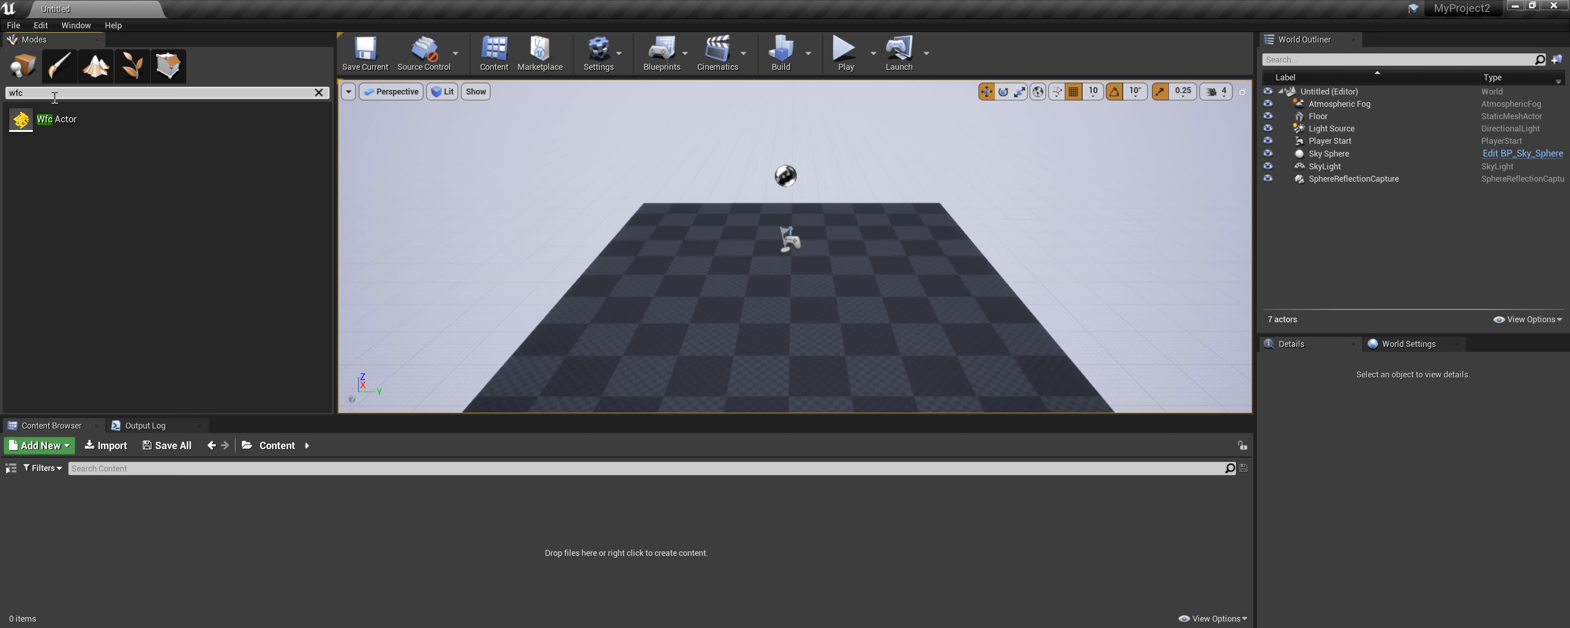
Delete the Floor actor from the level.
click(631, 317)
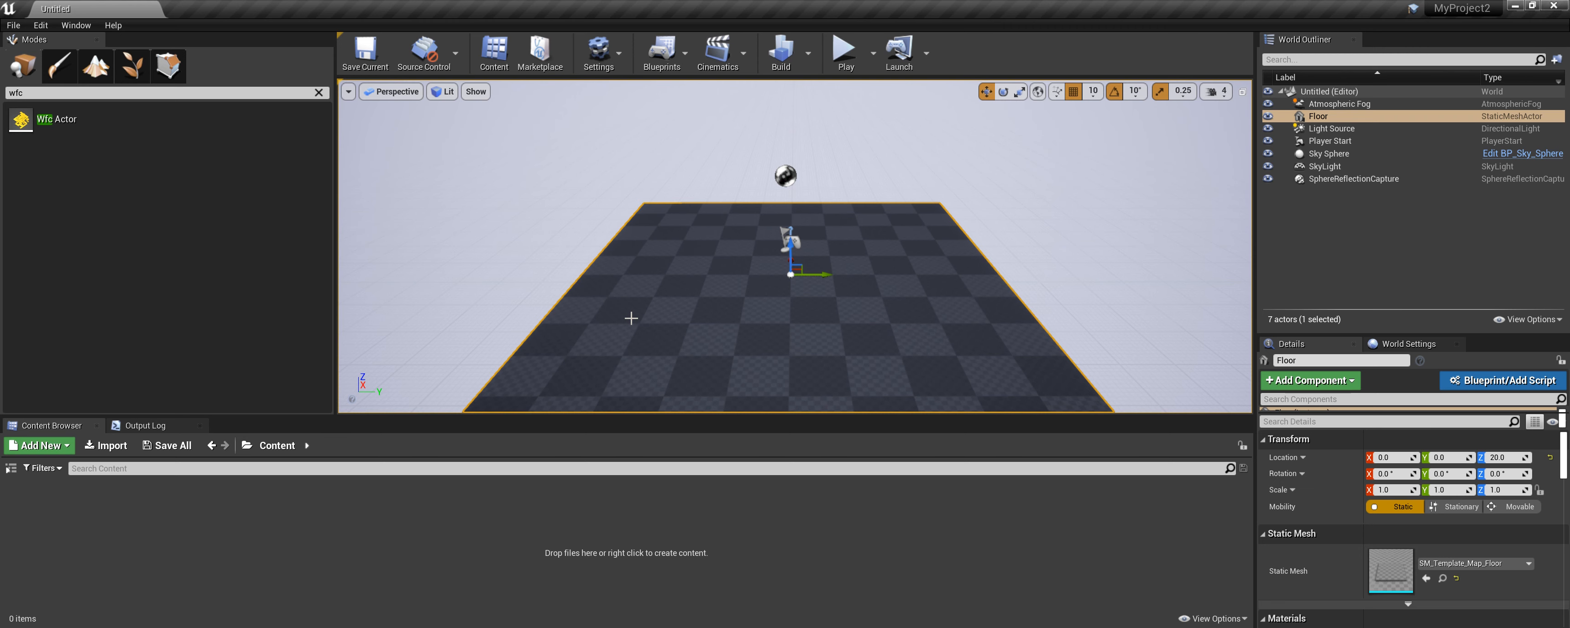
key(Delete)
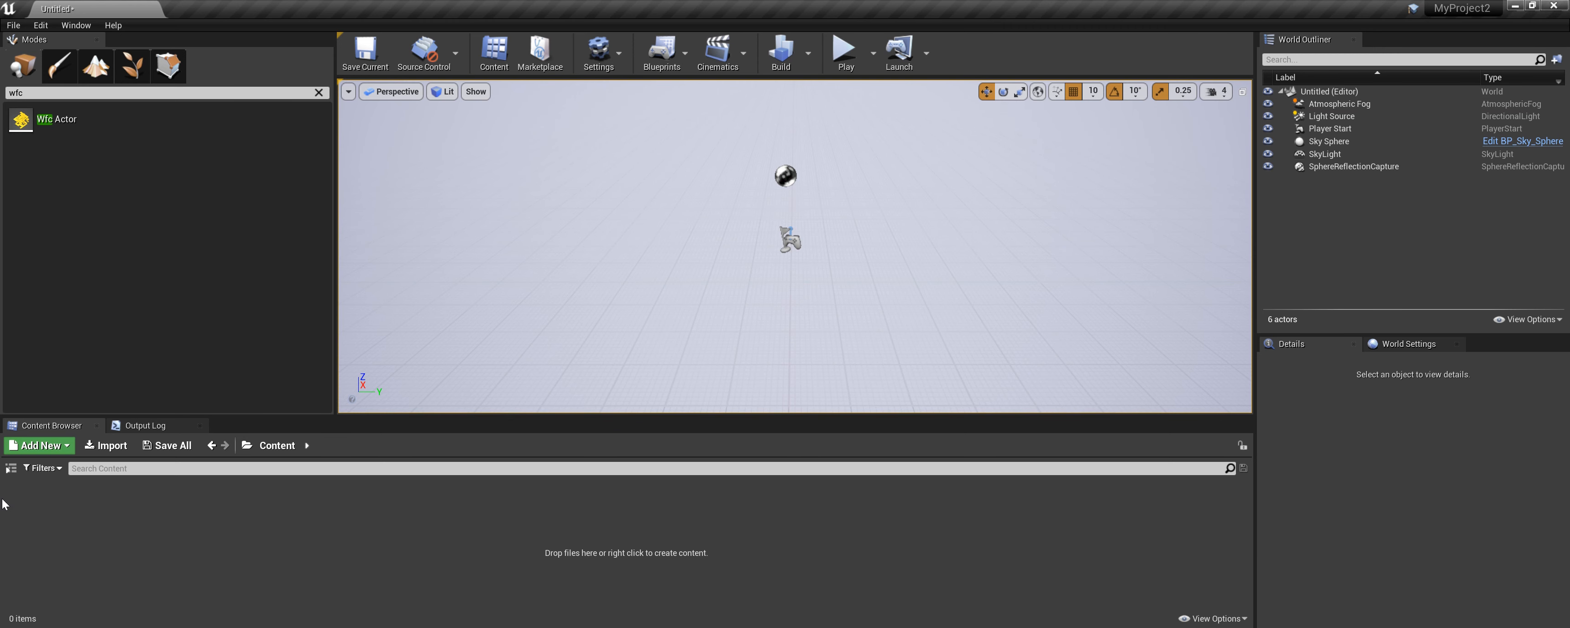
Show the content browser's sources panel and enable engine content in its view options.
click(11, 468)
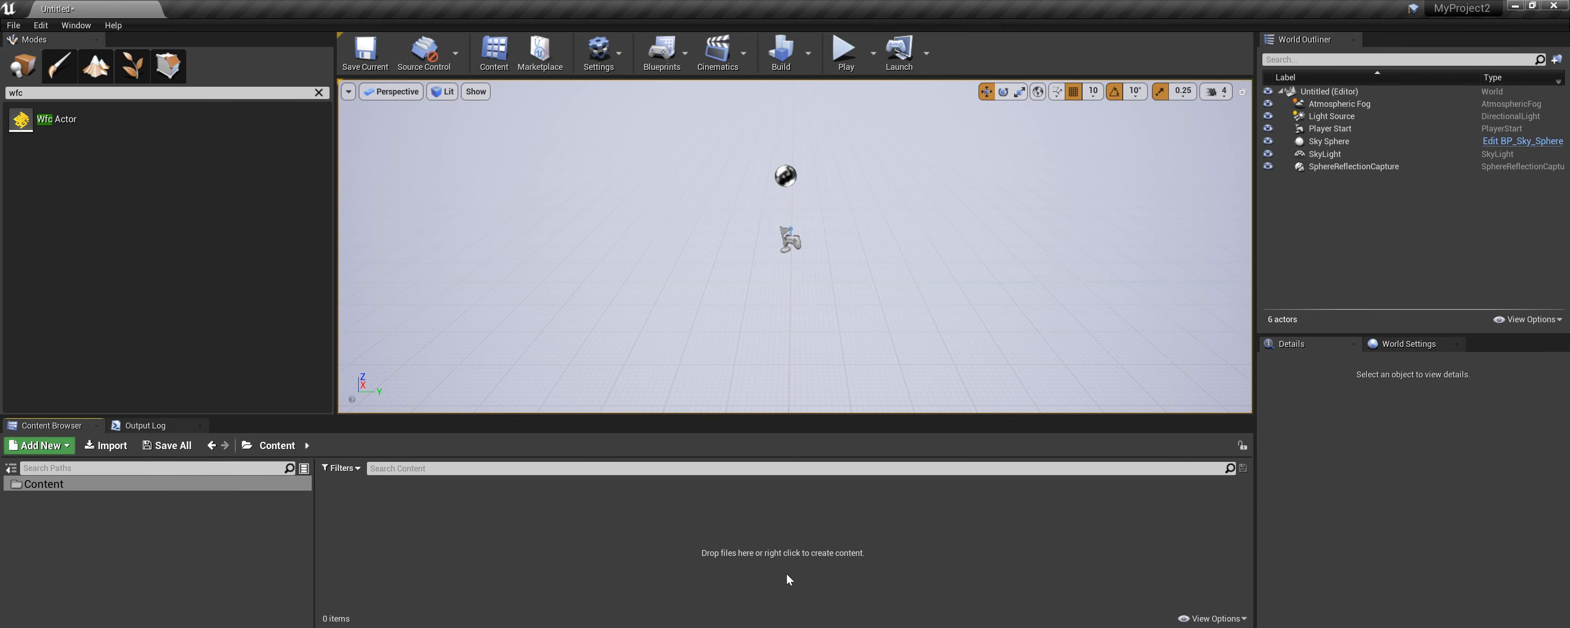
click(1215, 619)
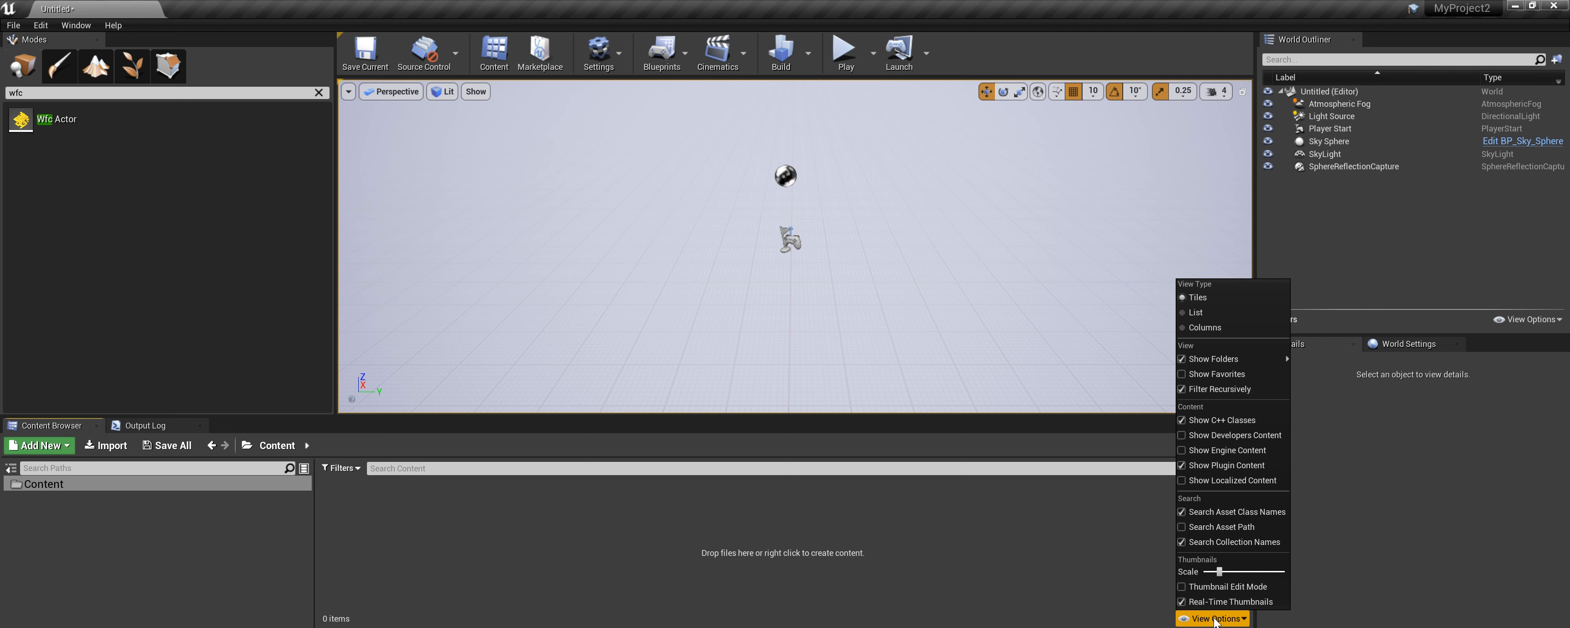
click(1192, 452)
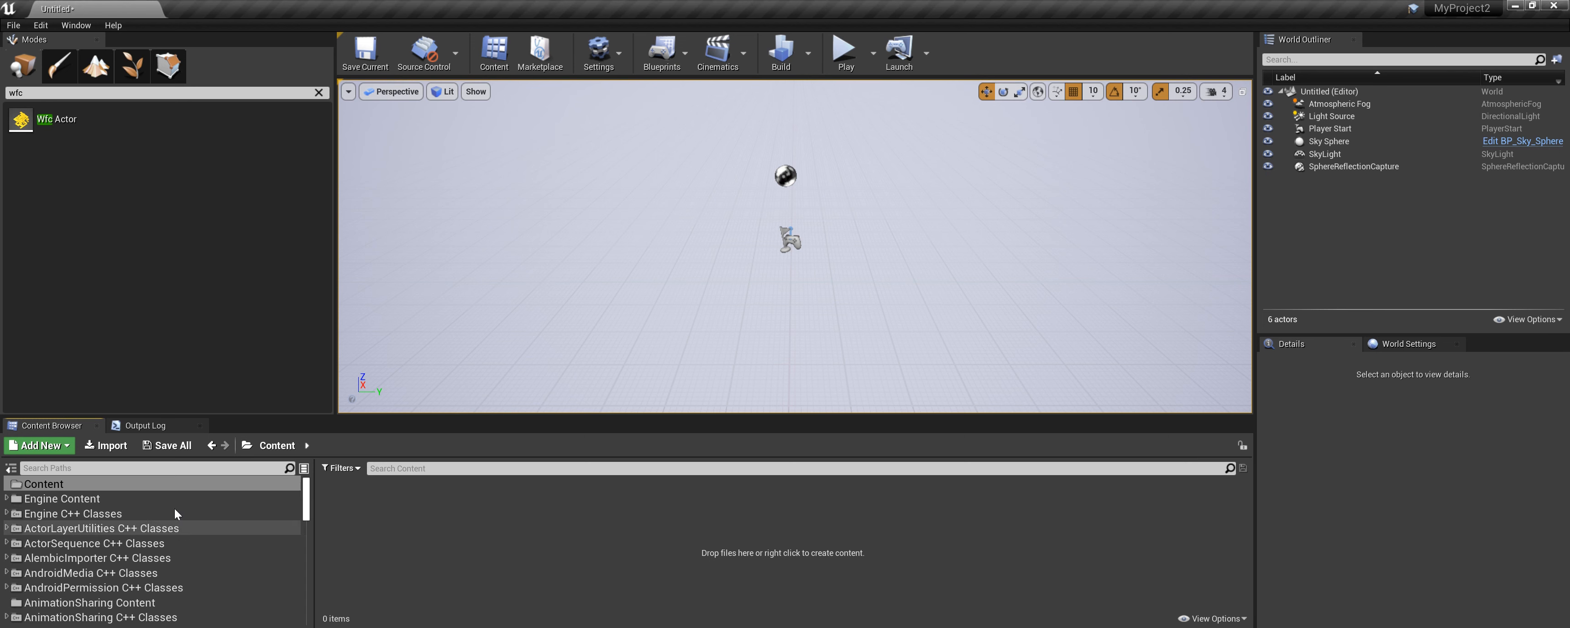
Browse the WfcEnvironmentGenerator Content folder, its Demo folder and the Meshes folder inside it.
drag(307, 501, 306, 605)
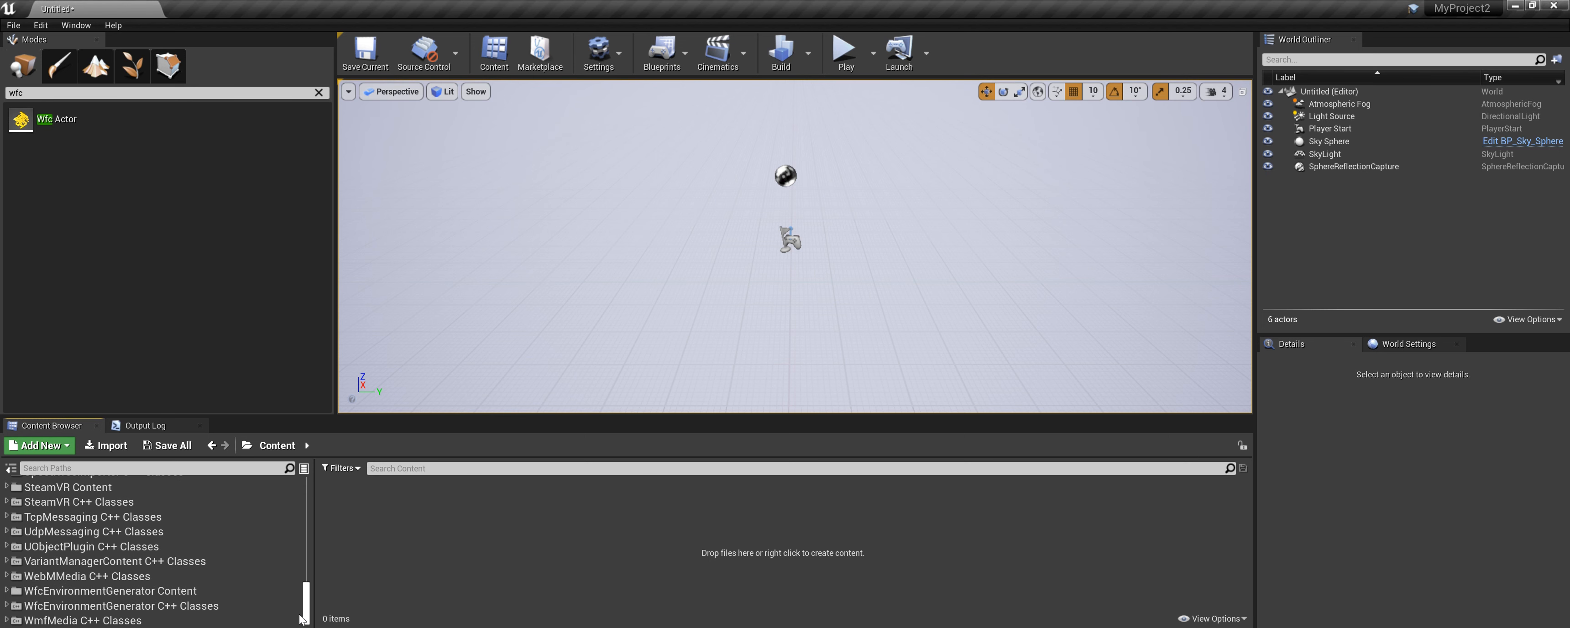
click(50, 591)
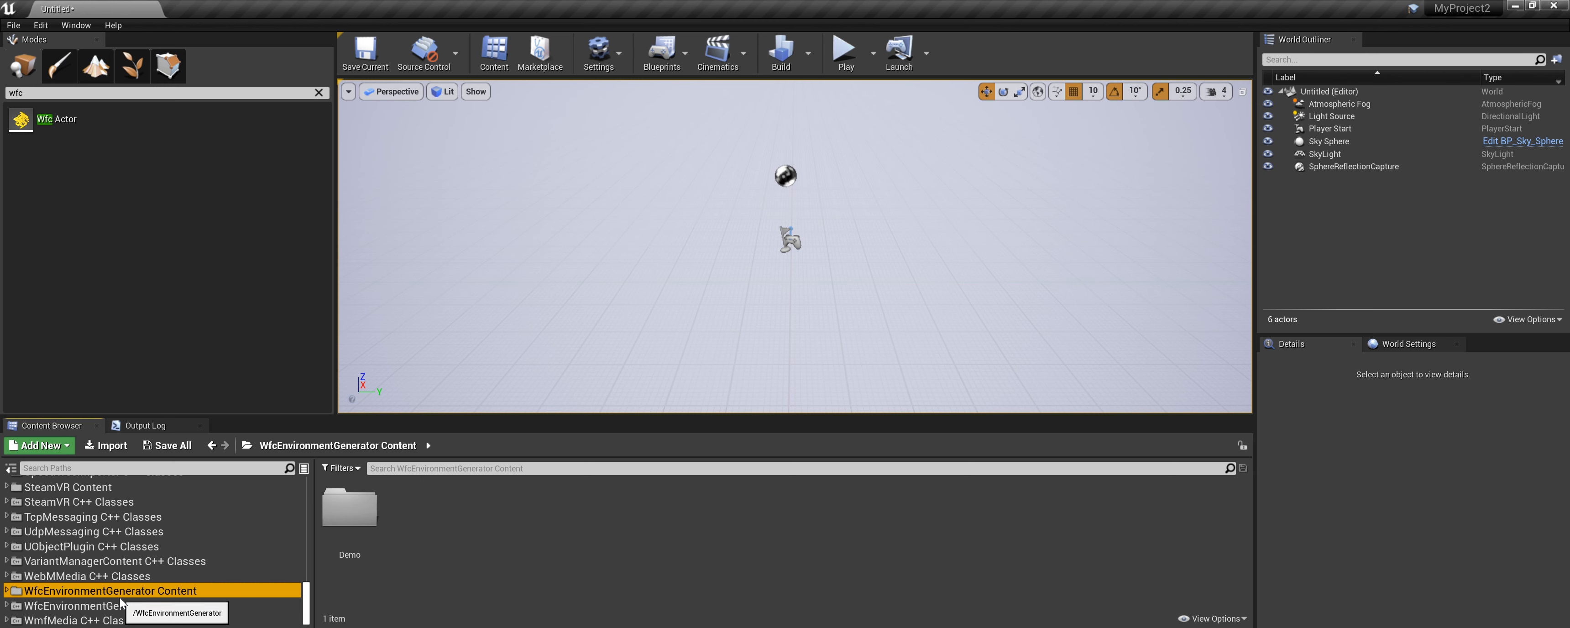
click(7, 591)
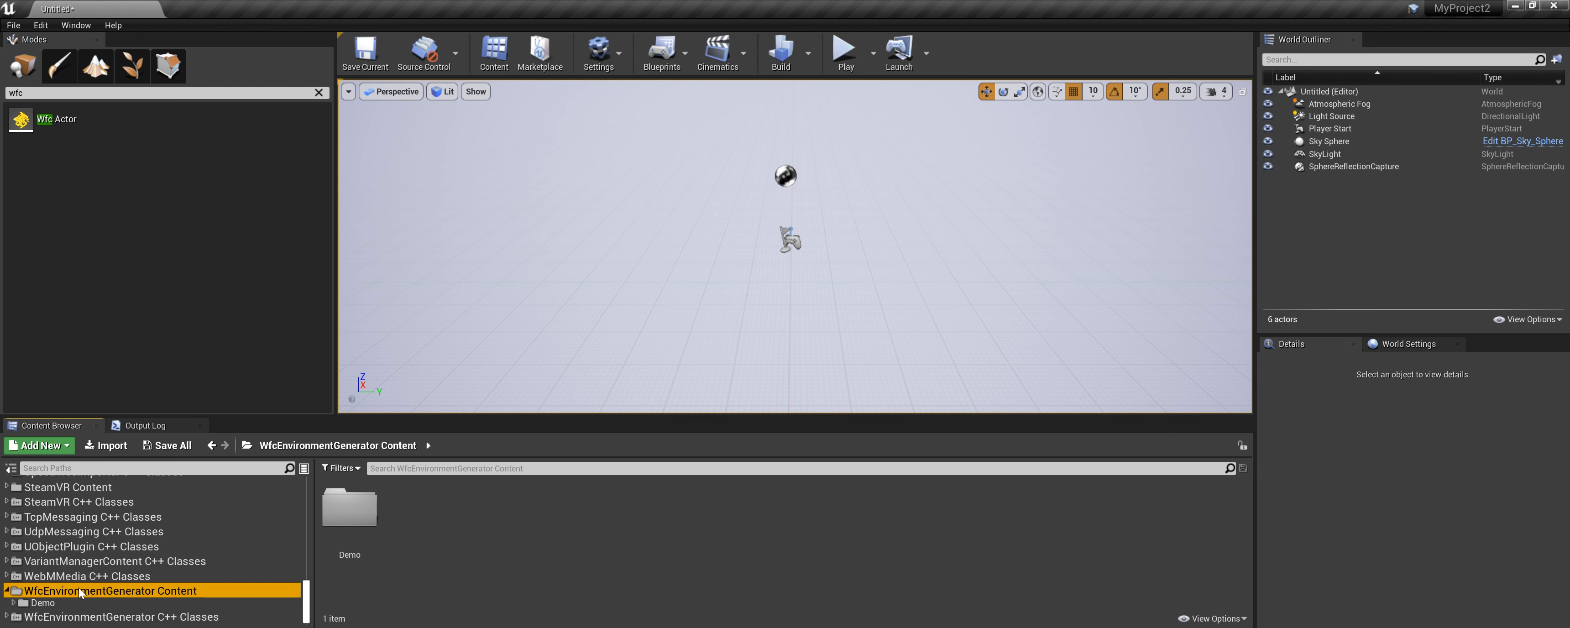
click(42, 603)
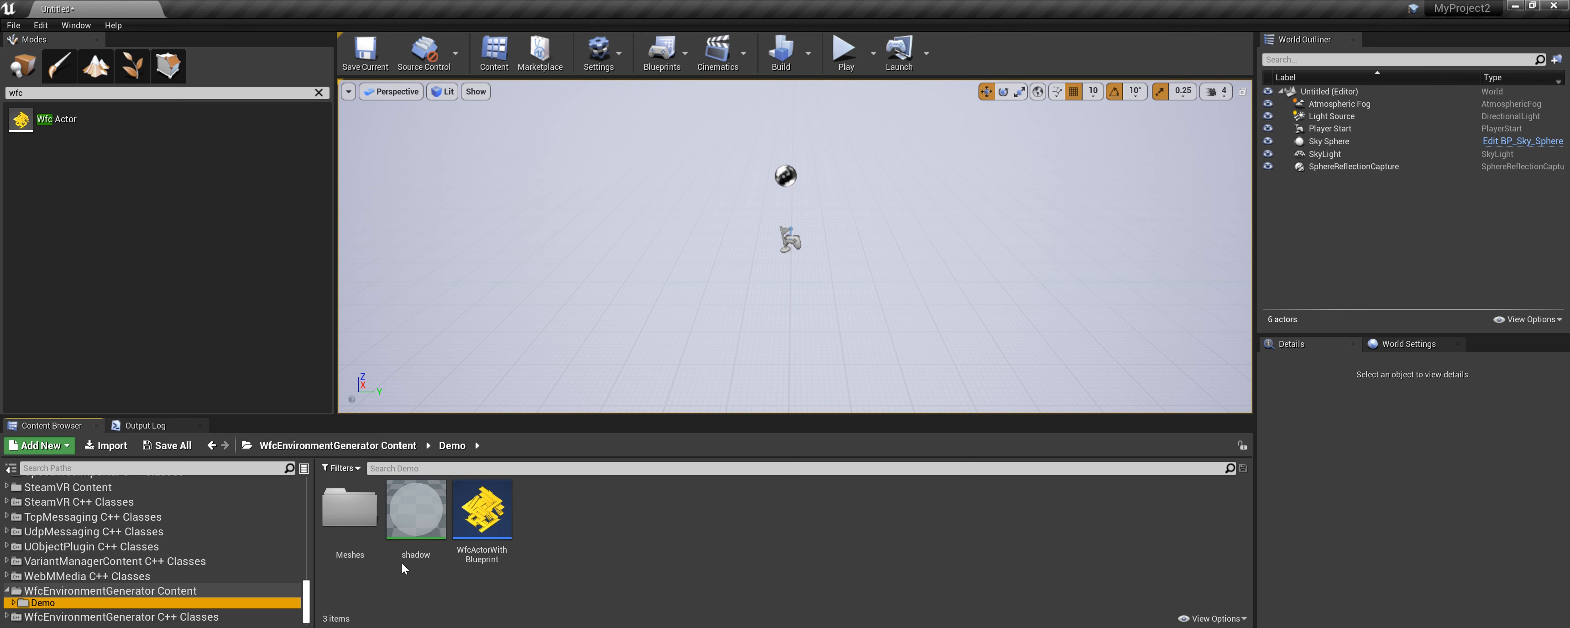
double_click(350, 509)
scroll(680, 536, down, 1)
scroll(777, 548, up, 1)
scroll(91, 567, down, 1)
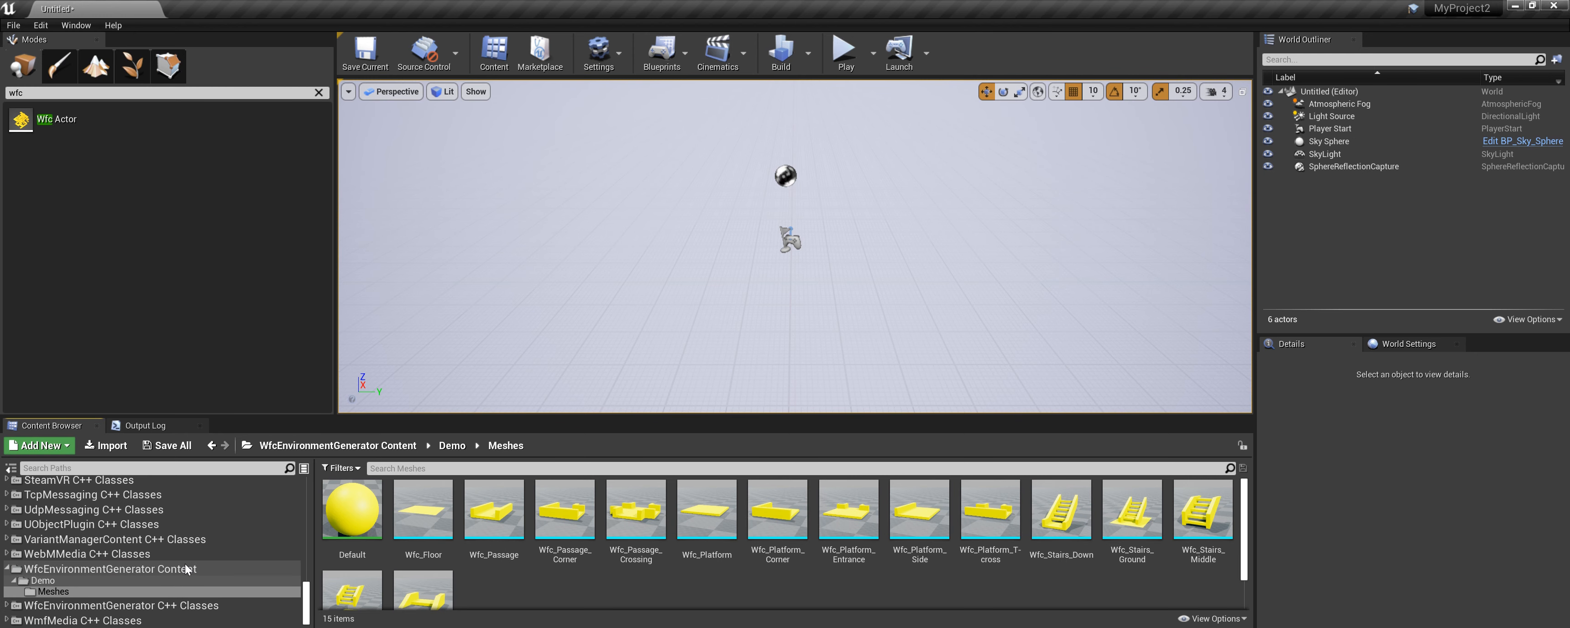
click(55, 582)
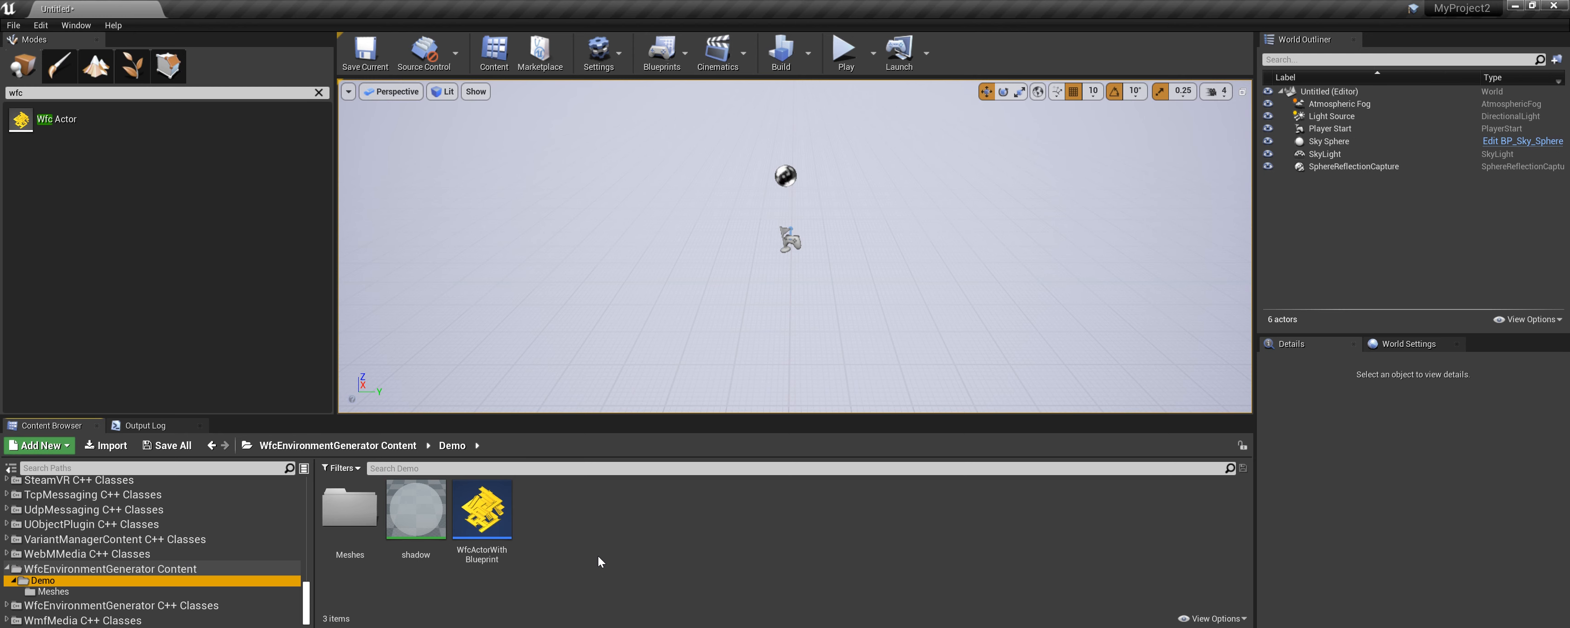
Place the WfcActorWithBlueprint in the level and generate the environment in the editor.
drag(482, 515, 791, 275)
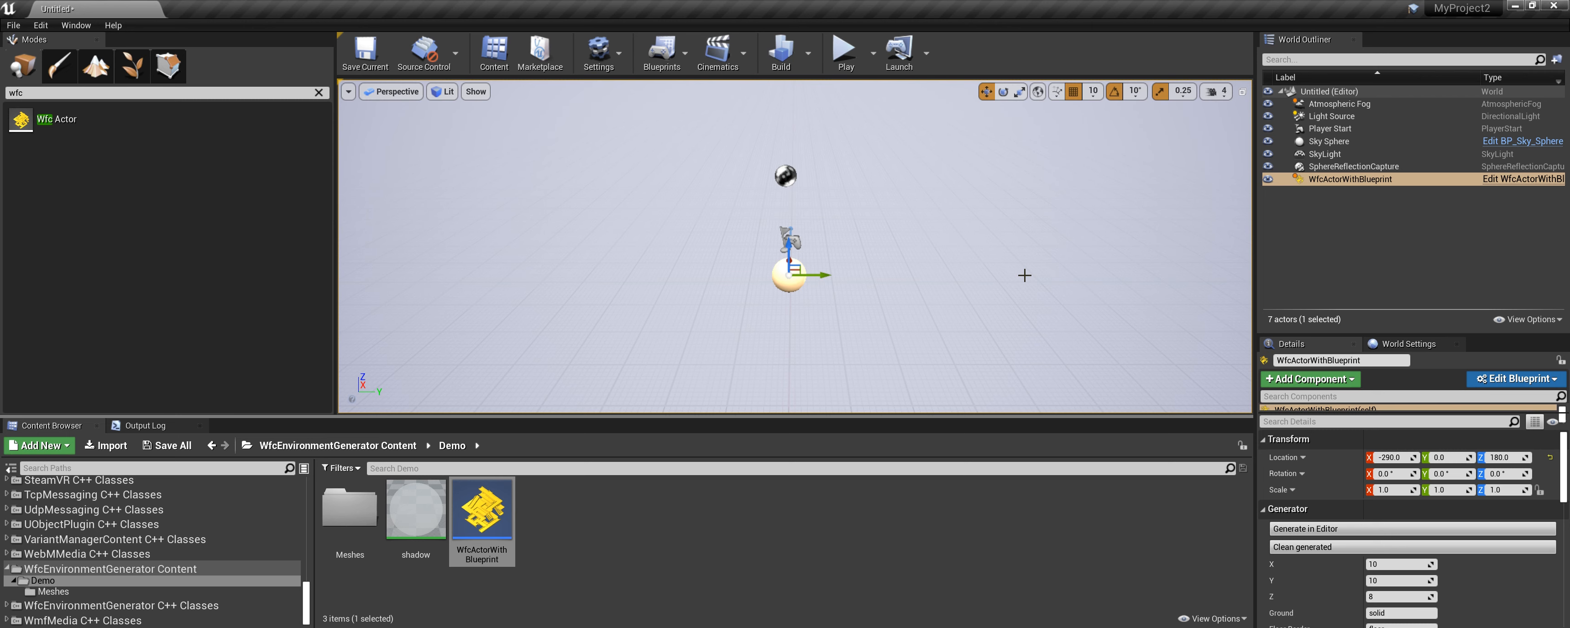
click(1318, 529)
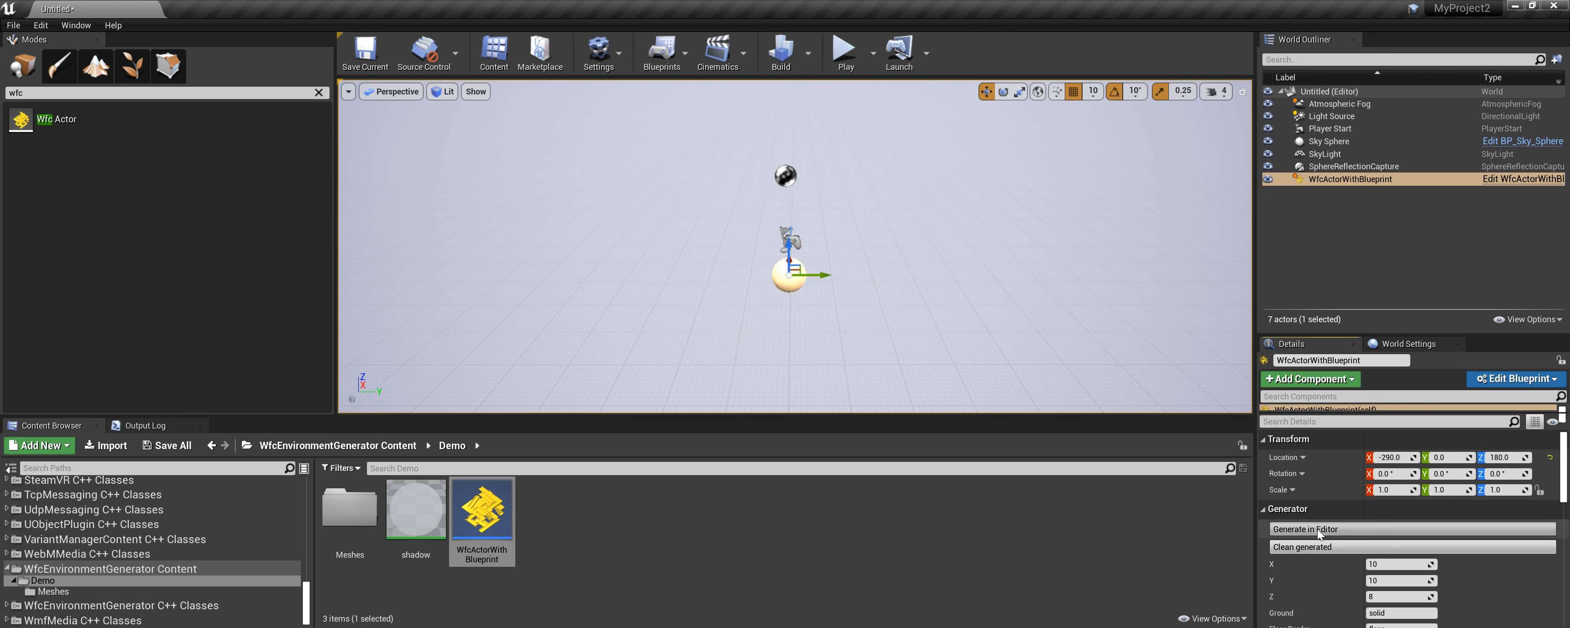
Regenerate the WFC environment in the editor.
scroll(969, 173, down, 2)
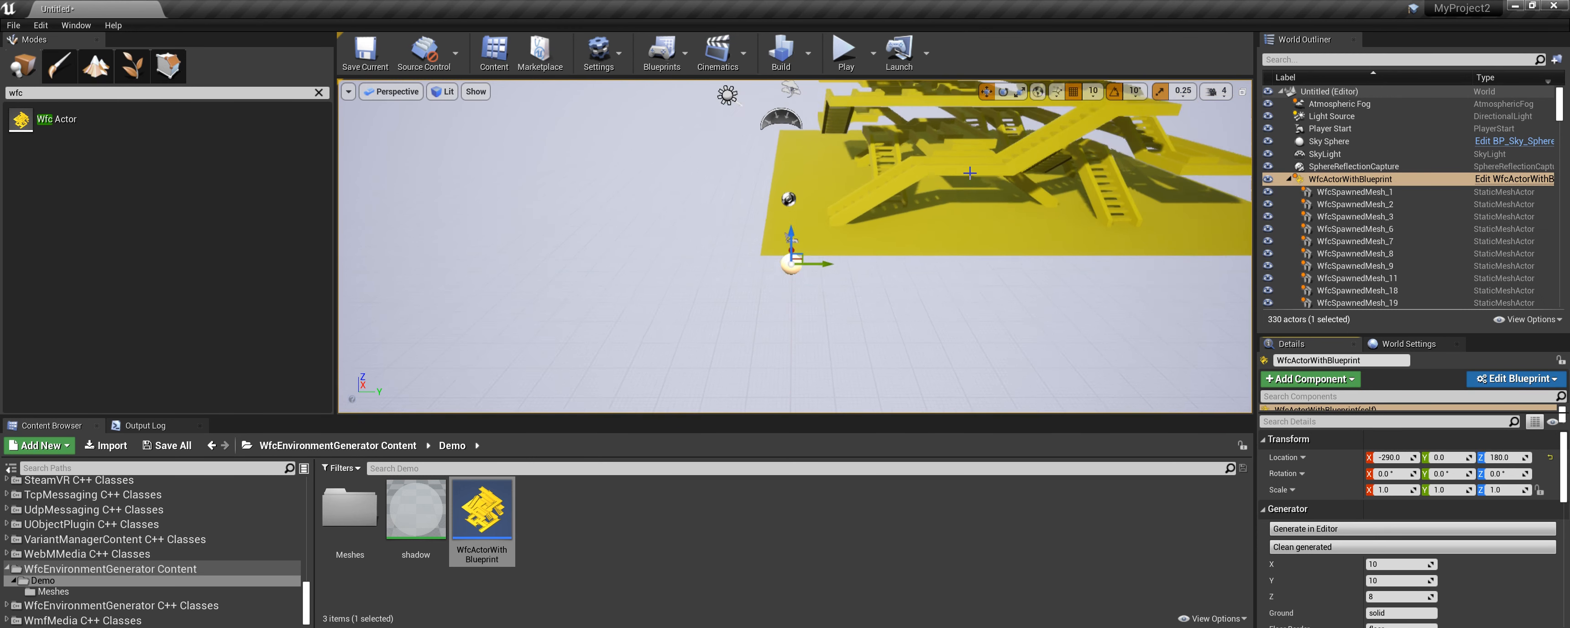
scroll(970, 173, down, 3)
middle_drag(958, 267, 993, 112)
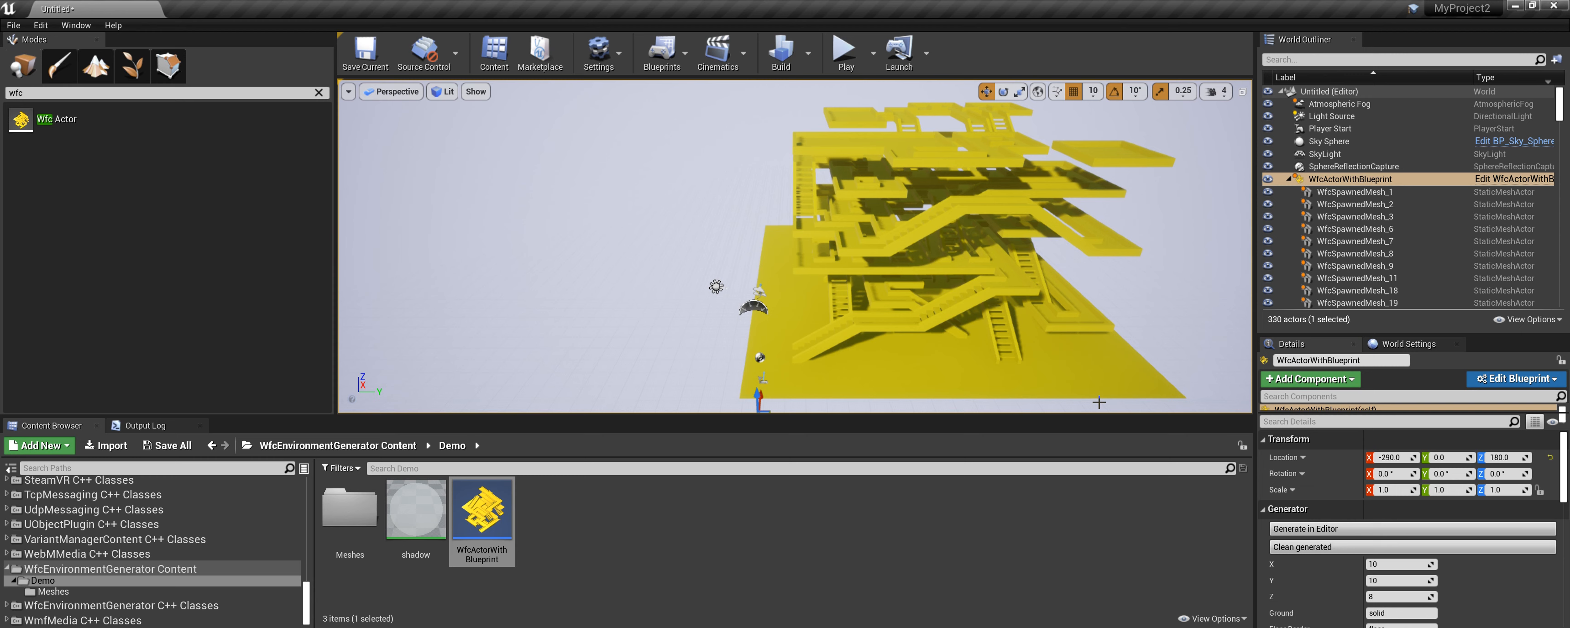
click(1321, 529)
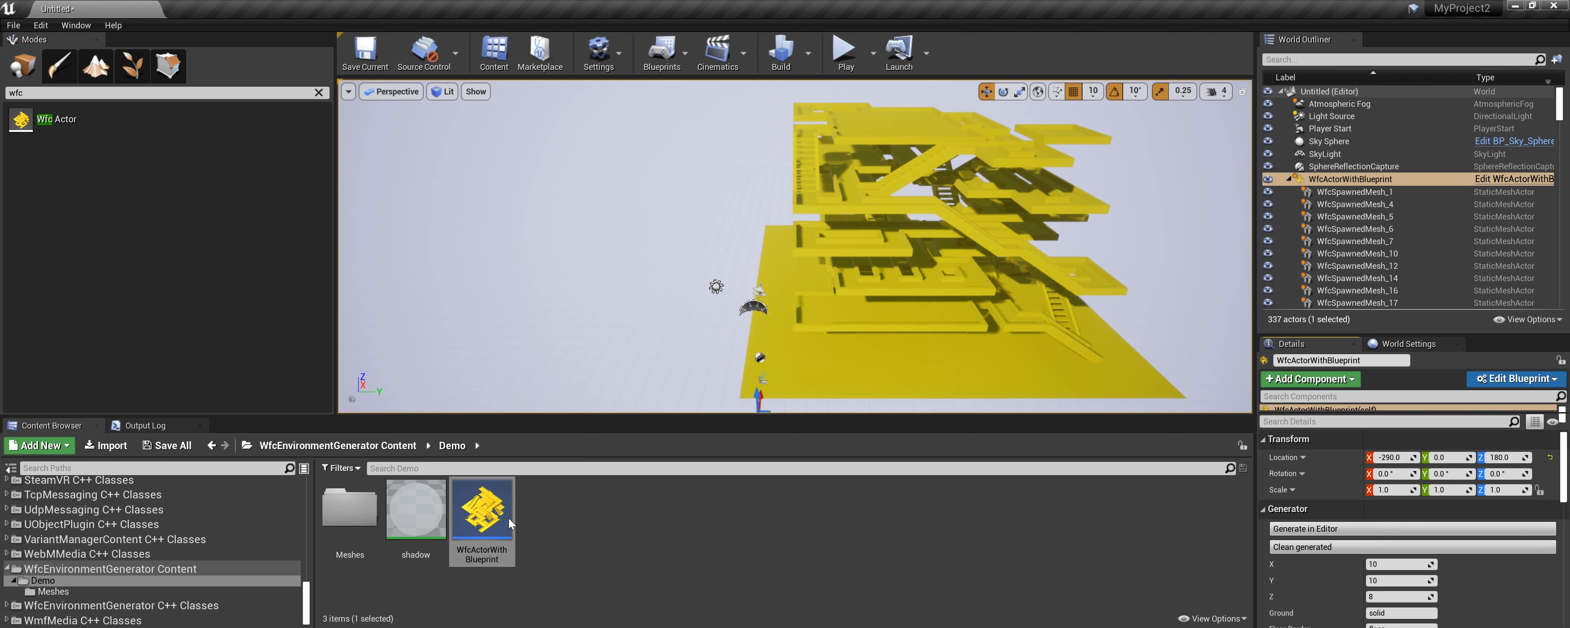
Open the WfcActorWithBlueprint and inspect the platform_t_cross voxel component and its WFC Voxel directions in the viewport.
double_click(480, 505)
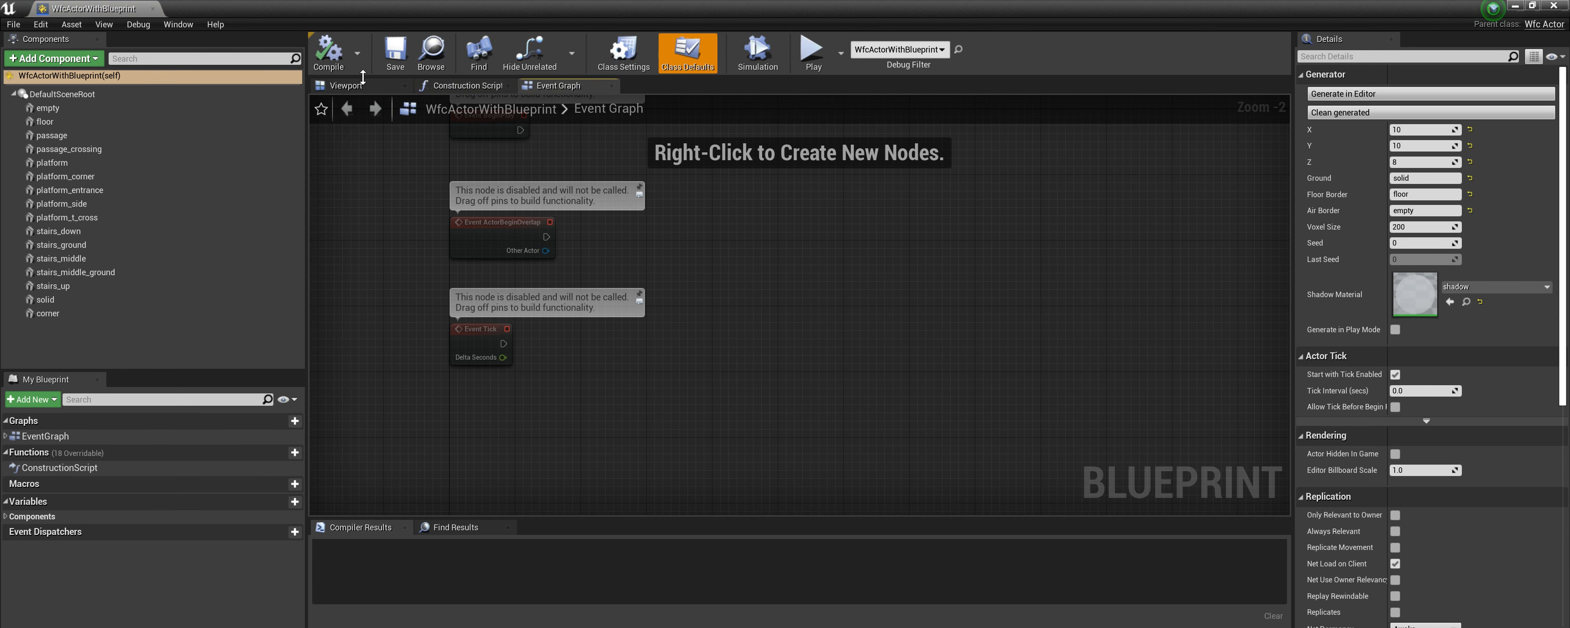
click(358, 88)
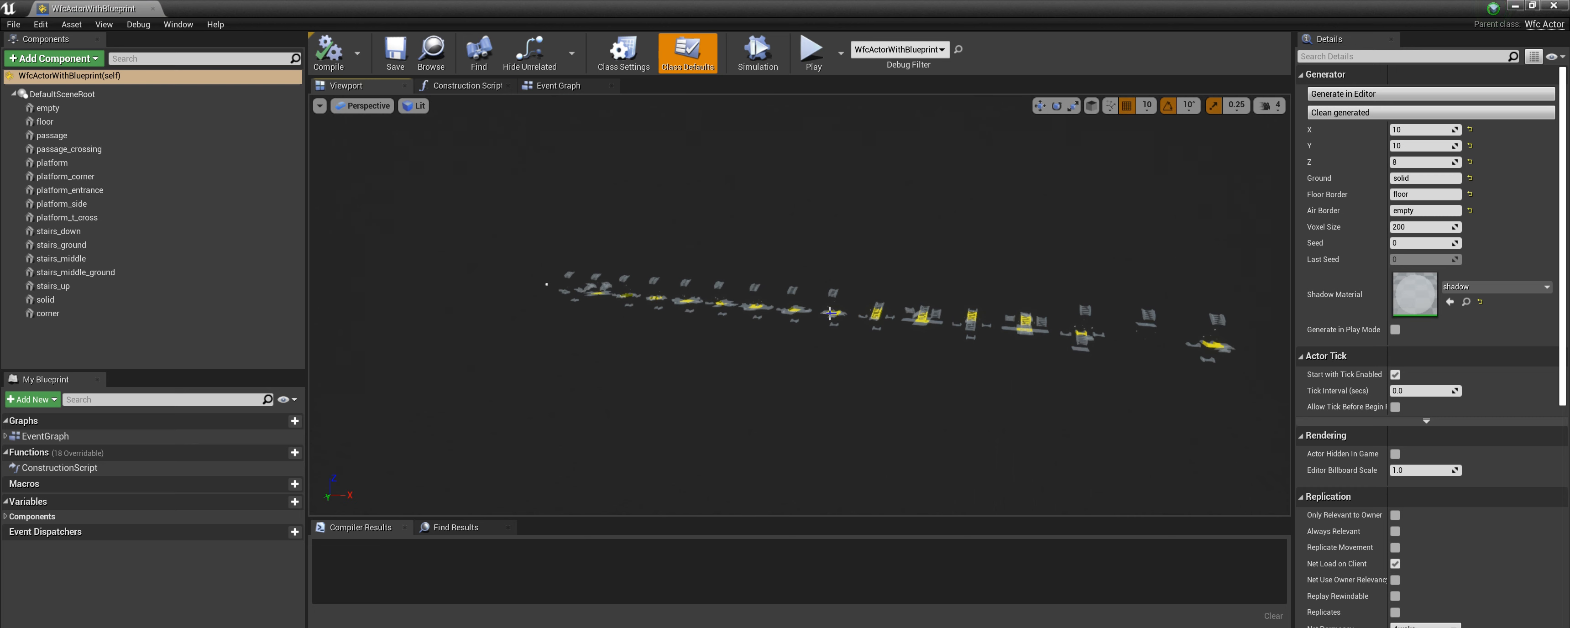
click(833, 311)
key(f)
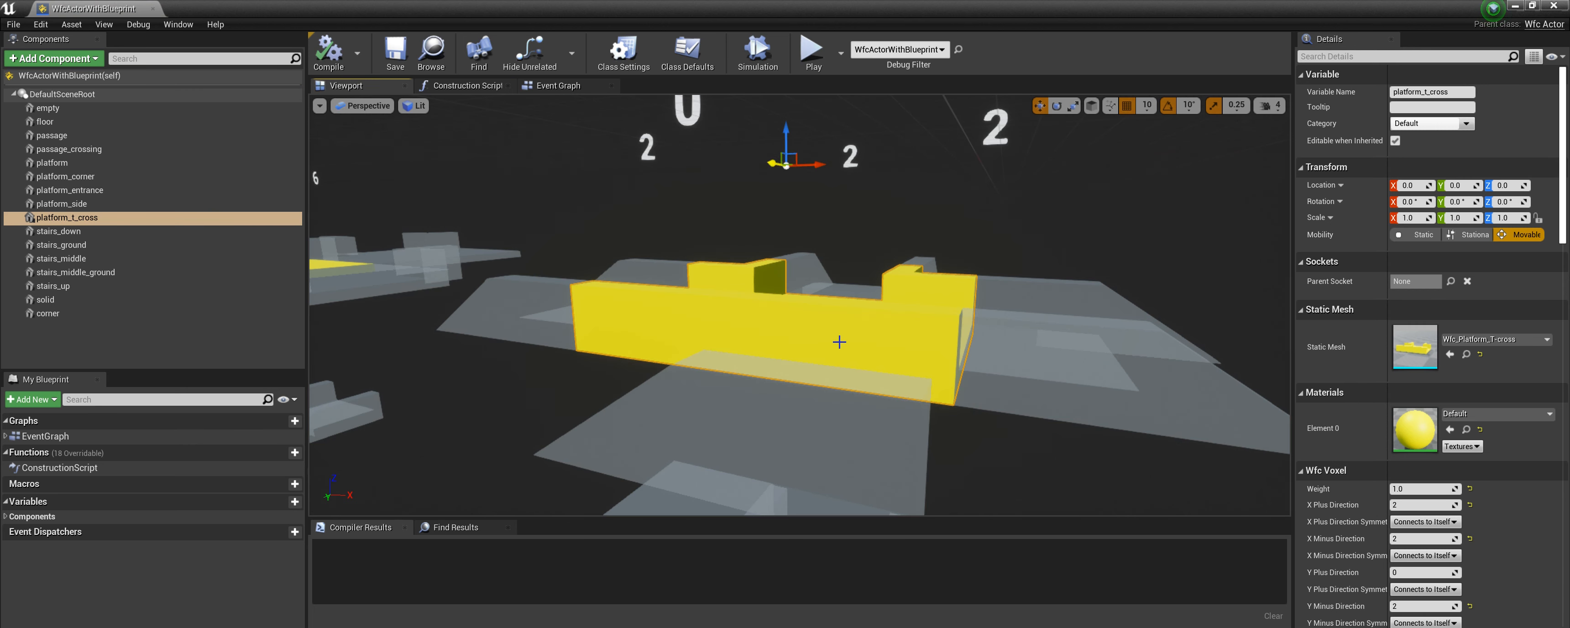
scroll(853, 317, down, 2)
right_drag(870, 364, 901, 346)
scroll(828, 353, down, 3)
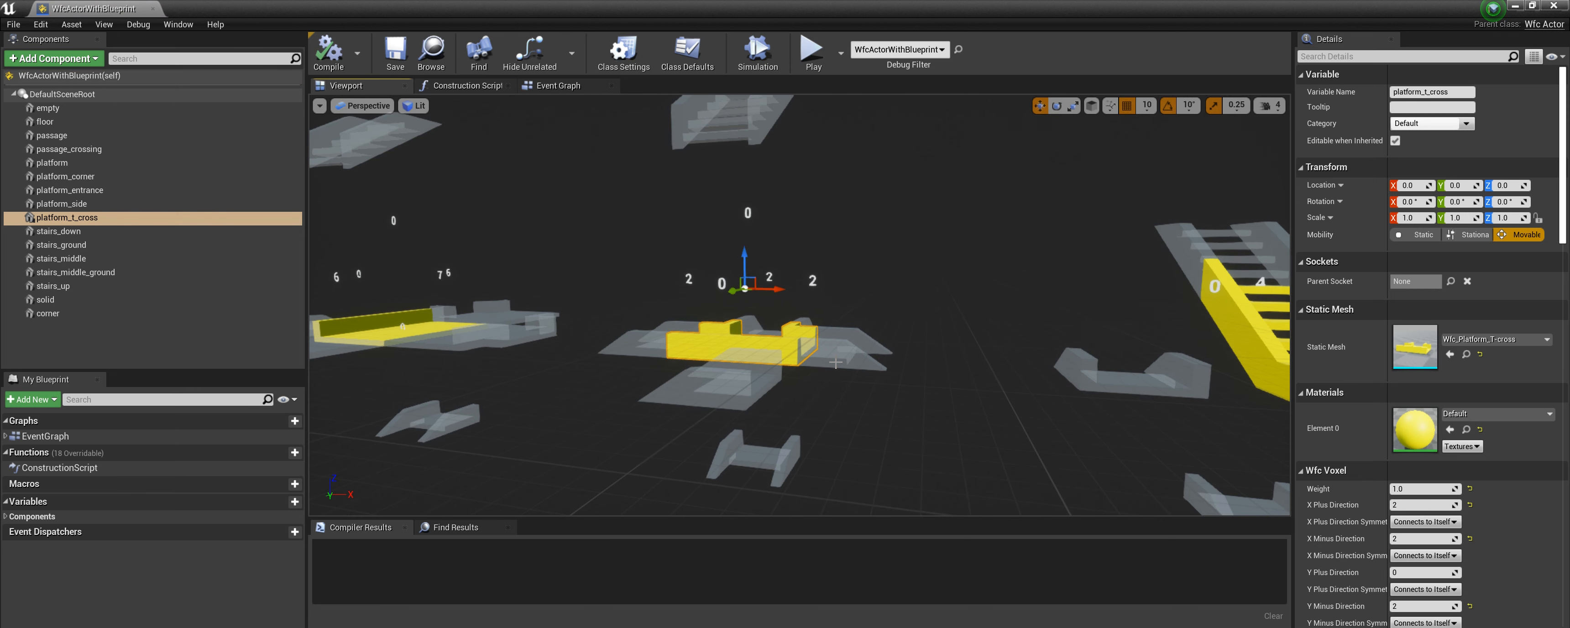
scroll(836, 362, down, 3)
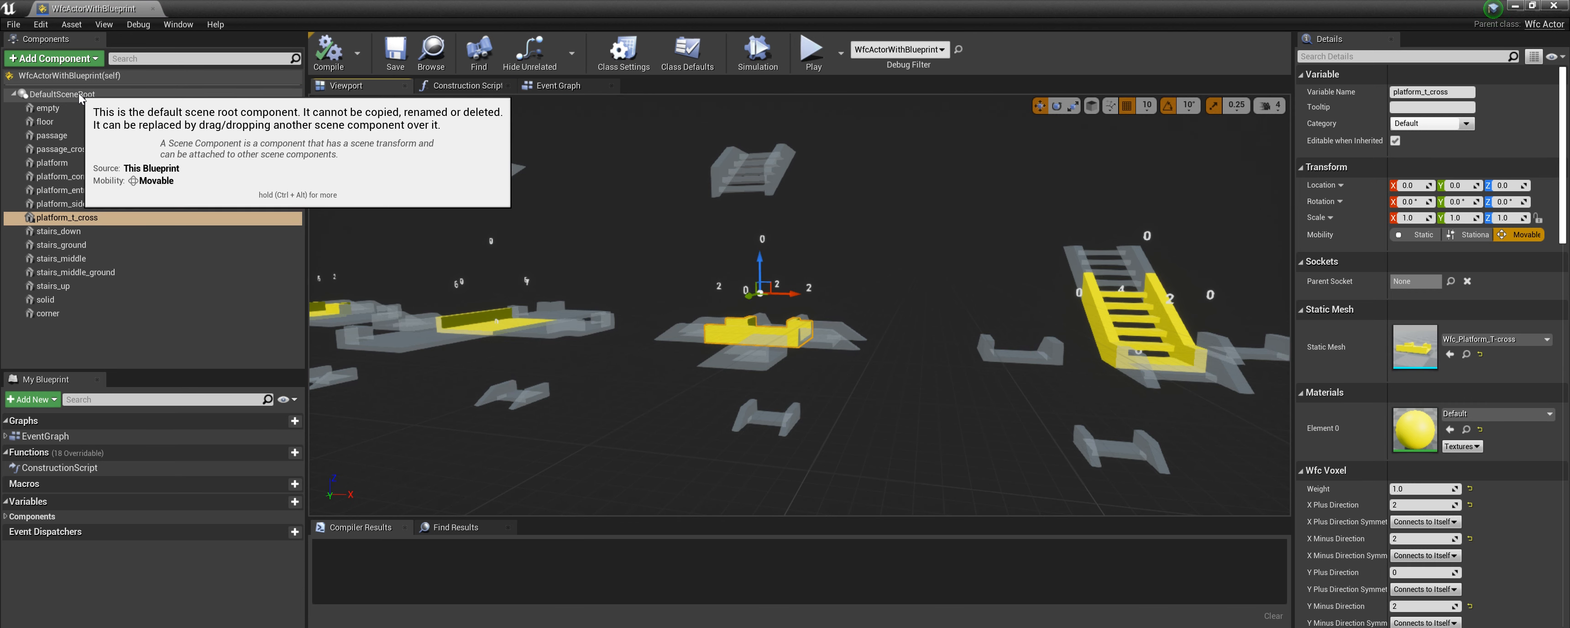
Review the blueprint's Generator settings and the solid voxel component's properties.
click(73, 75)
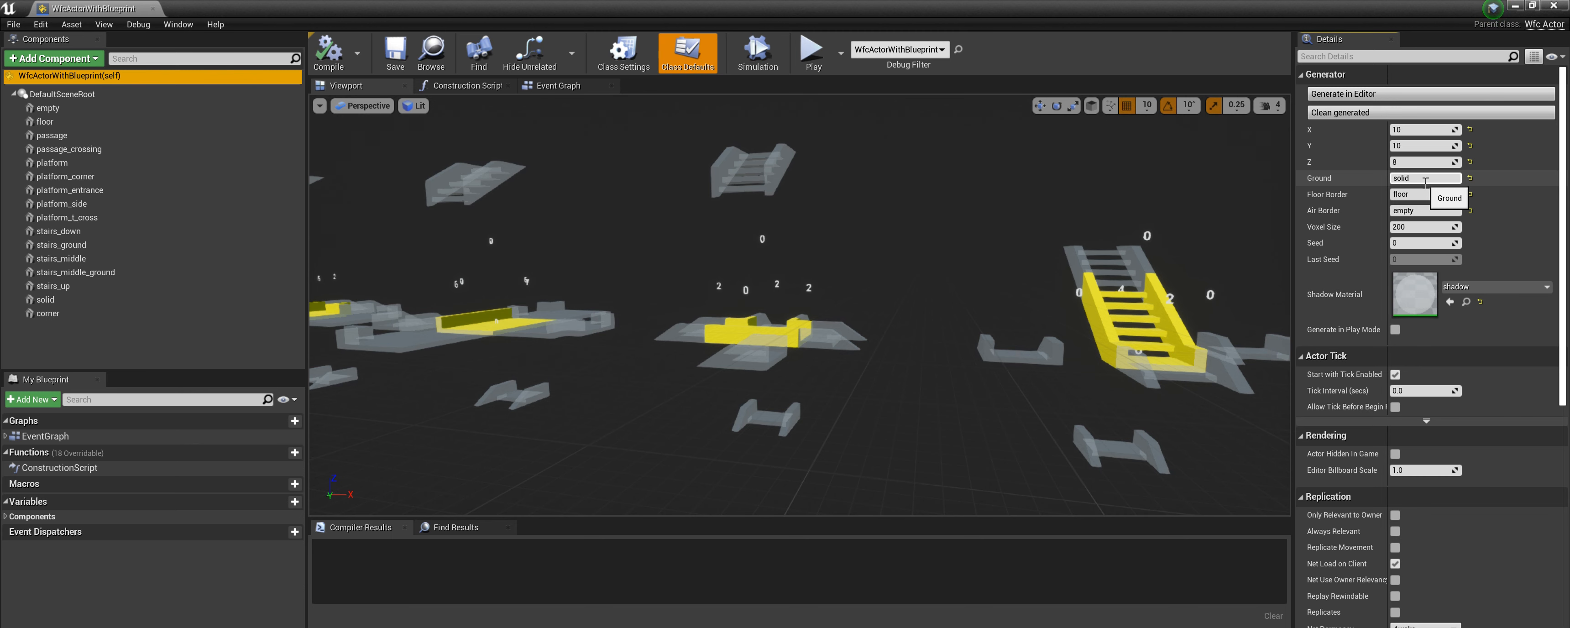
click(91, 301)
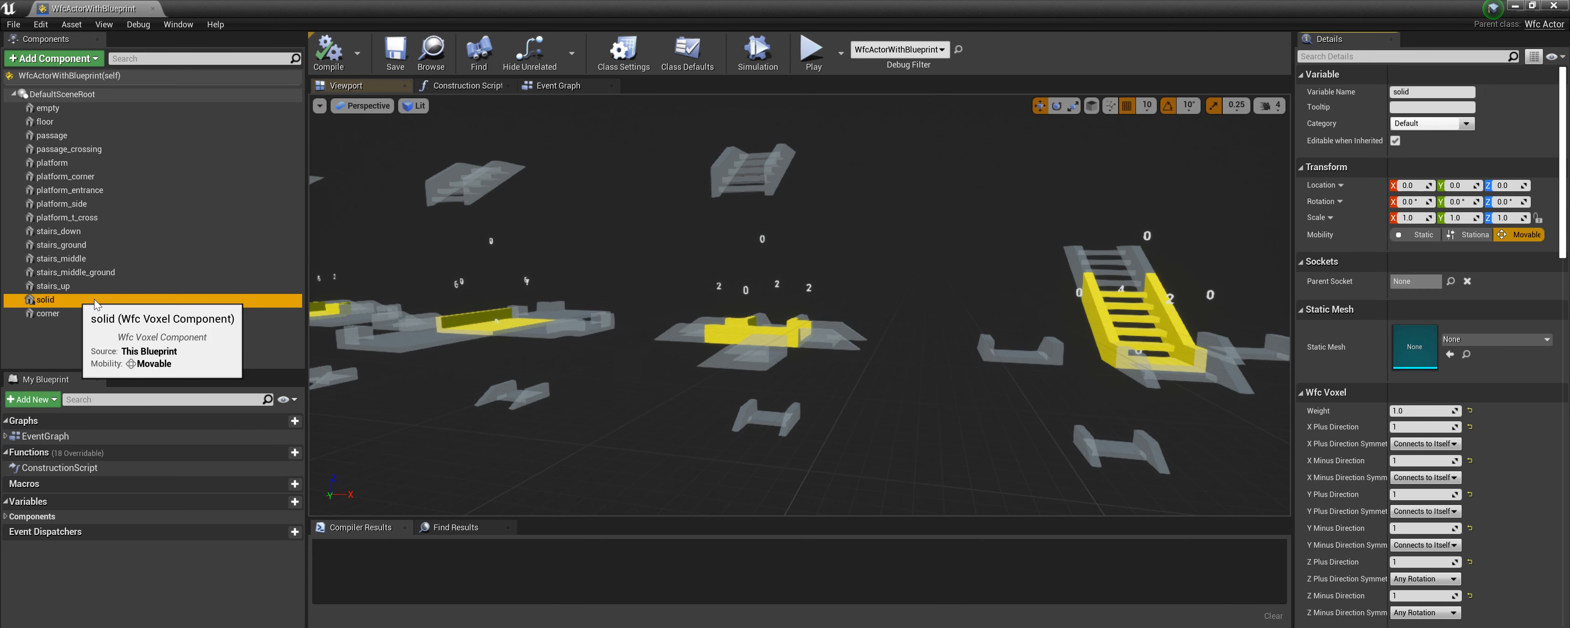
click(76, 77)
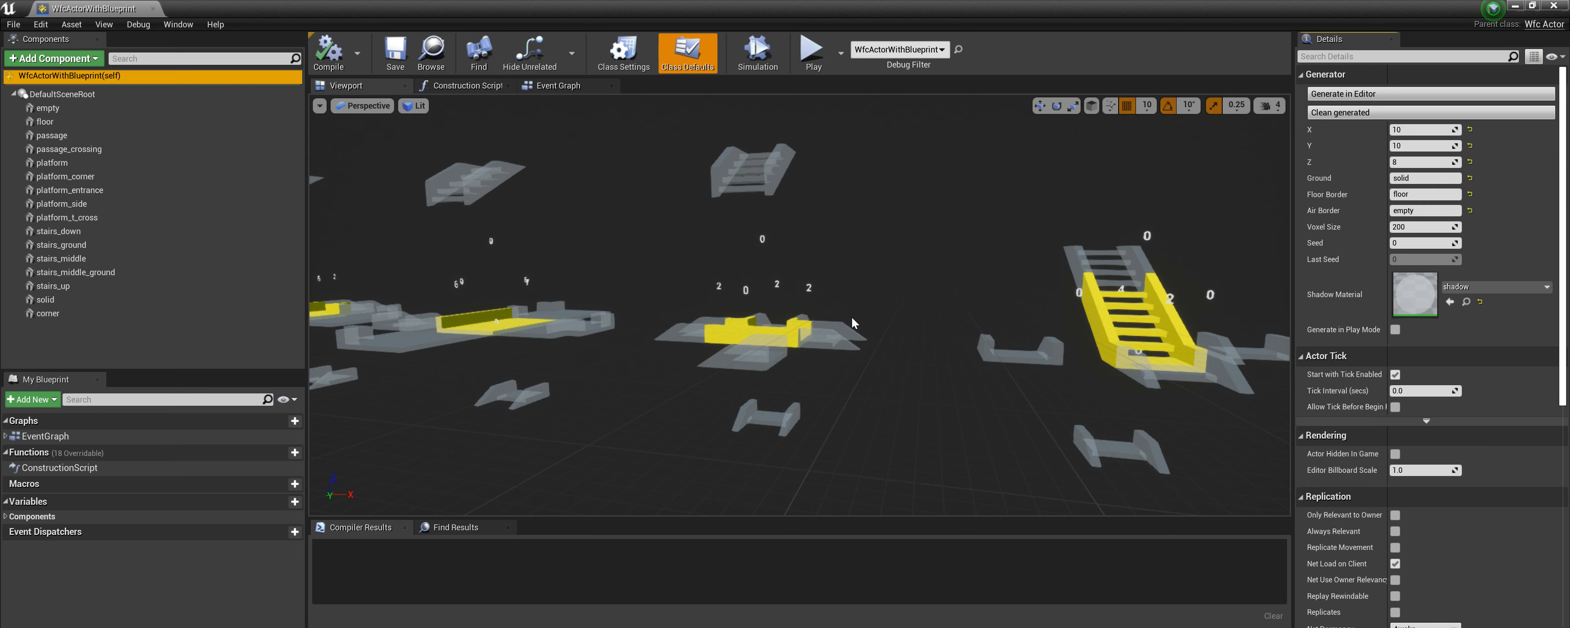
scroll(852, 318, down, 9)
scroll(946, 299, down, 2)
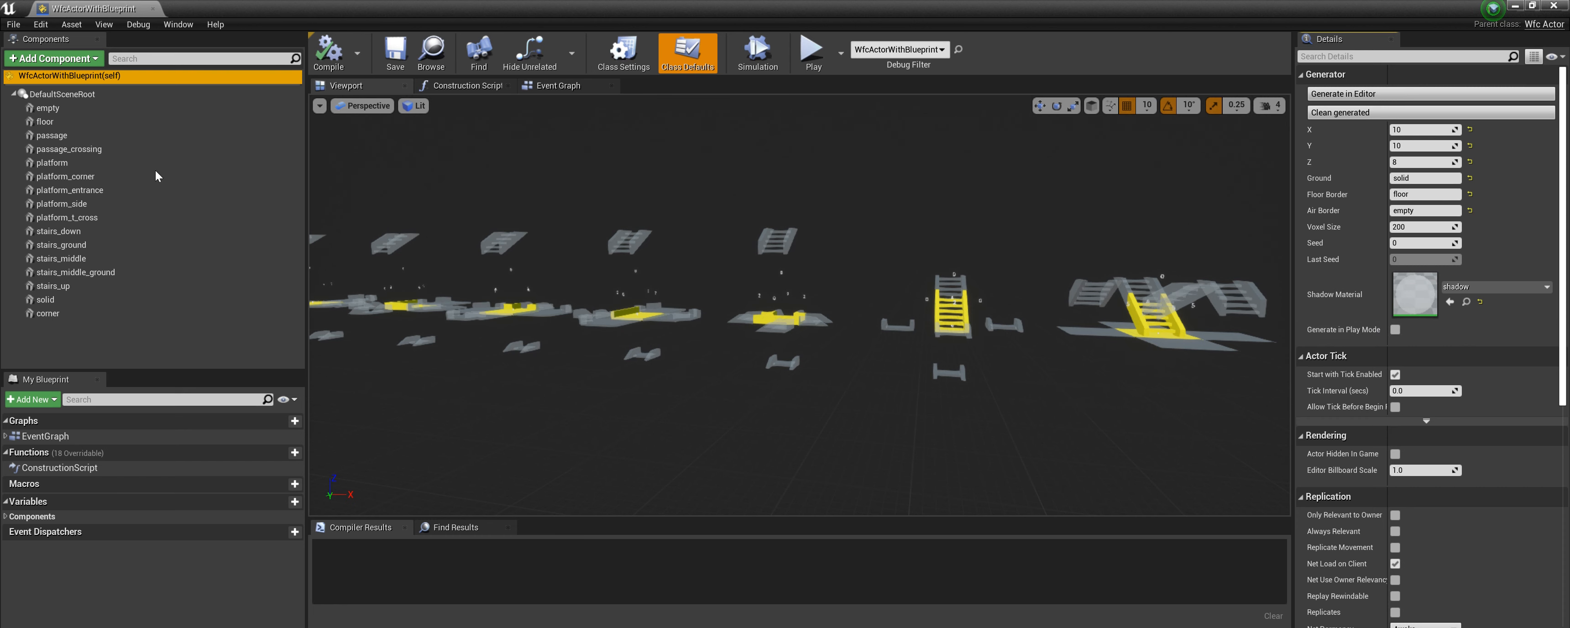
Select the floor component and filter the components list for wfc.
click(44, 124)
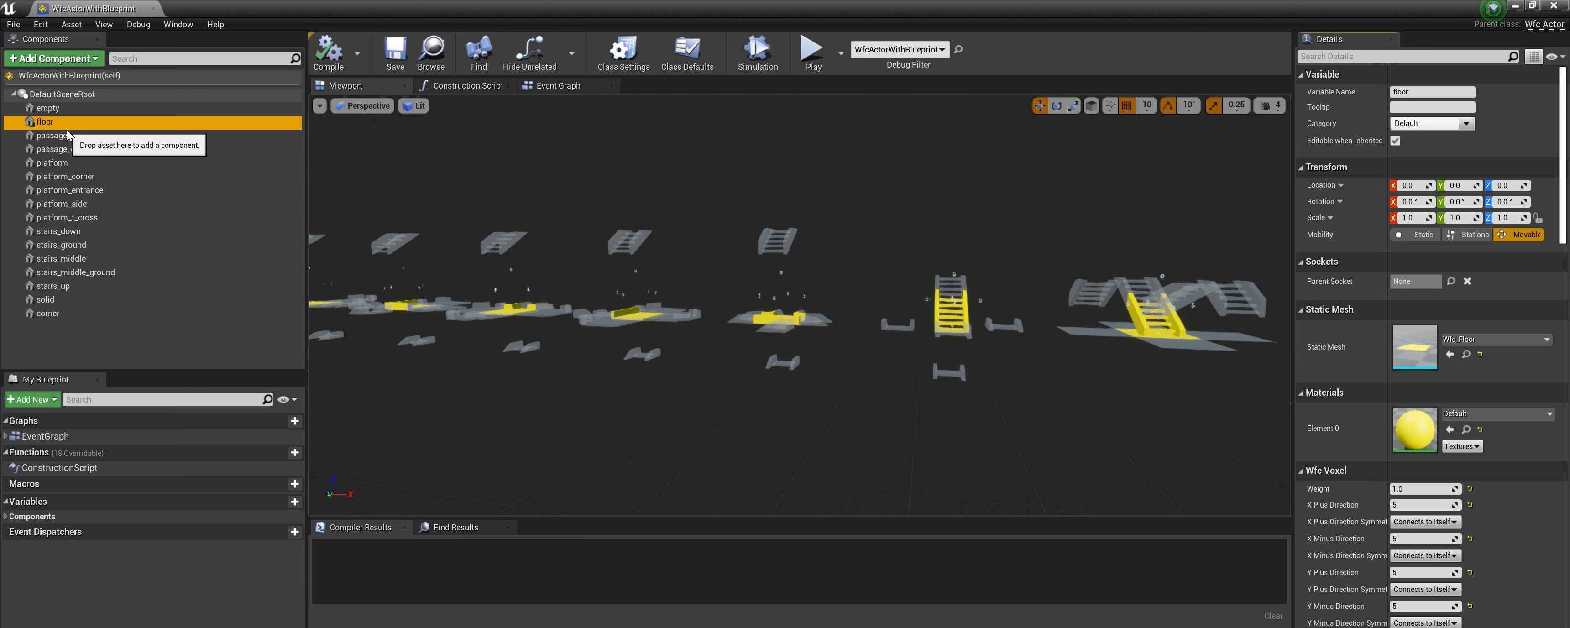
click(129, 58)
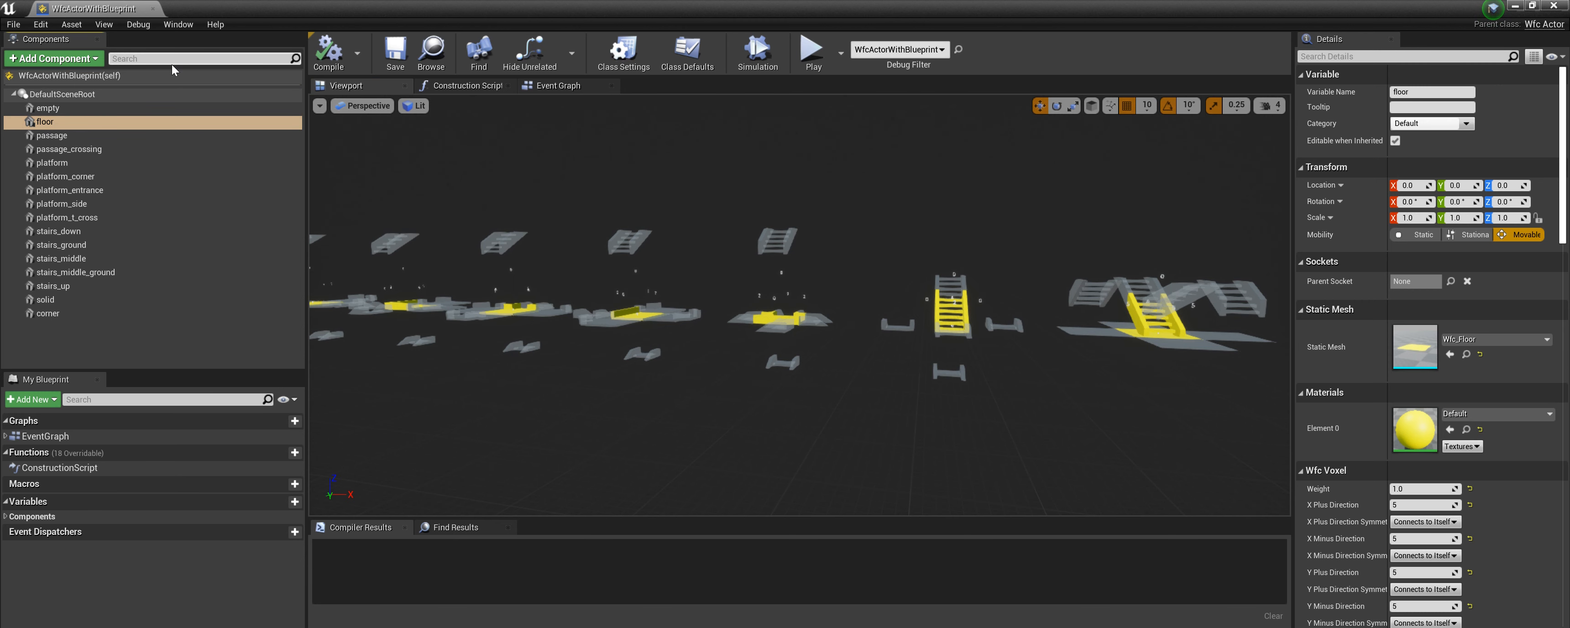
text(wfc)
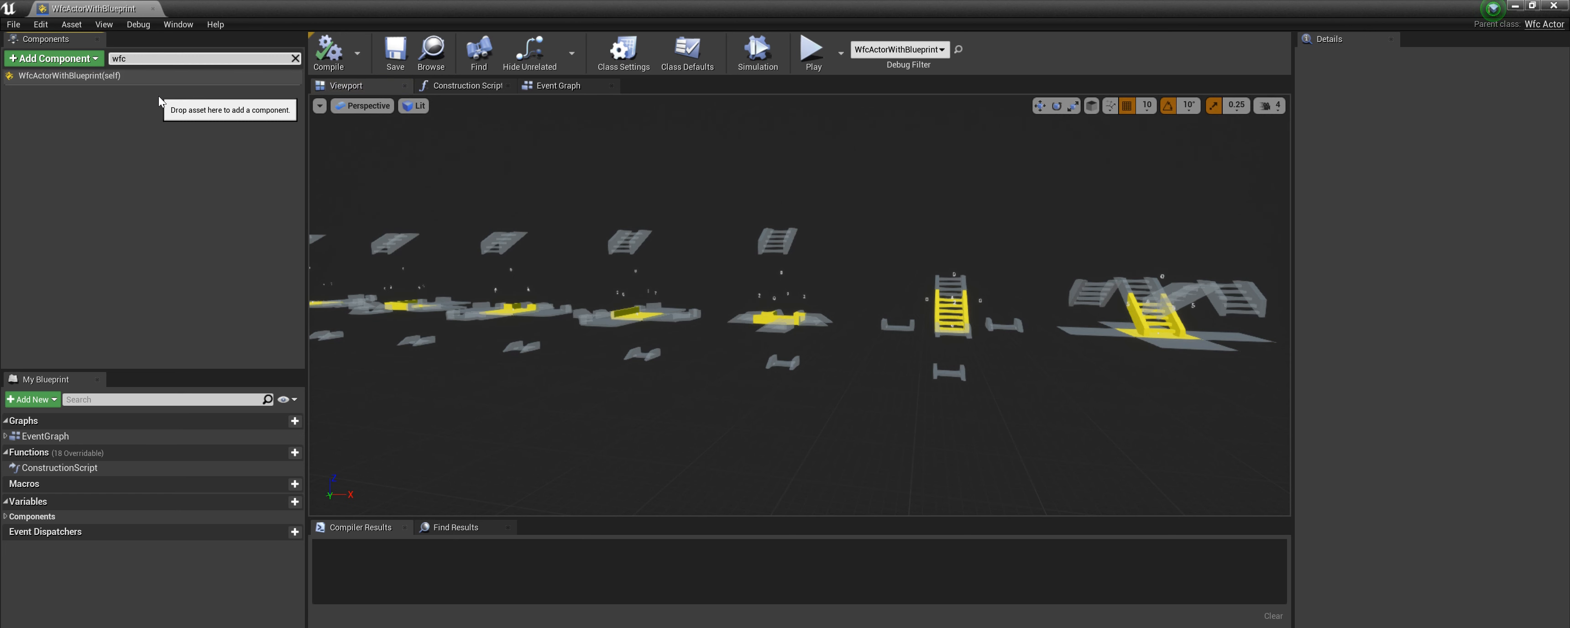
Clear the components filter and browse the Add Component list for the Wfc Voxel component type.
click(294, 58)
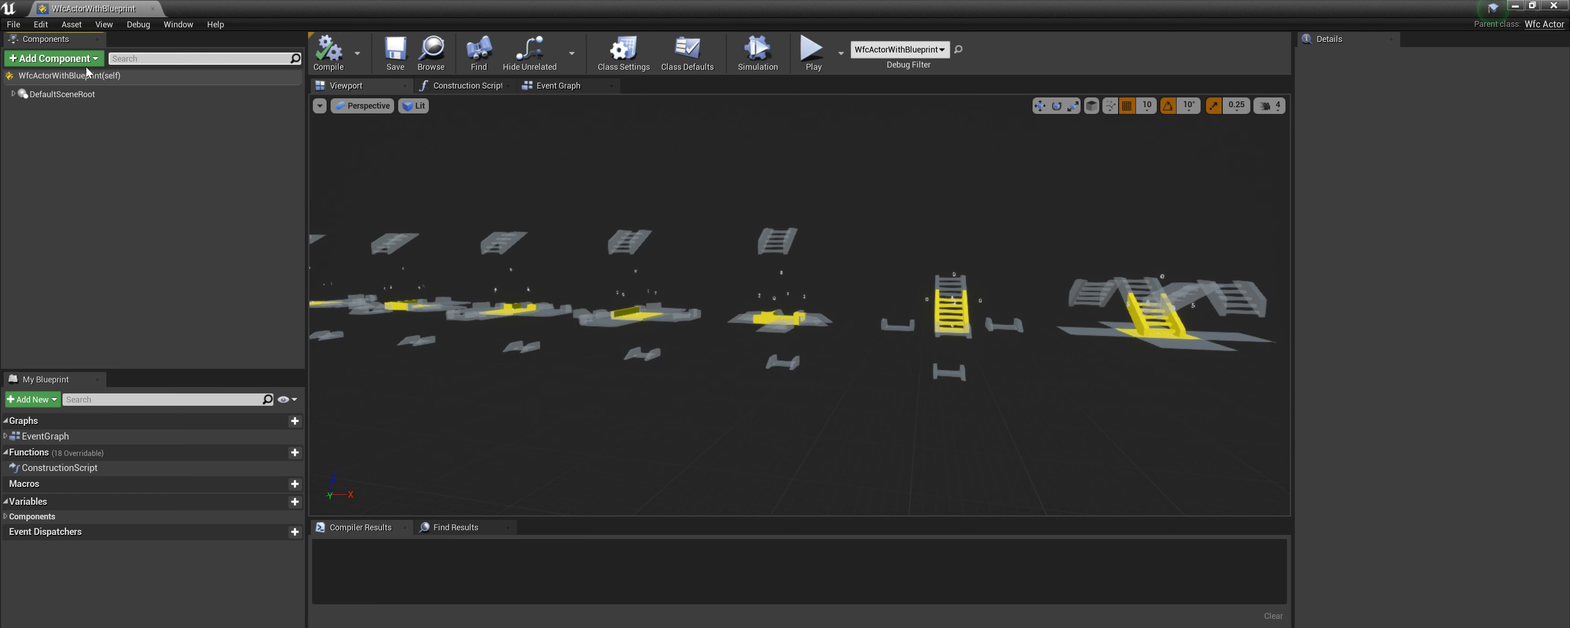
click(32, 80)
click(54, 58)
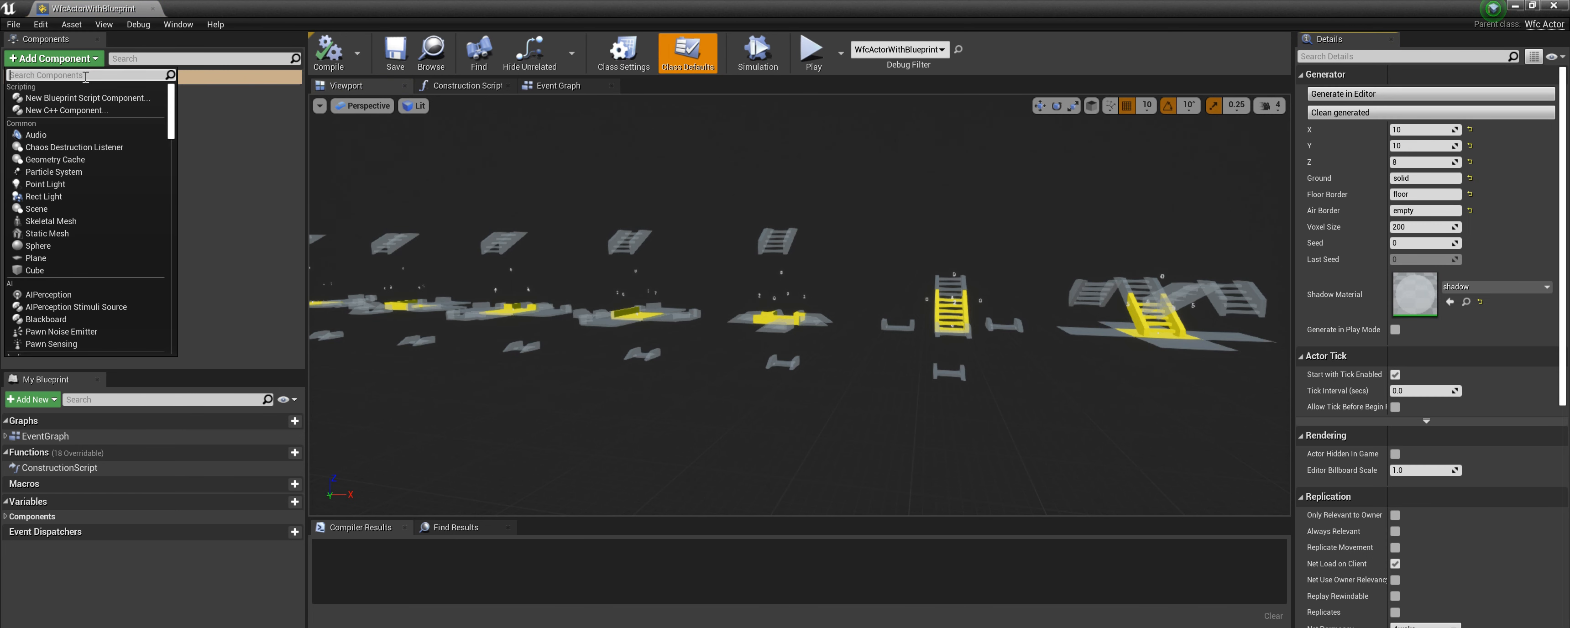
text(wfc)
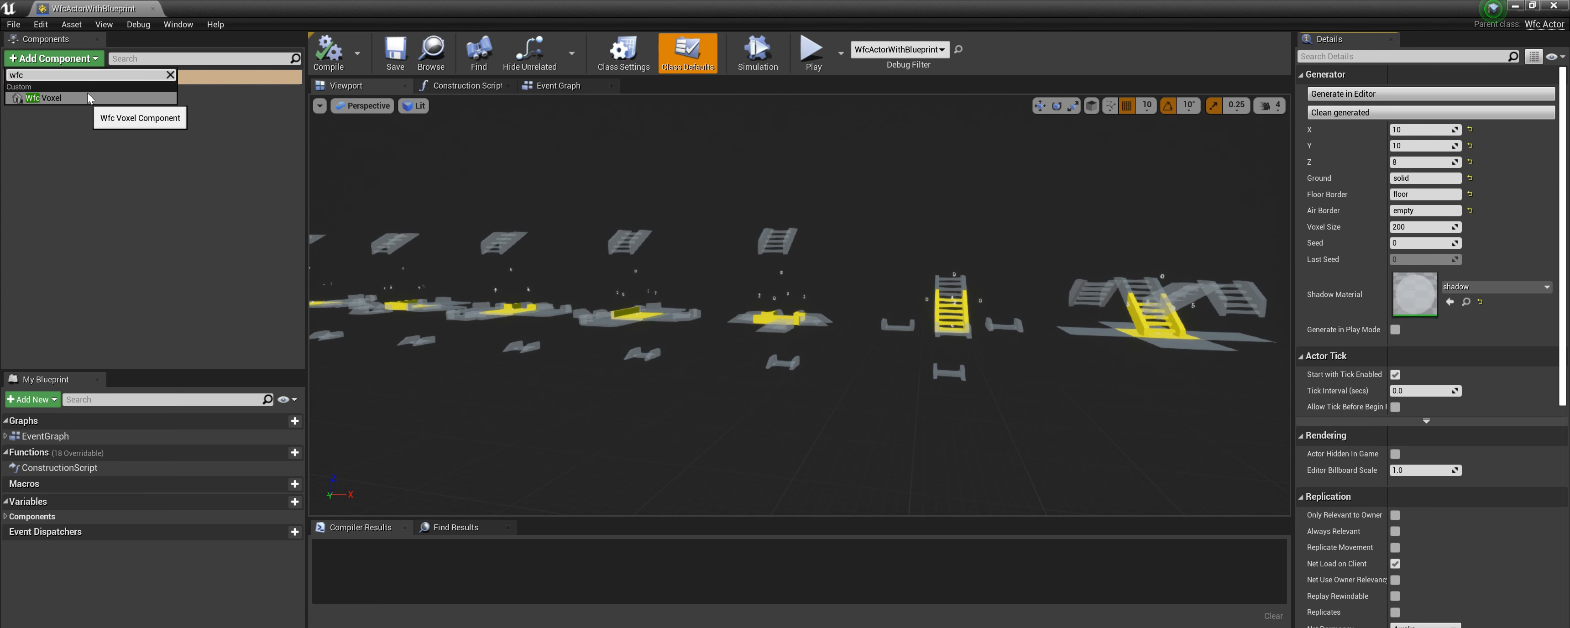
click(170, 75)
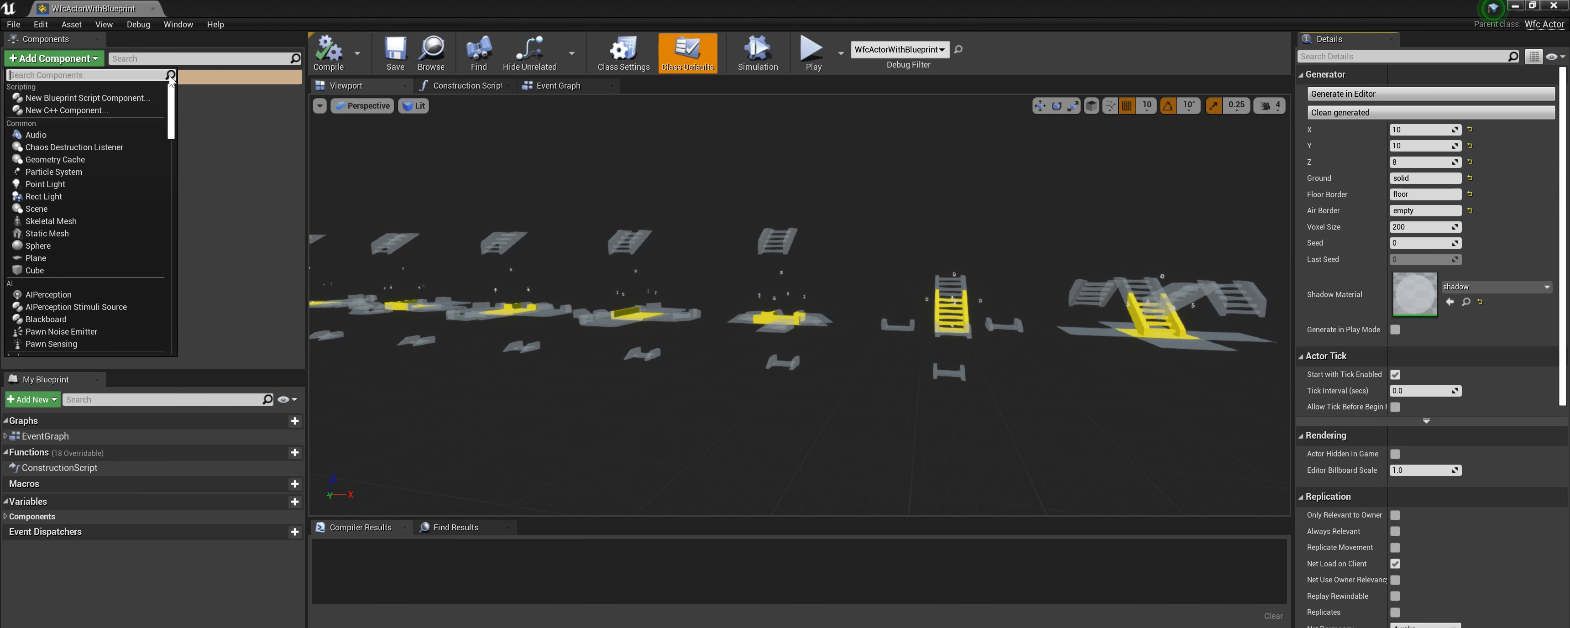
click(244, 134)
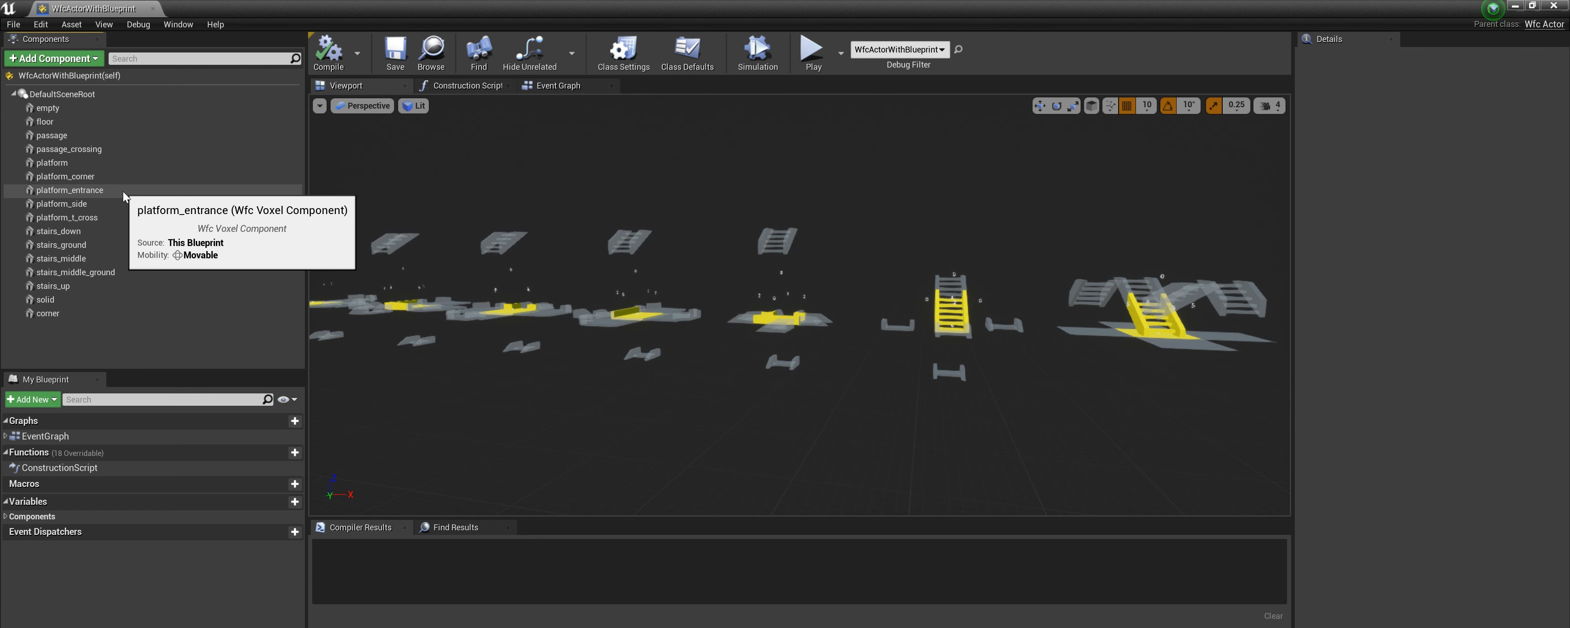
Select the platform_corner and stairs_down voxel components and review their Wfc Voxel direction settings.
click(107, 178)
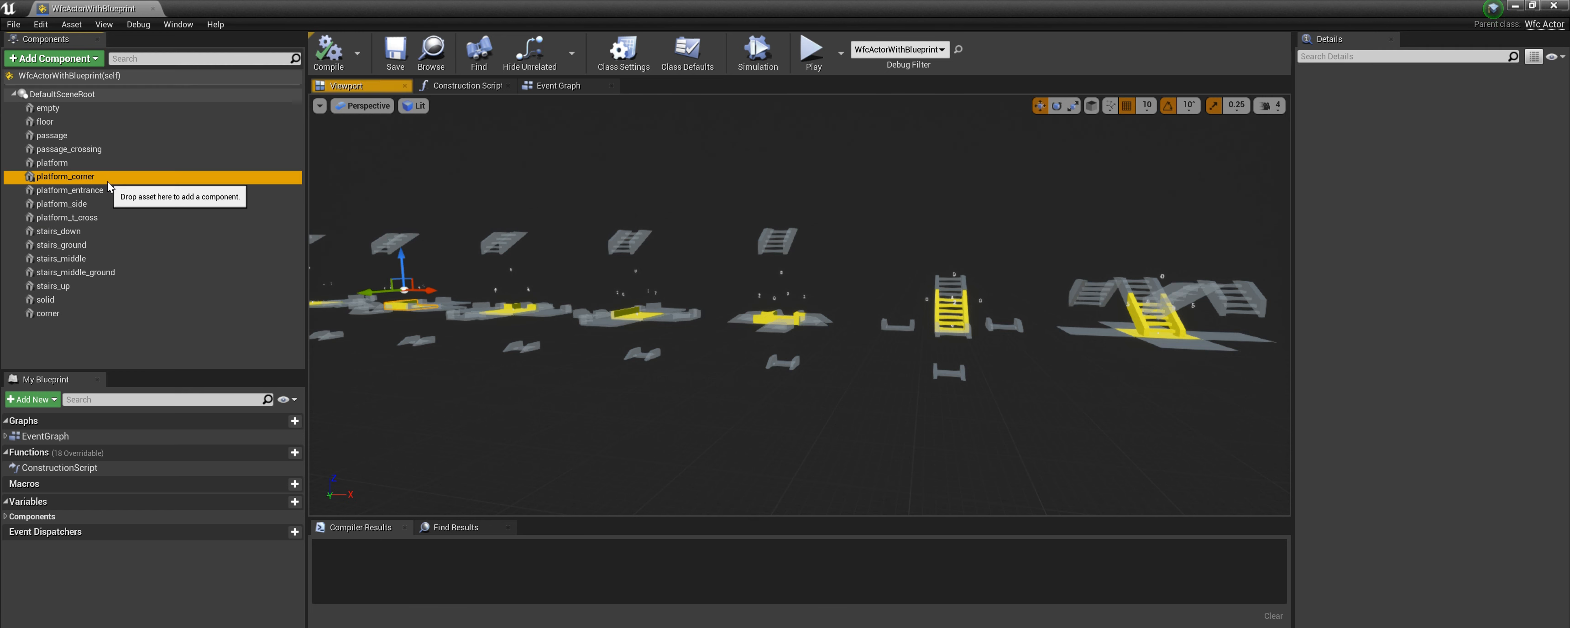
click(963, 312)
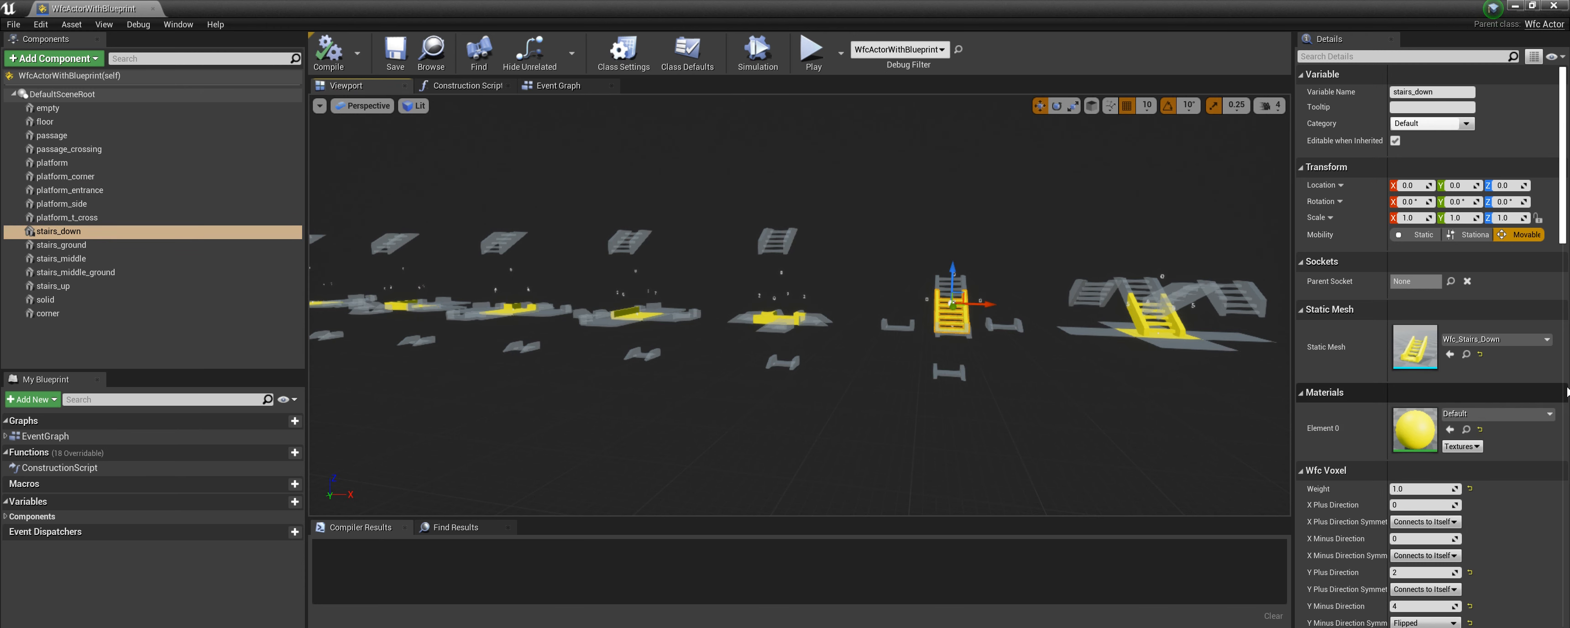
scroll(1544, 468, down, 2)
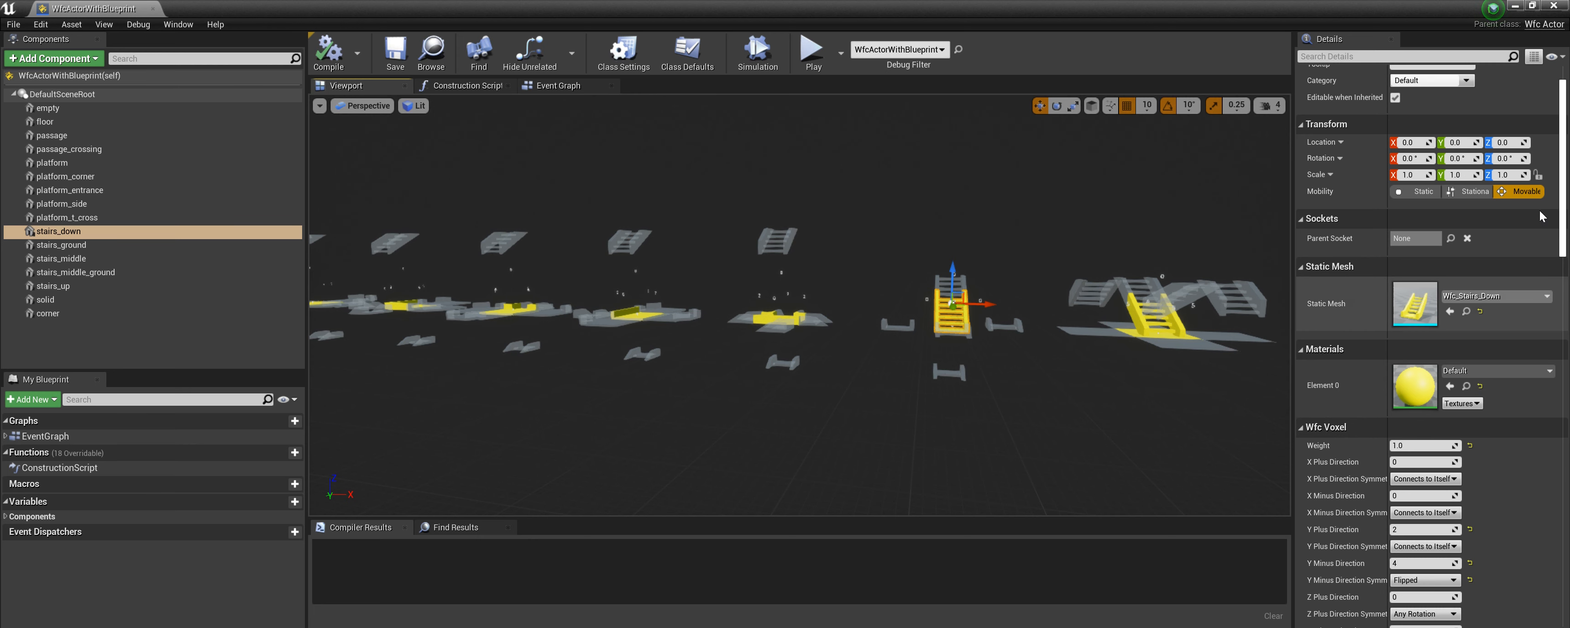
scroll(1562, 203, down, 6)
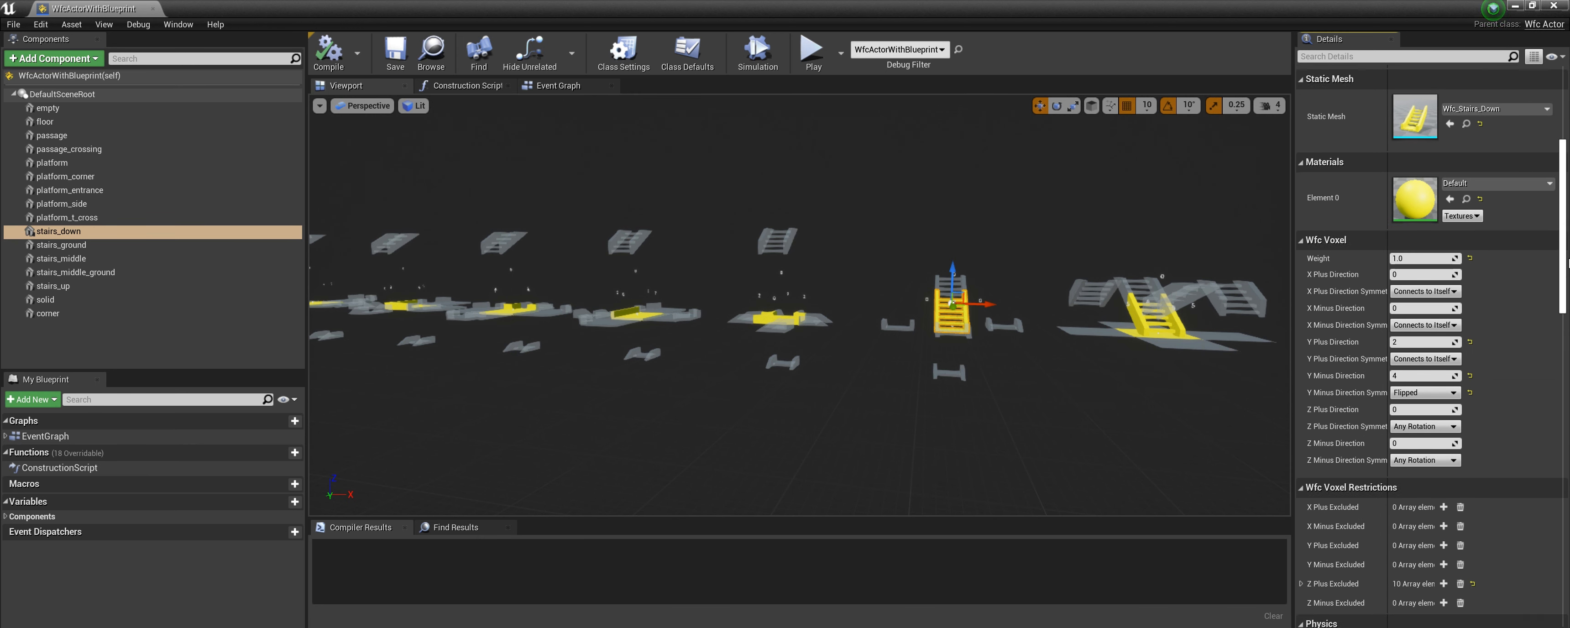
scroll(1568, 284, up, 2)
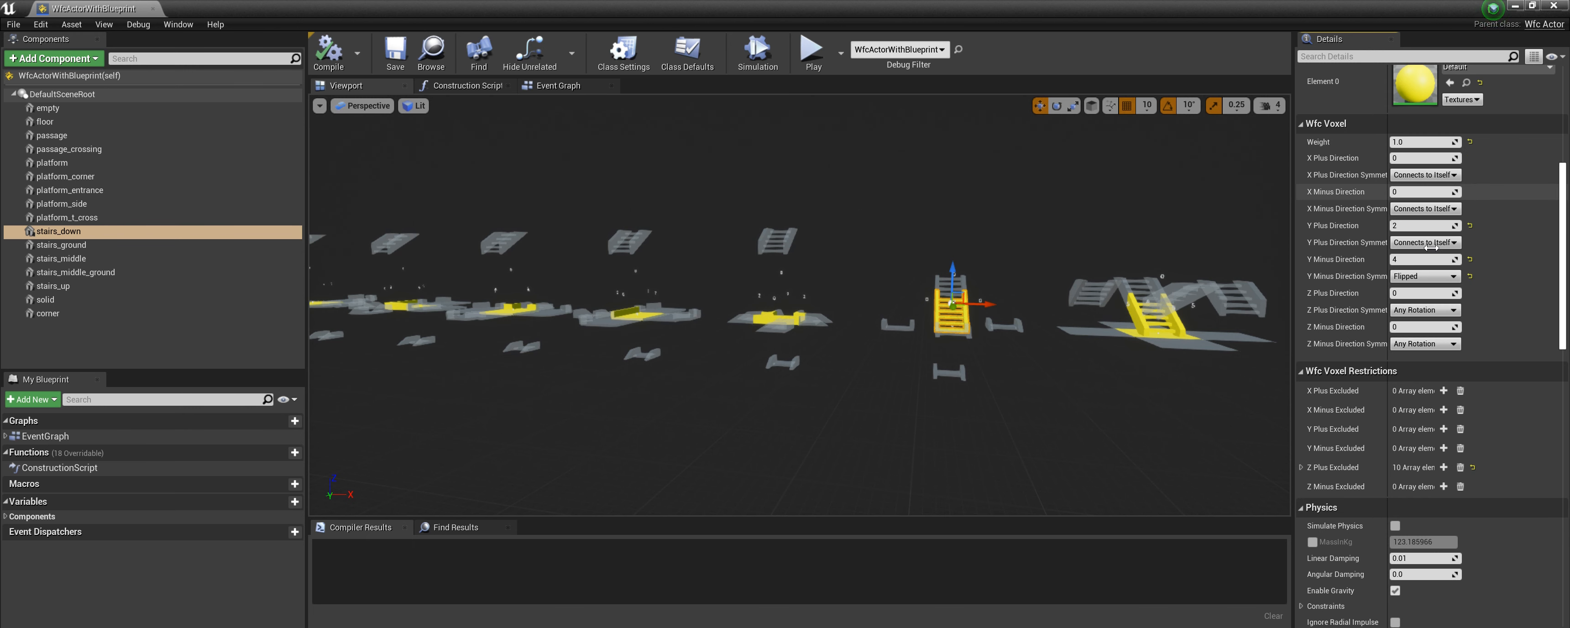
scroll(979, 321, up, 3)
scroll(1097, 324, up, 2)
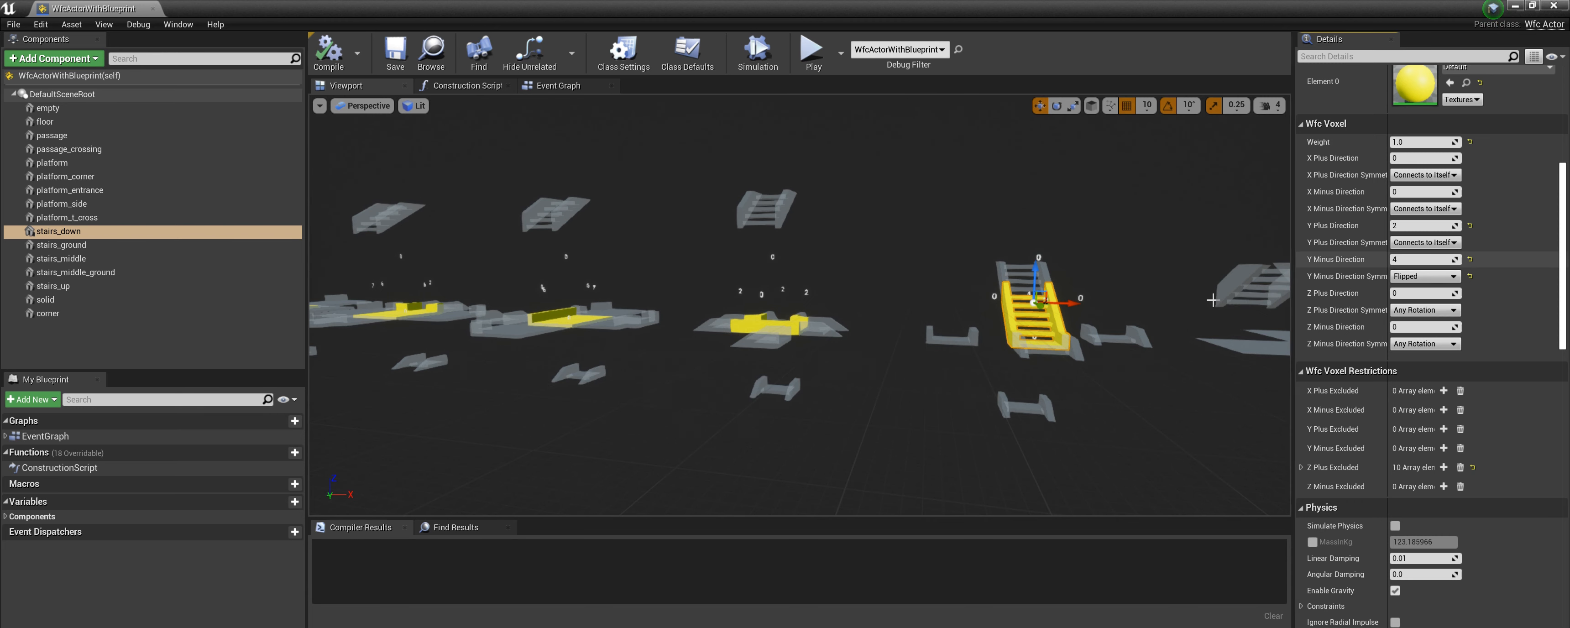
Inspect the symmetry options available for the stairs_down X Plus Direction Symmetry.
mouse_move(1117, 329)
right_down()
mouse_move(1098, 336)
mouse_move(1116, 329)
right_up()
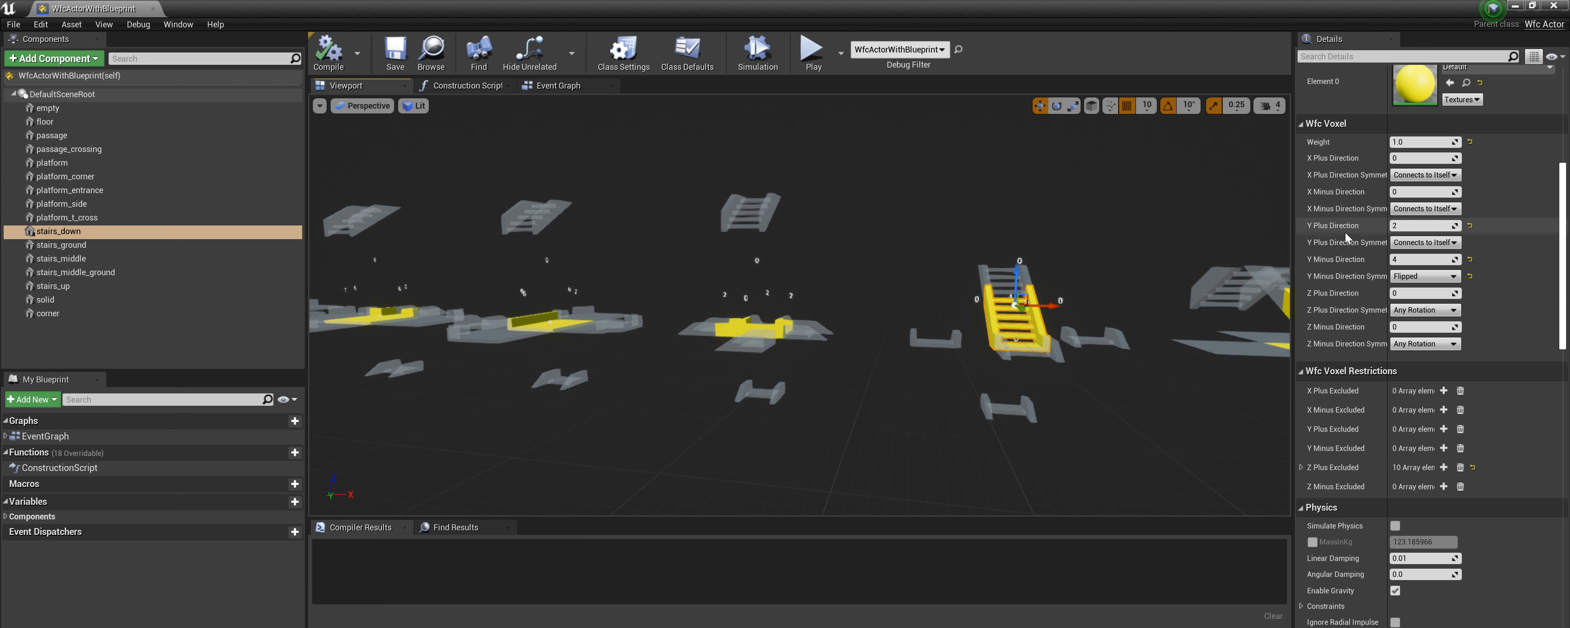
right_drag(1111, 361, 1157, 381)
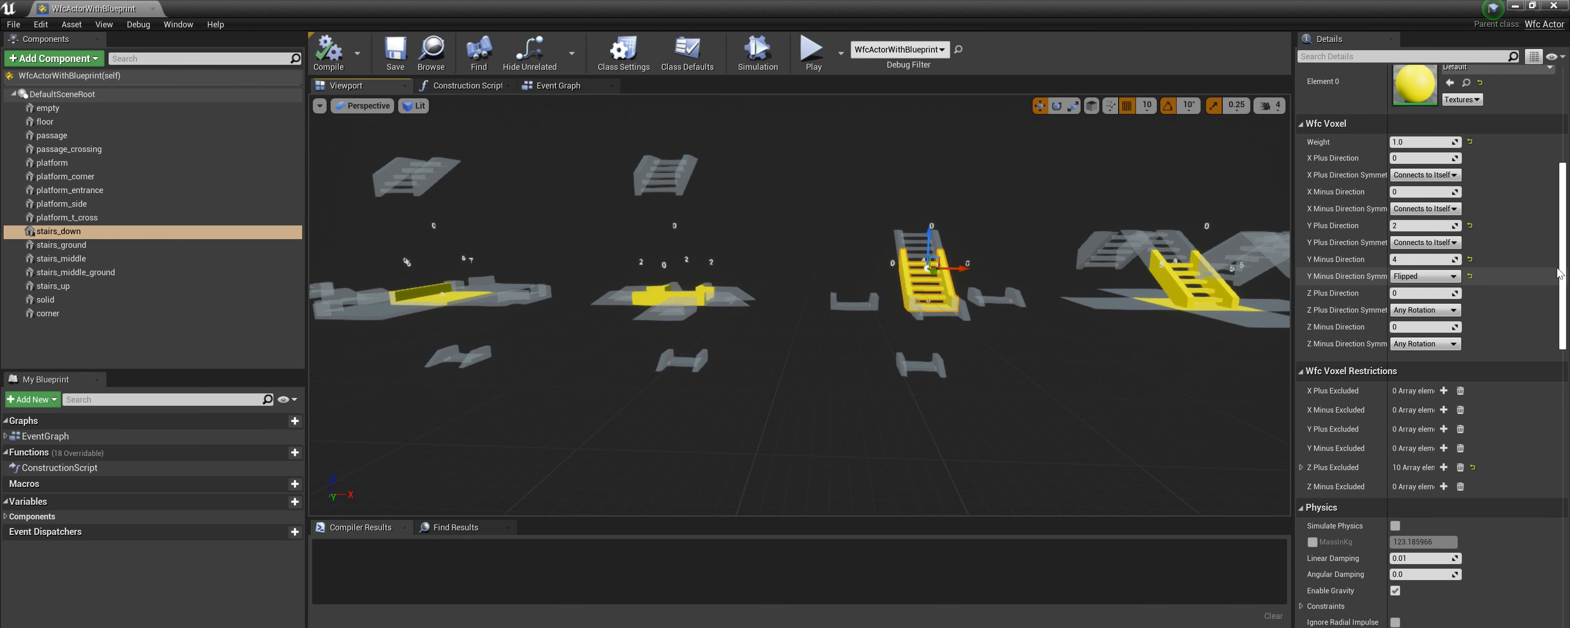
click(1453, 176)
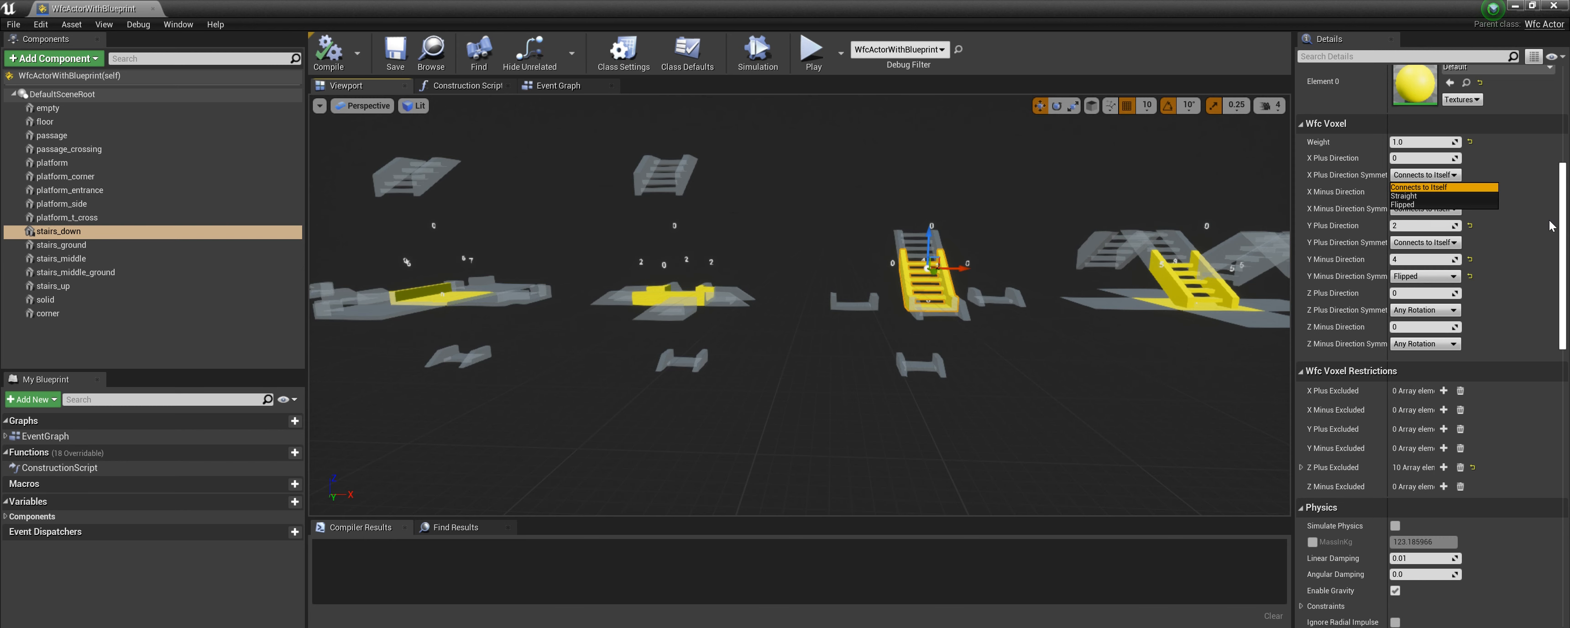
click(1553, 340)
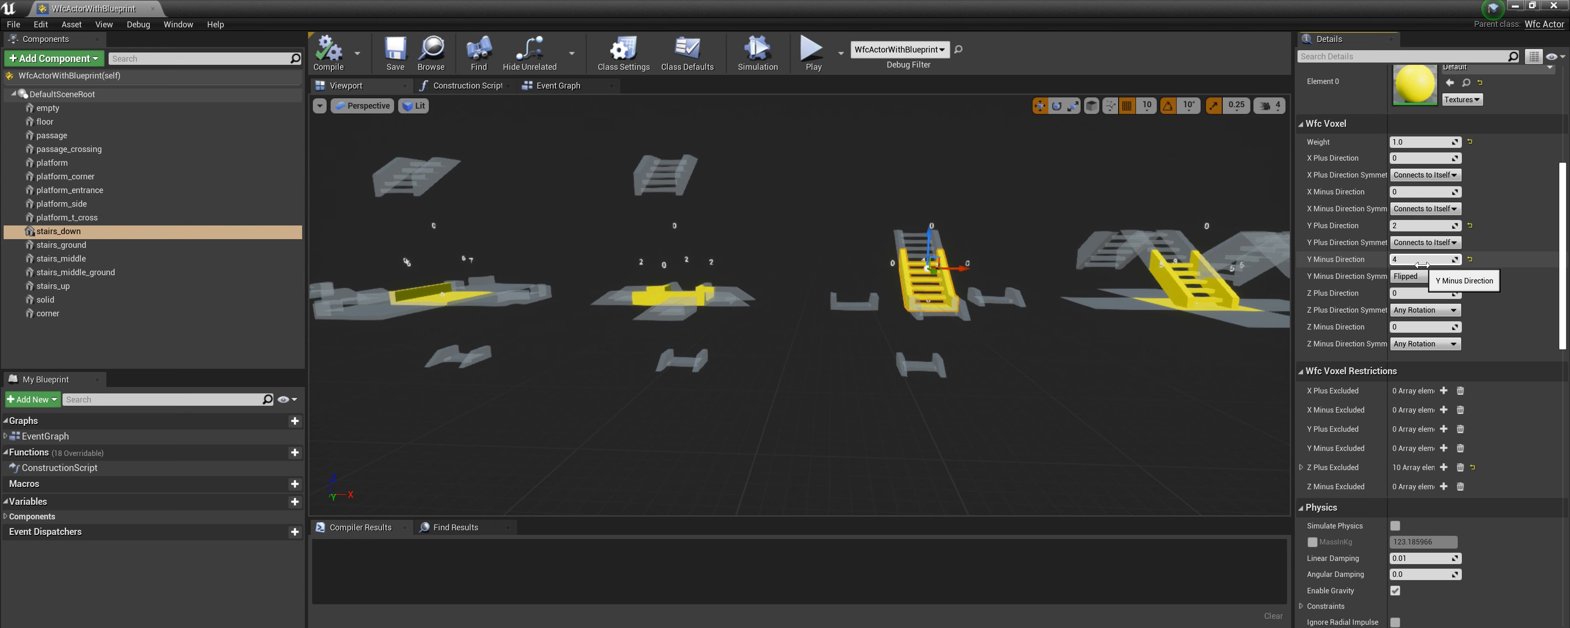
Select the stairs_middle component and inspect its Z Plus and Z Minus Direction Symmetry options.
middle_drag(1125, 328, 1561, 331)
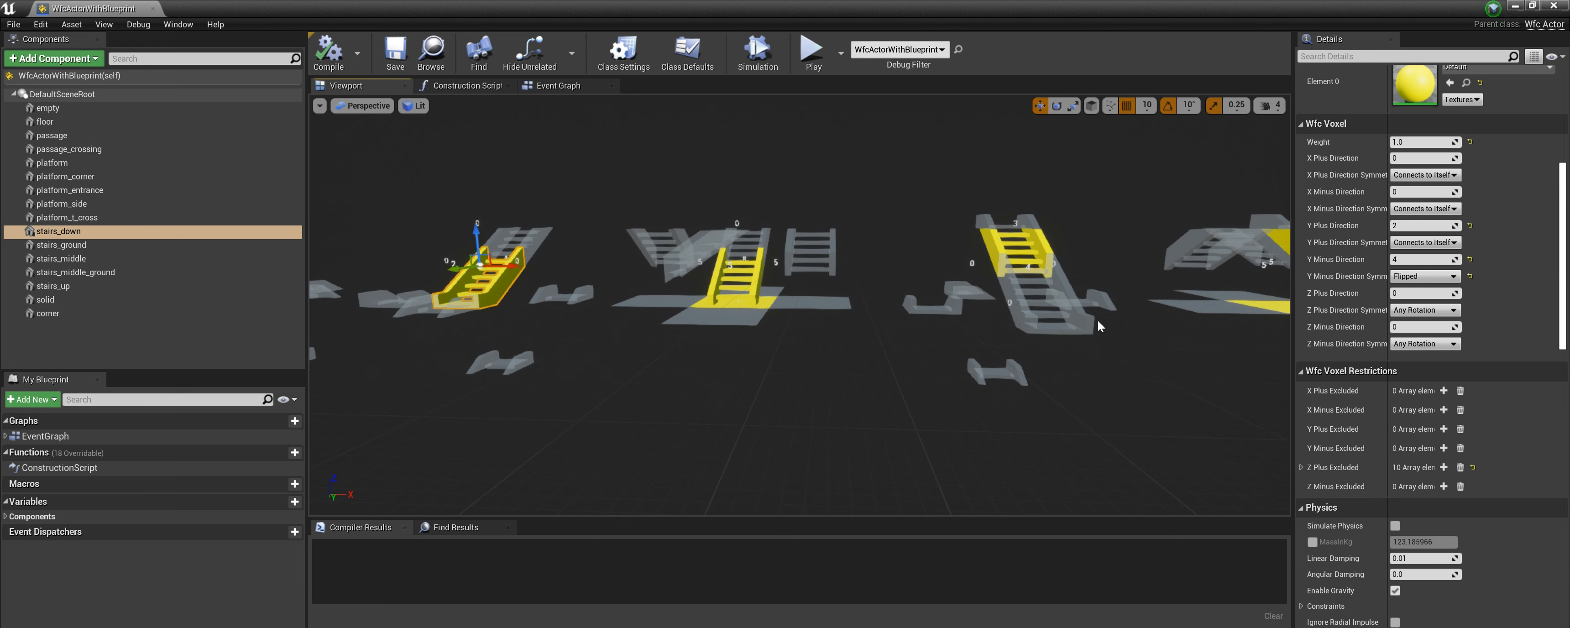
click(1001, 242)
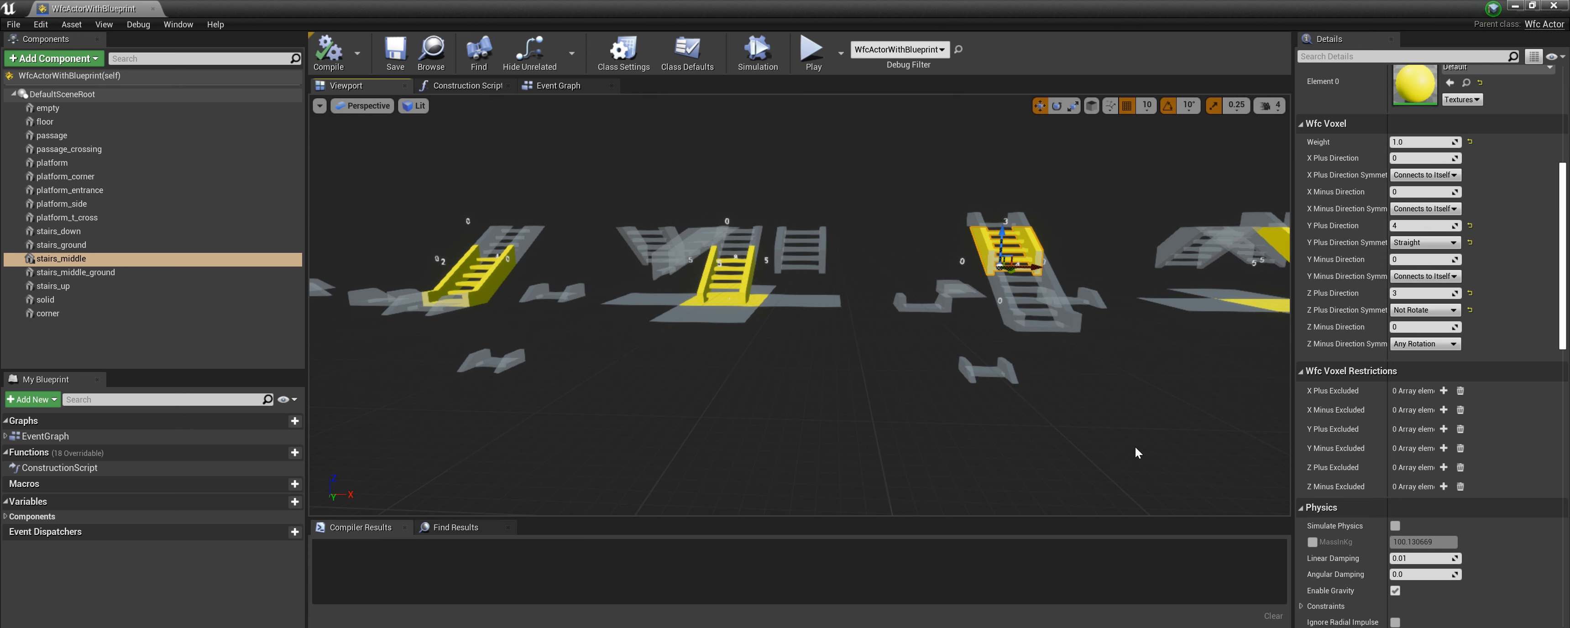
click(1455, 310)
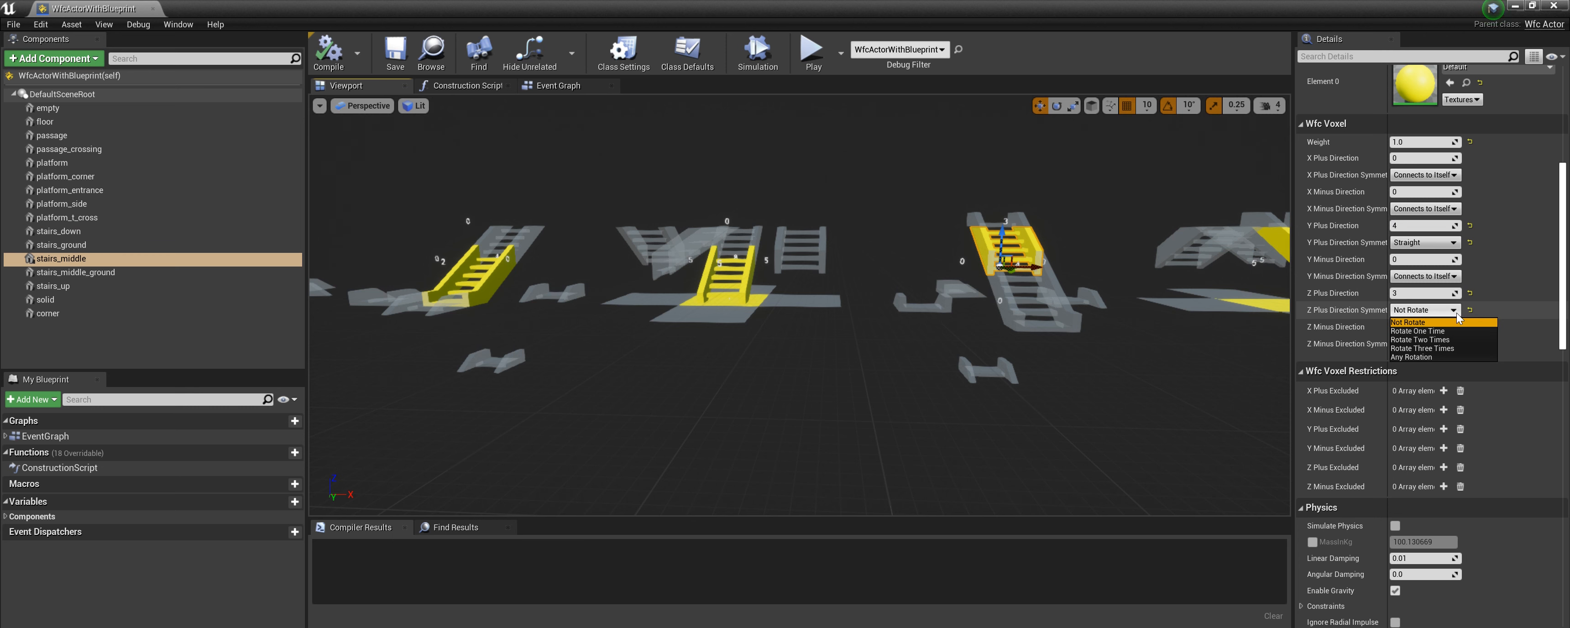
click(1456, 312)
click(1443, 345)
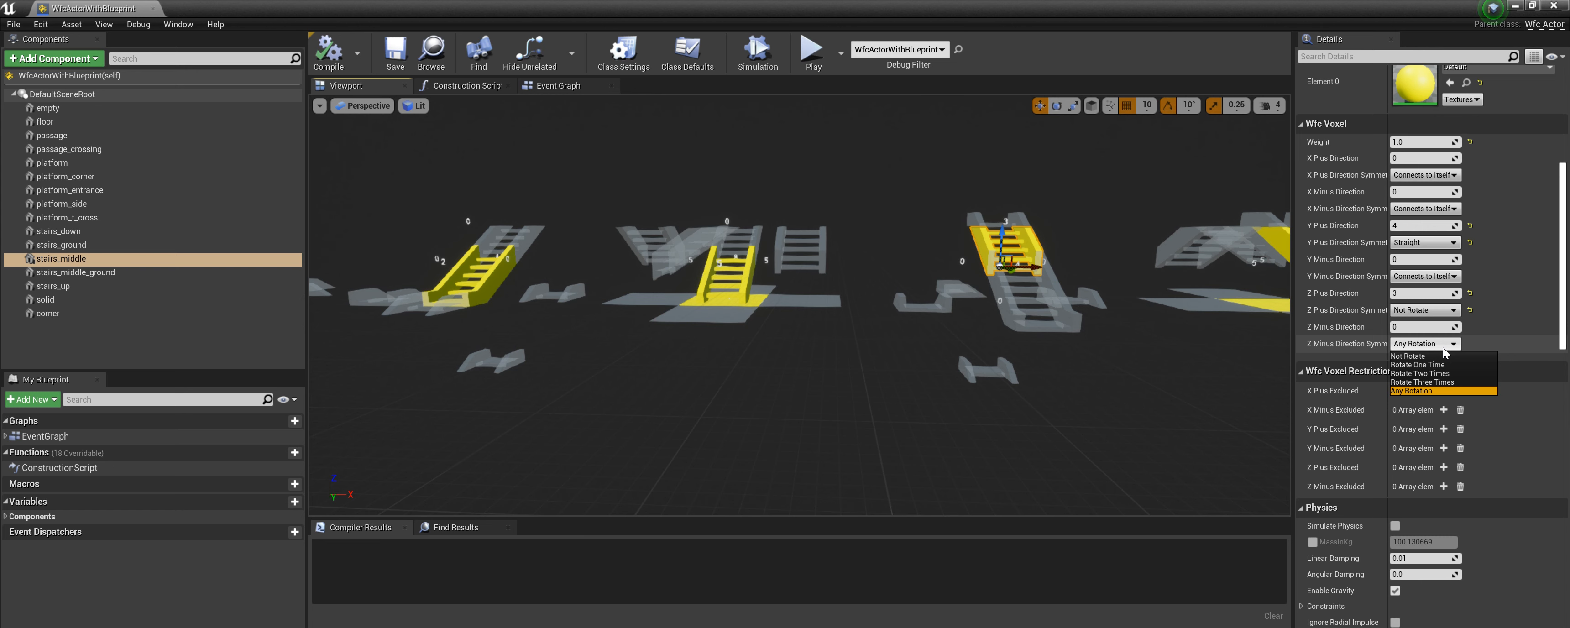
click(1444, 349)
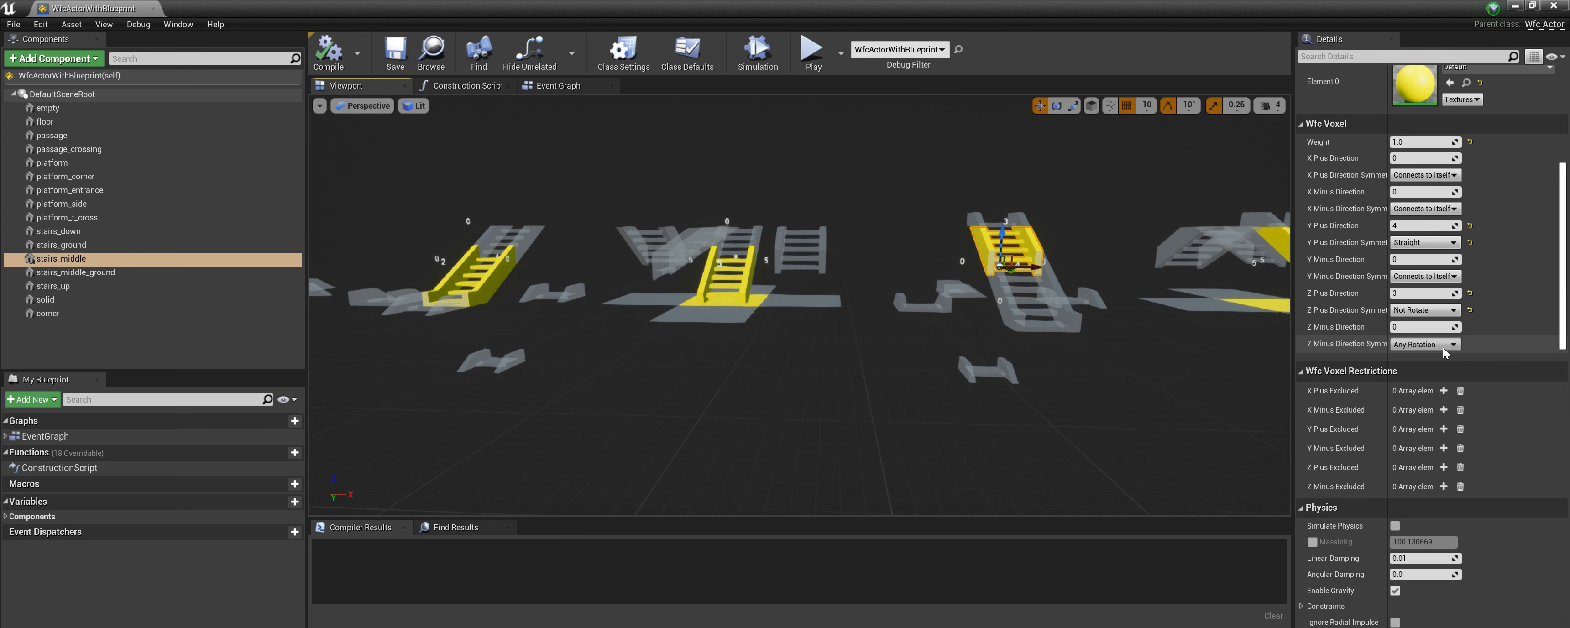
click(1453, 316)
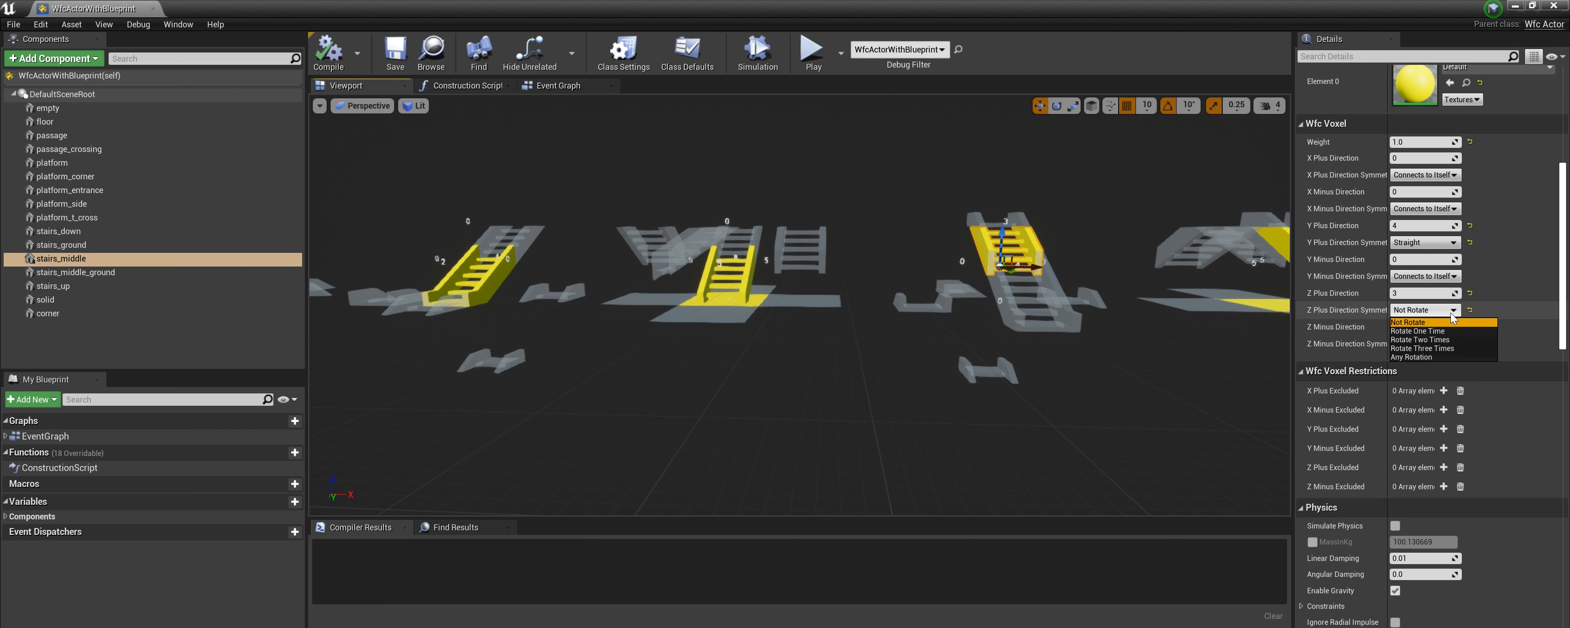
click(1452, 313)
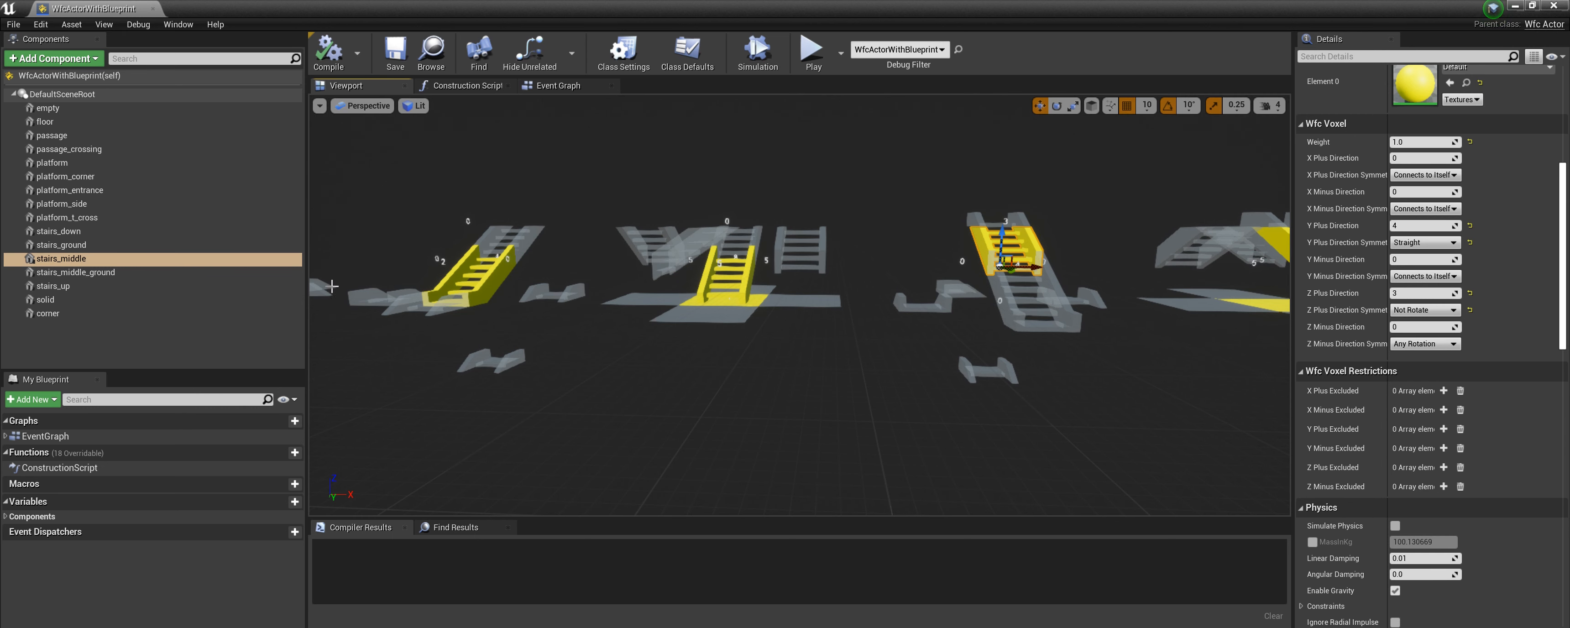
Select the stairs_ground component and expand its Z Plus Excluded restriction list to review the excluded voxels.
click(72, 247)
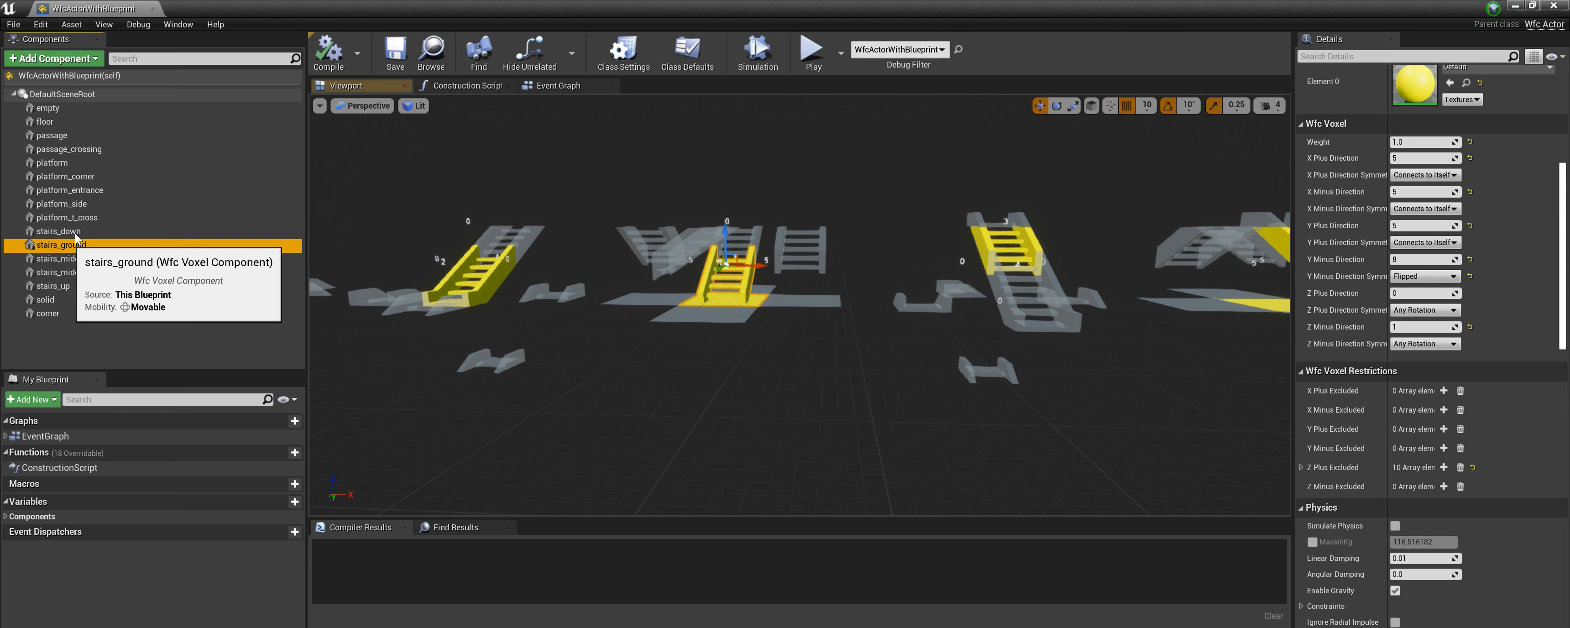
scroll(1463, 439, down, 2)
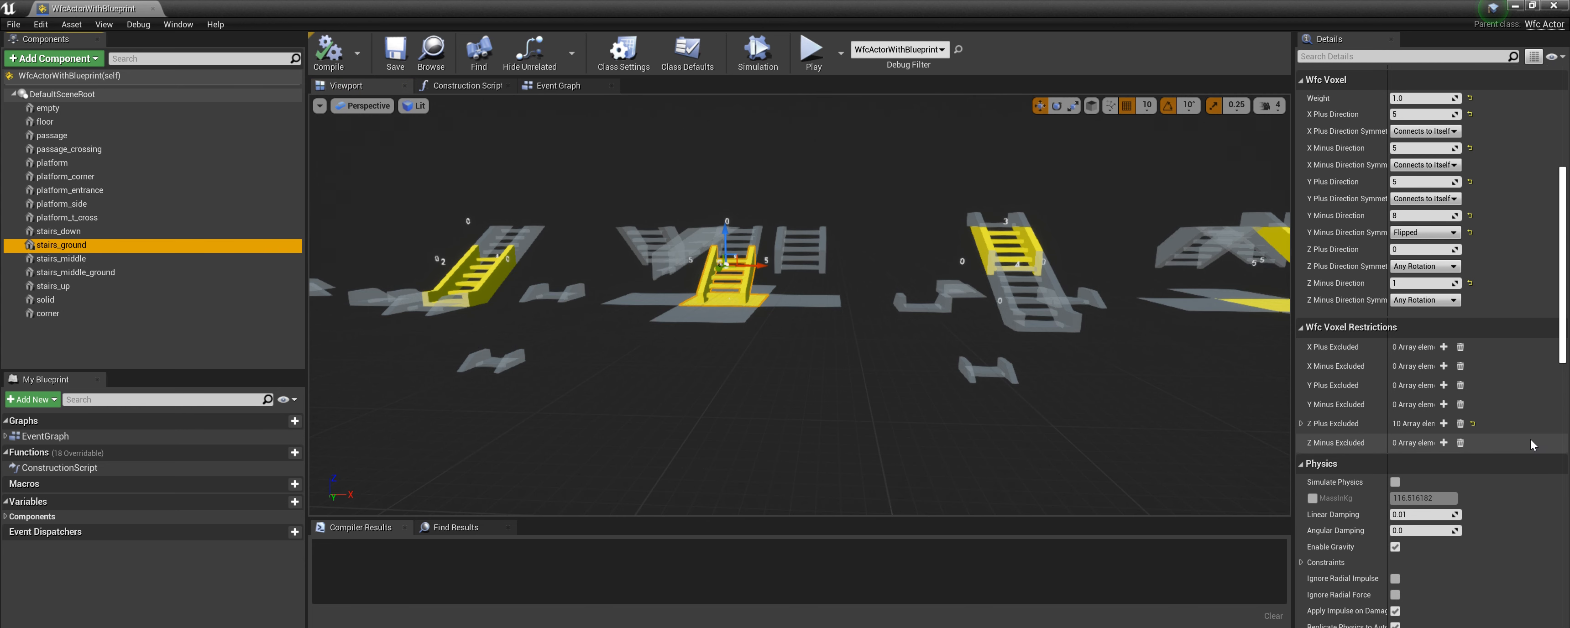
click(1301, 423)
scroll(1528, 418, down, 3)
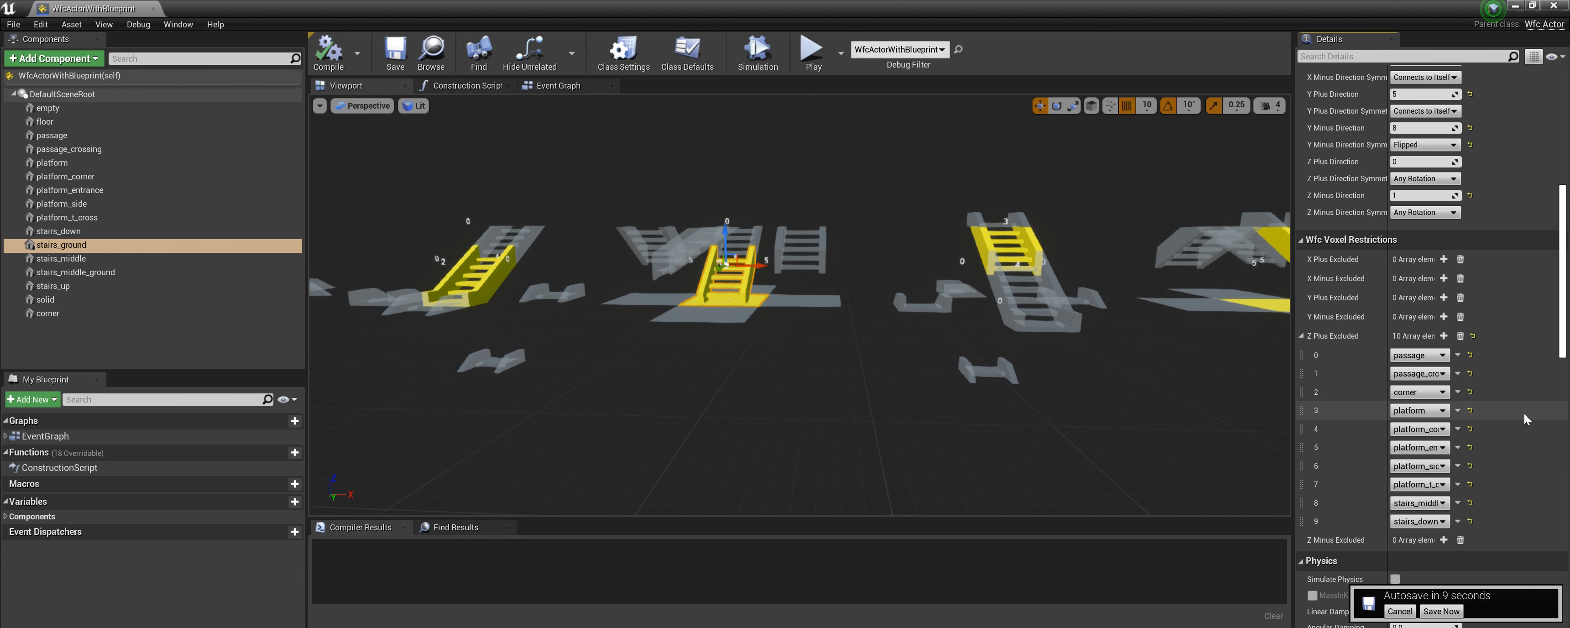
click(1302, 336)
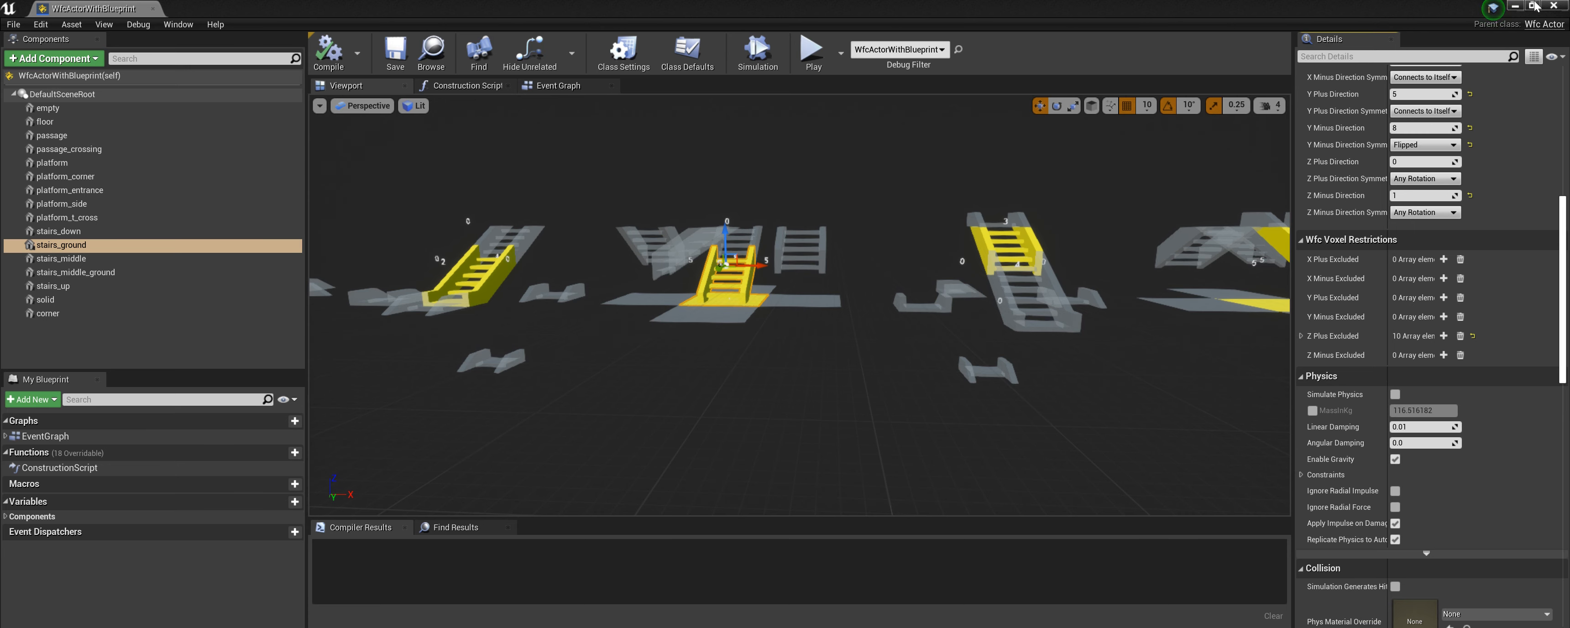
Close the blueprint editor and clean the generated environment from the level's WFC actor.
click(1555, 9)
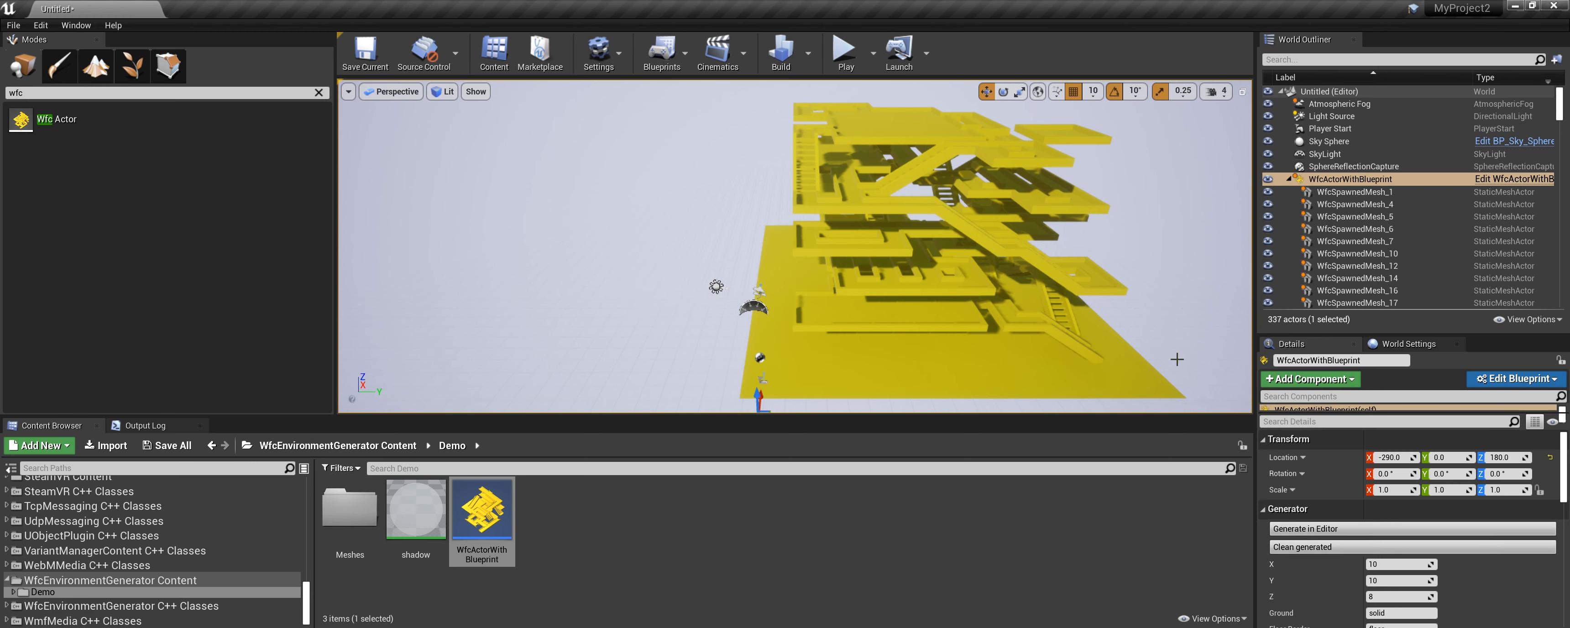
scroll(1483, 453, down, 2)
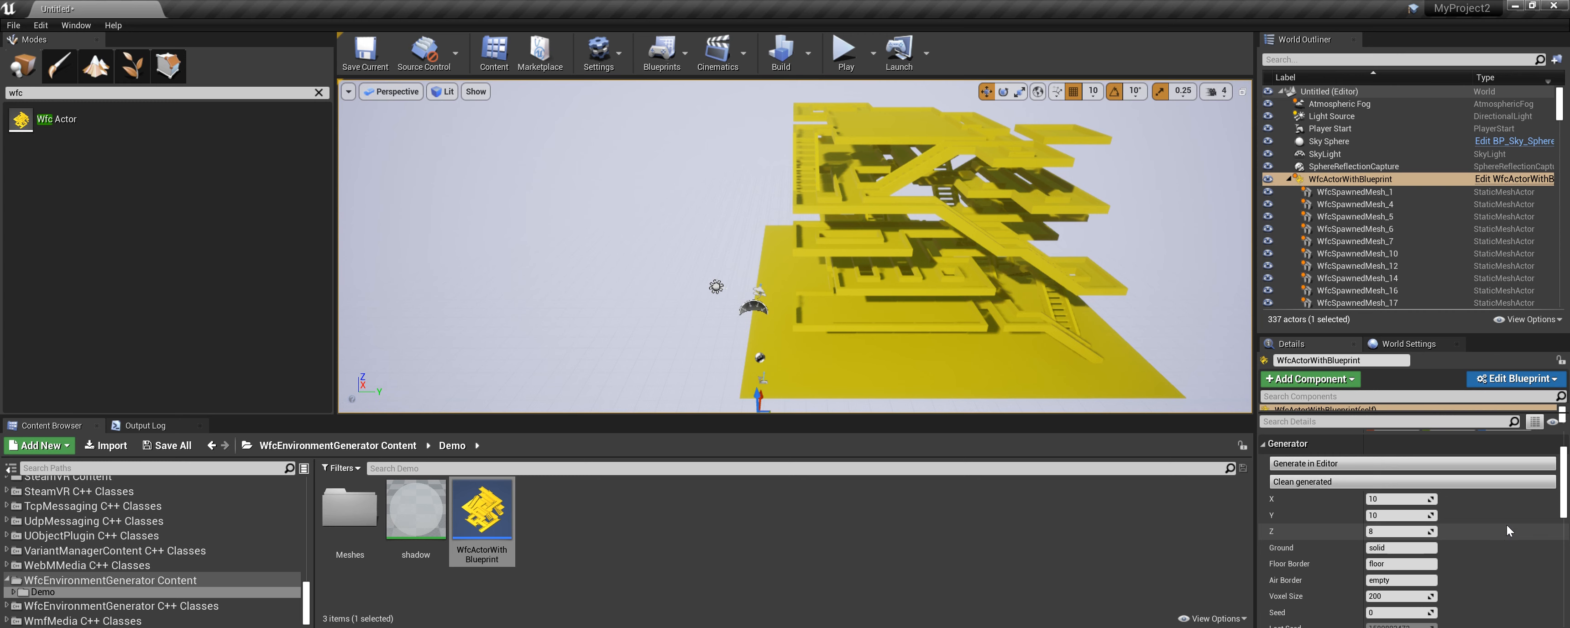
click(1297, 486)
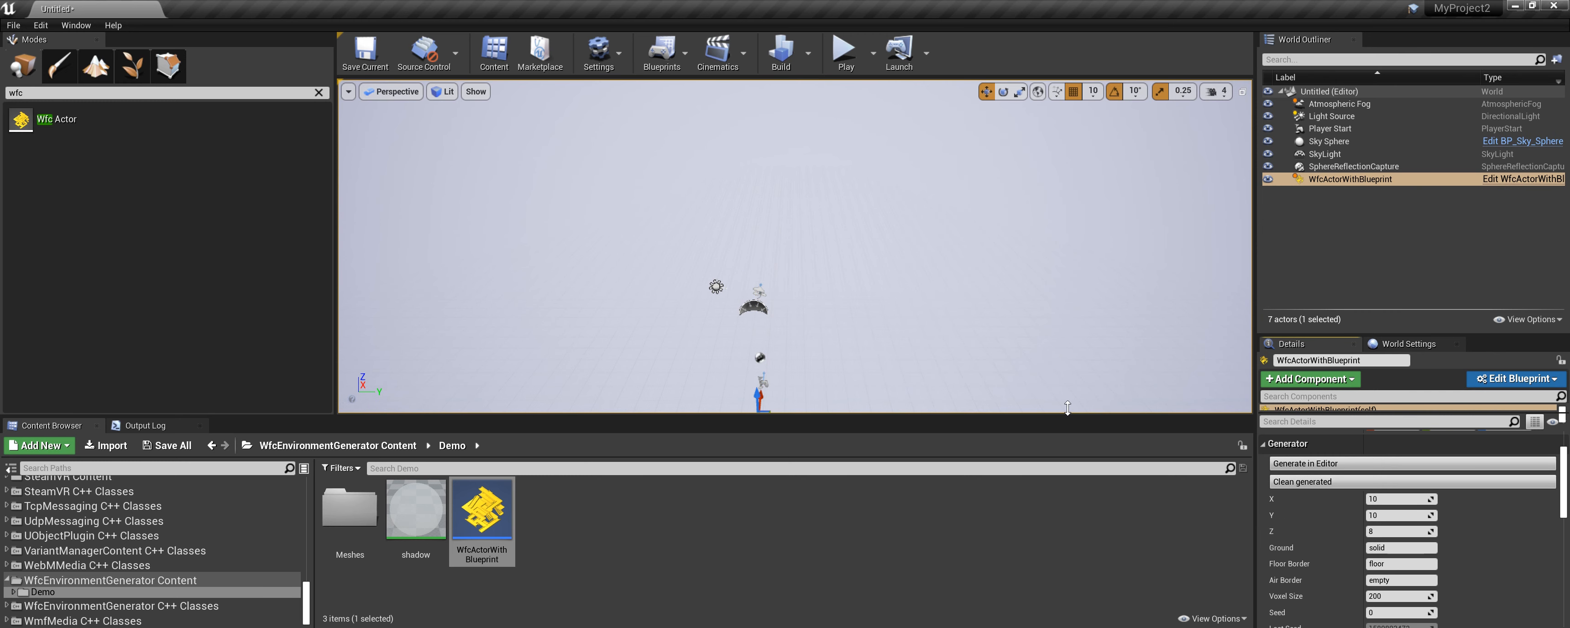
Set the WFC actor's generator size to X 12, Y 12 and Z 10.
scroll(769, 330, down, 3)
scroll(779, 349, down, 1)
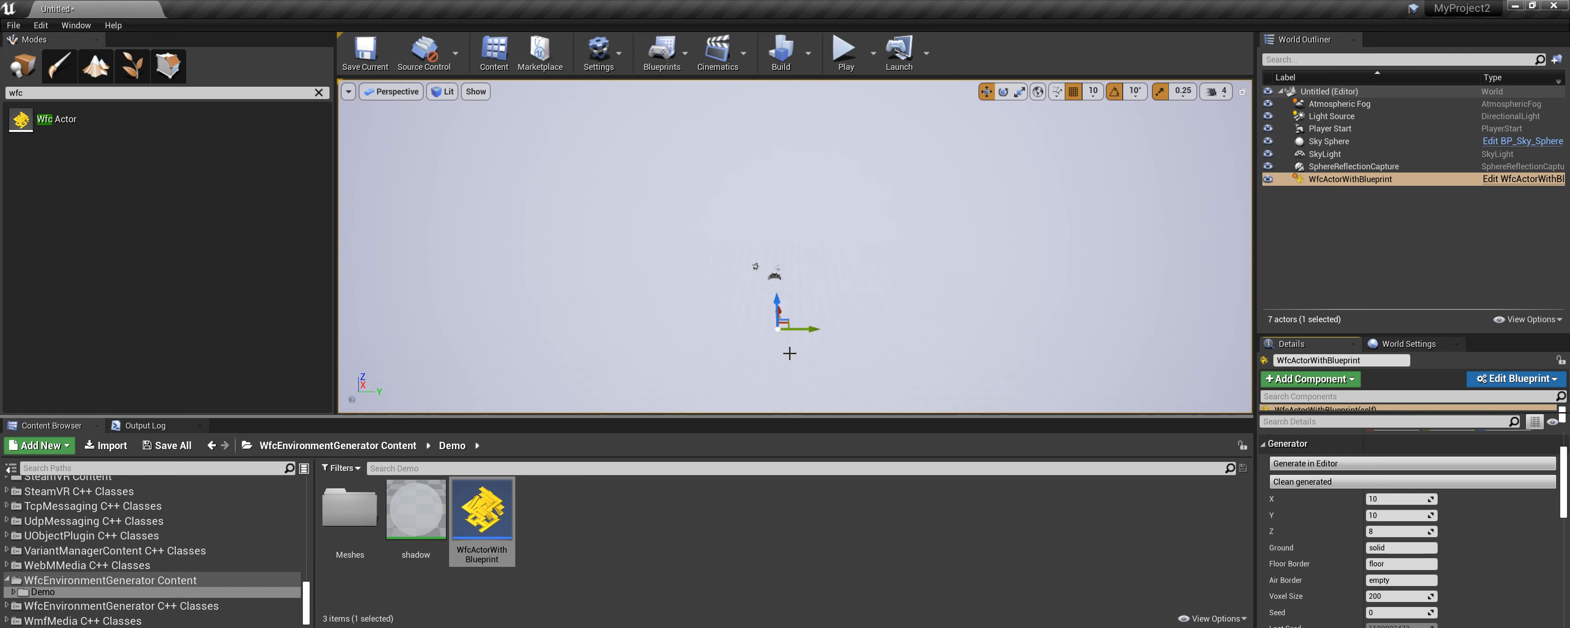
scroll(1528, 532, down, 2)
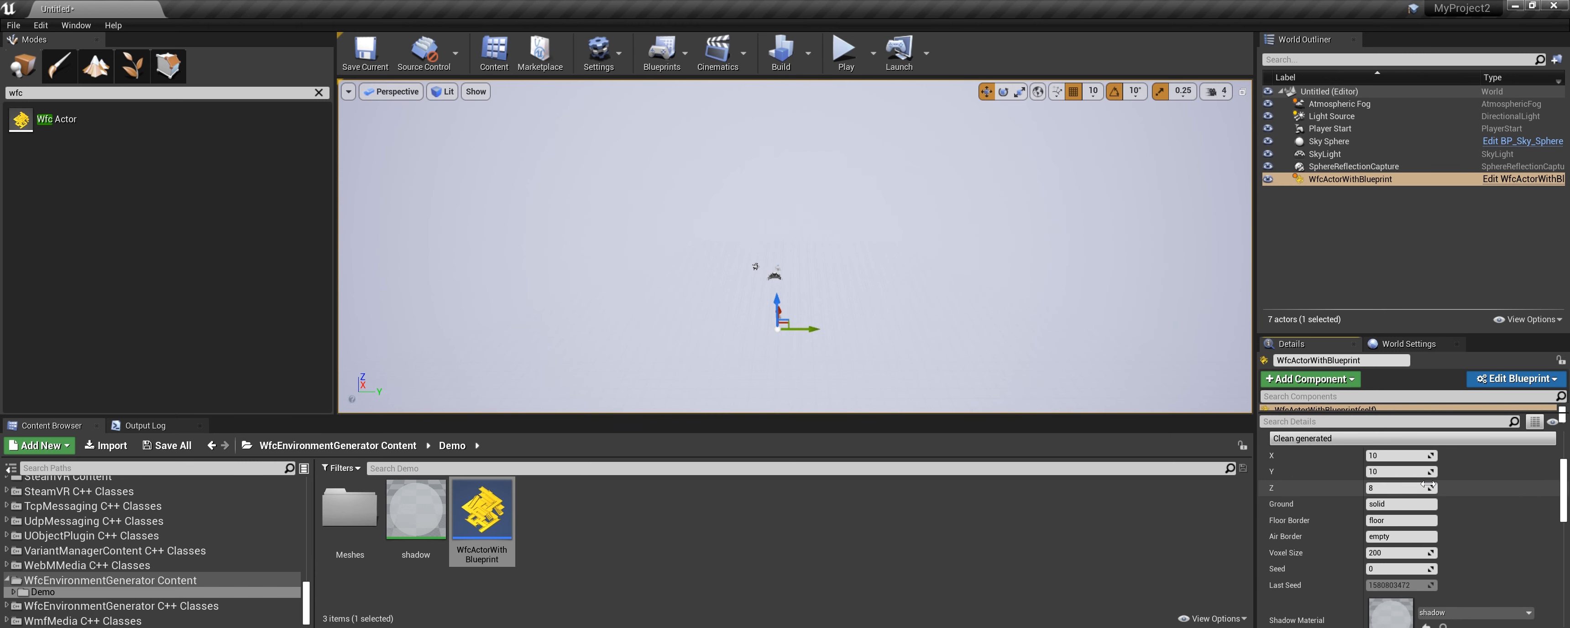
click(1389, 458)
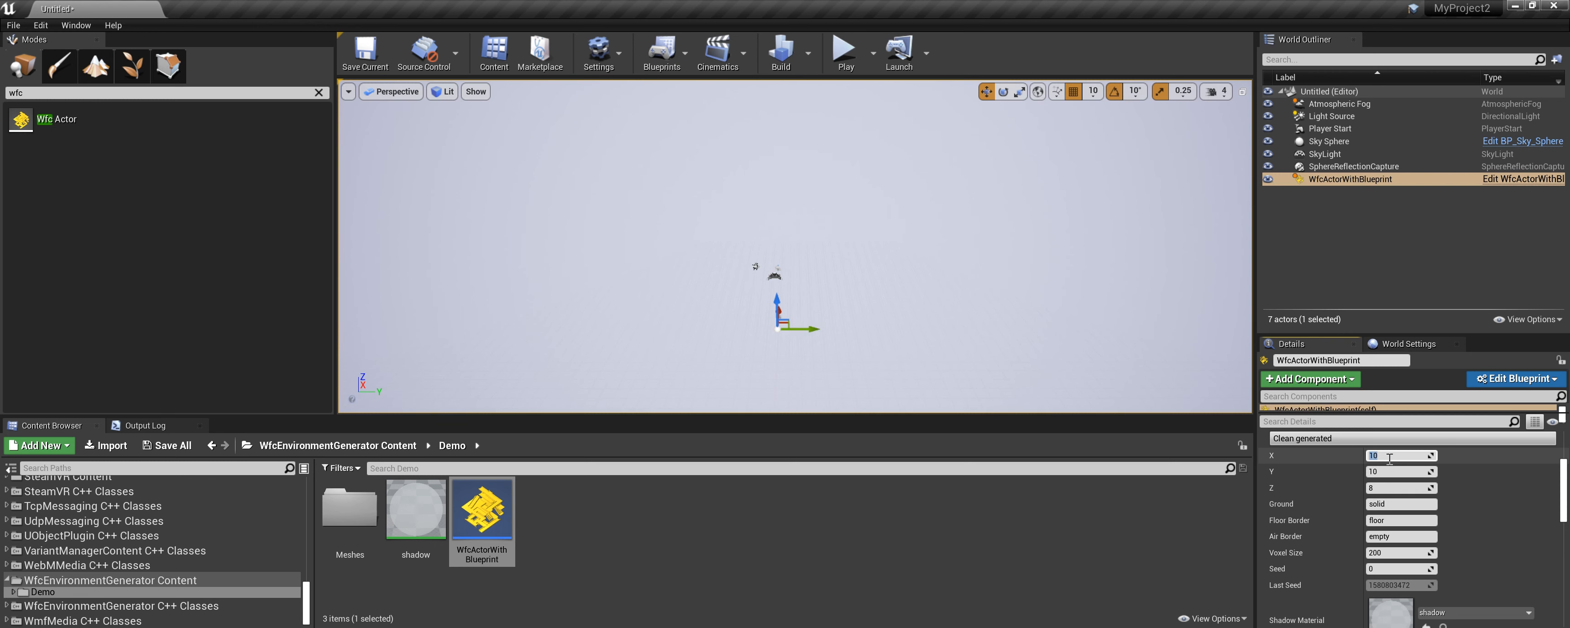
text(12)
key(Tab)
text(12)
key(Tab)
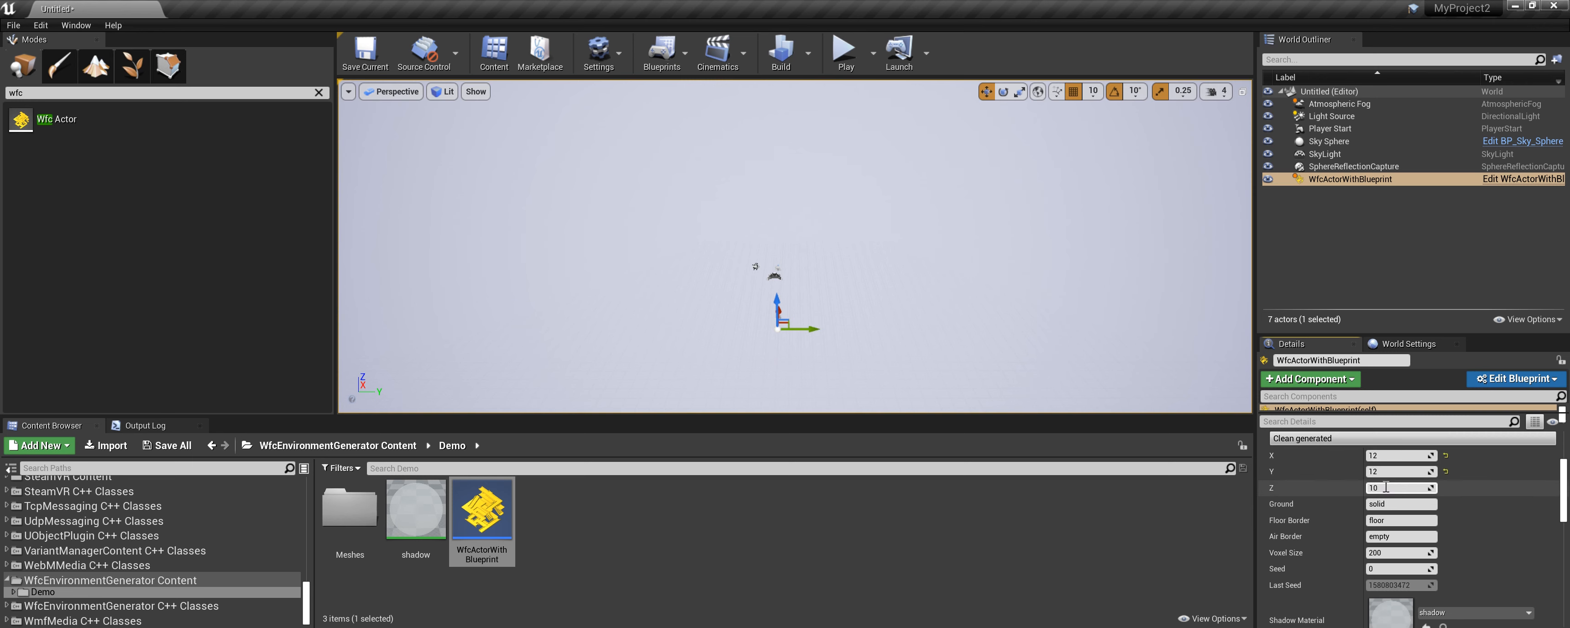
text(10)
key(Return)
scroll(1350, 504, up, 1)
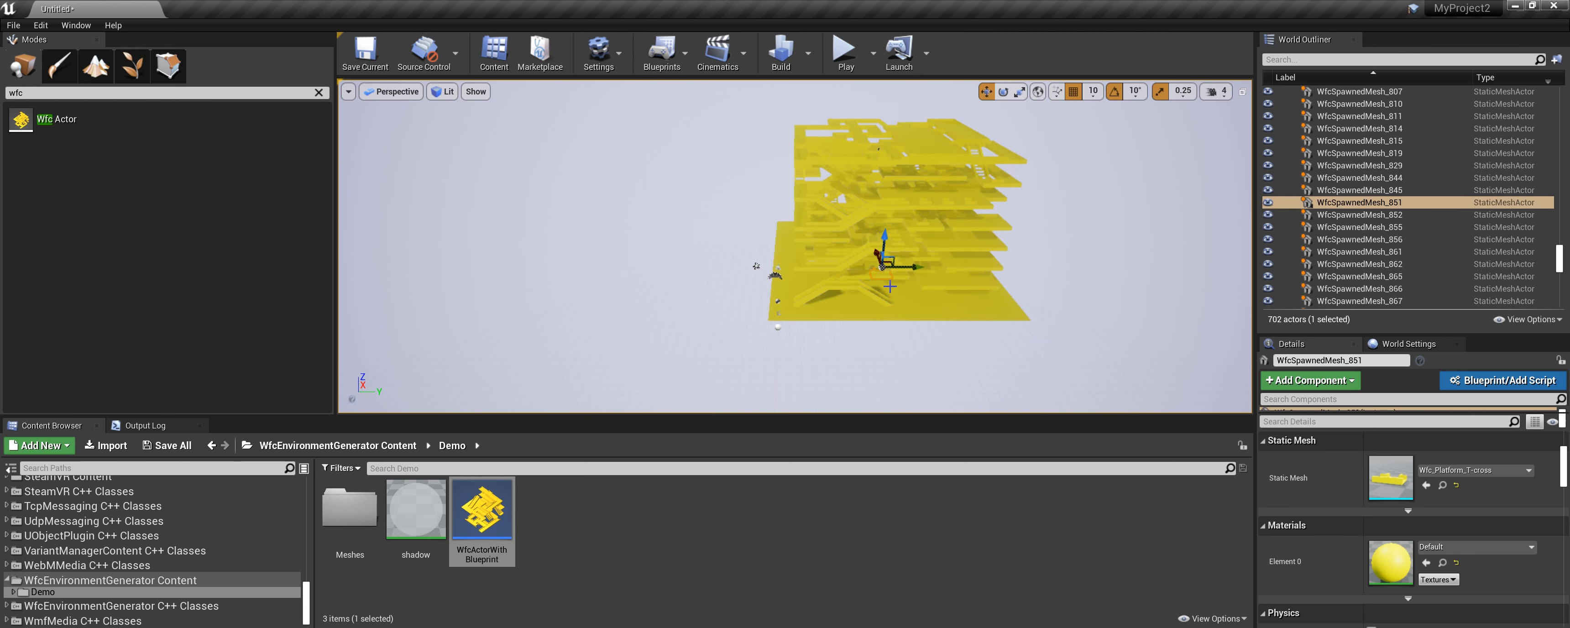
scroll(891, 287, up, 2)
scroll(906, 279, up, 3)
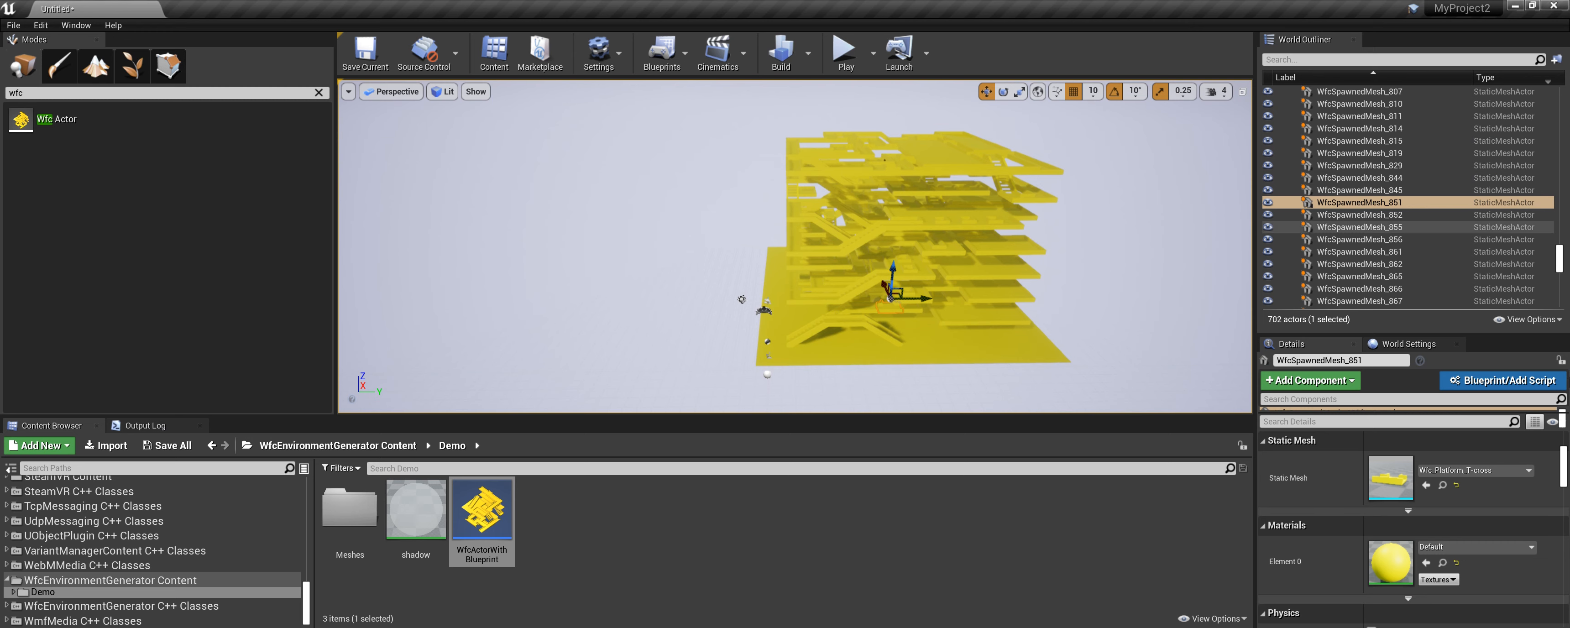
scroll(1566, 448, up, 3)
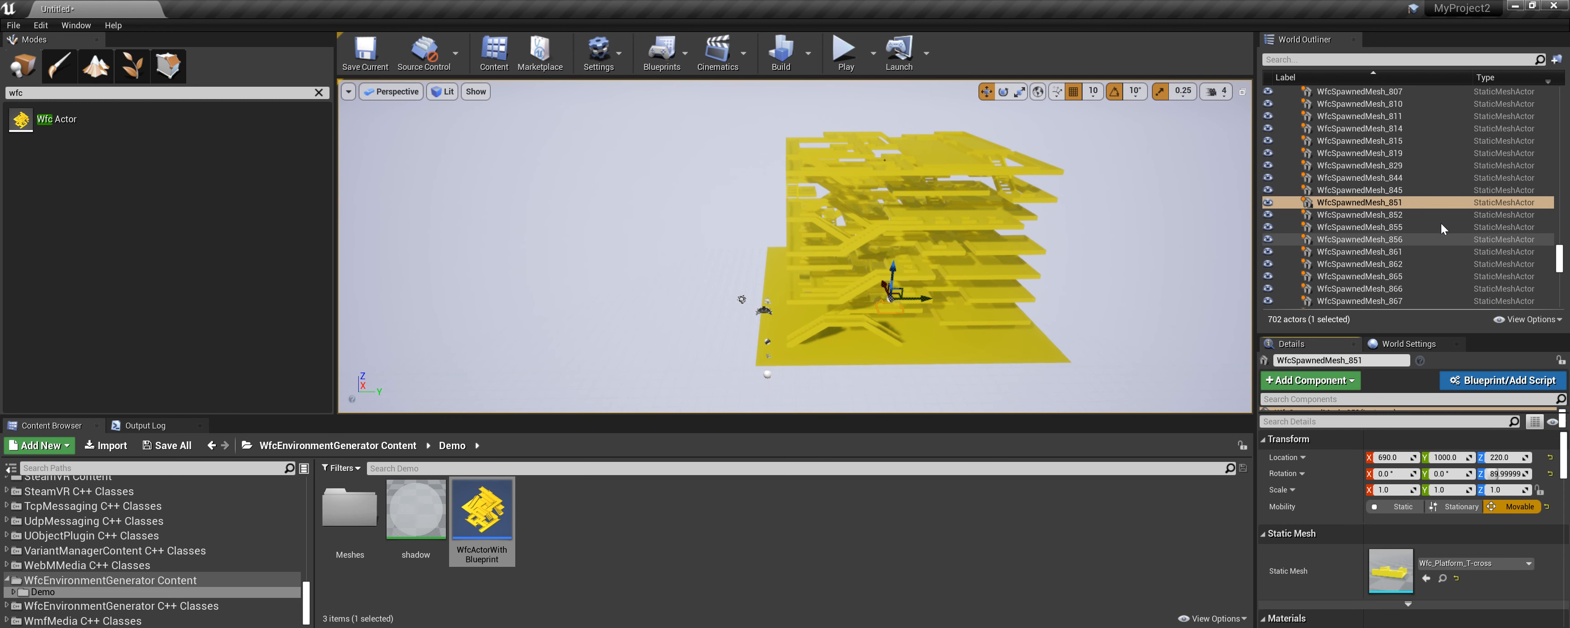
Select the WFC blueprint actor in the level to show its generator settings.
drag(1561, 259, 1562, 102)
click(1401, 120)
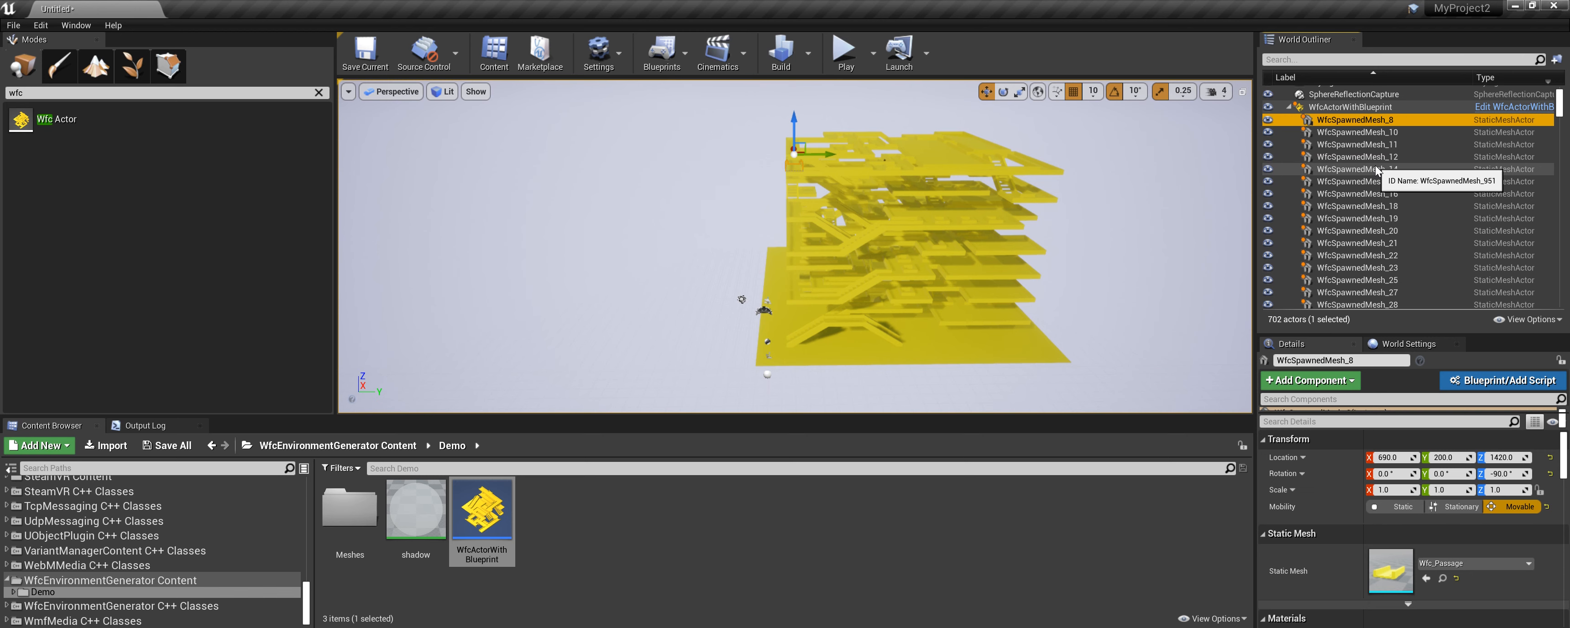
click(1376, 108)
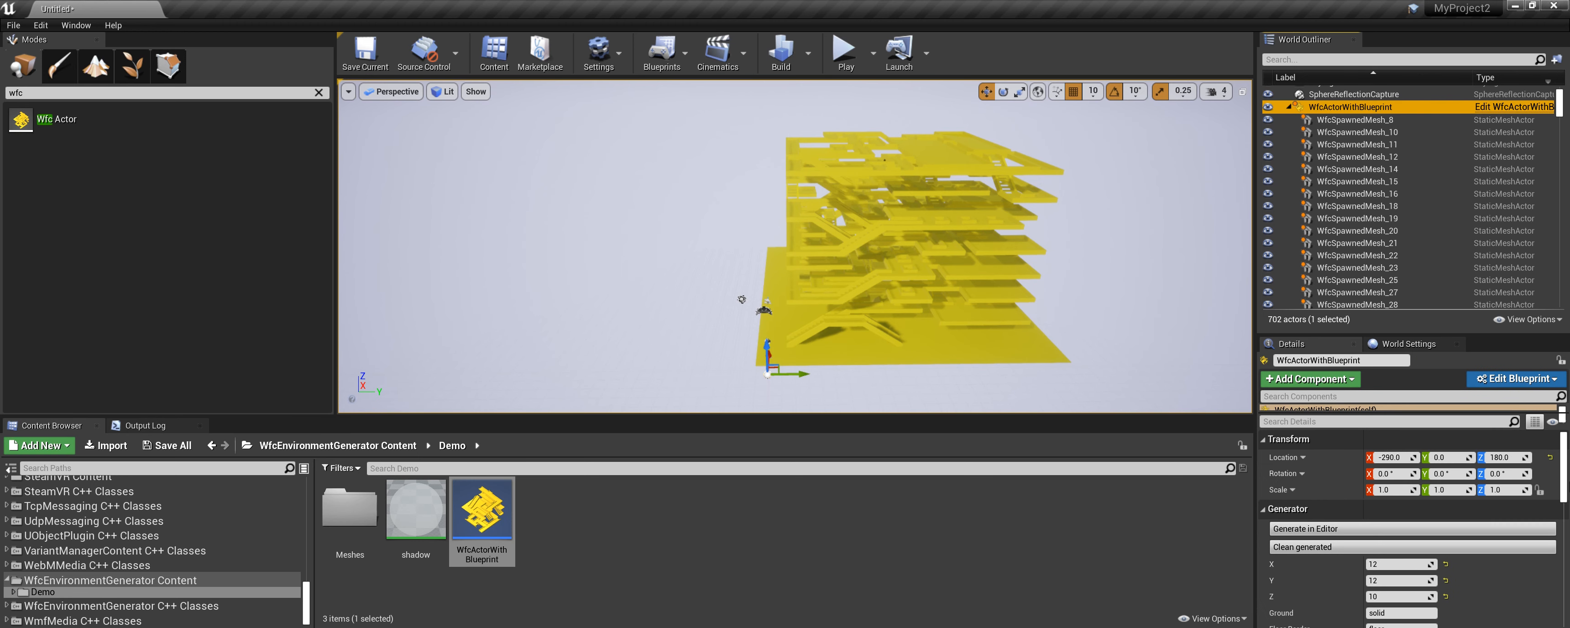
scroll(1566, 476, down, 5)
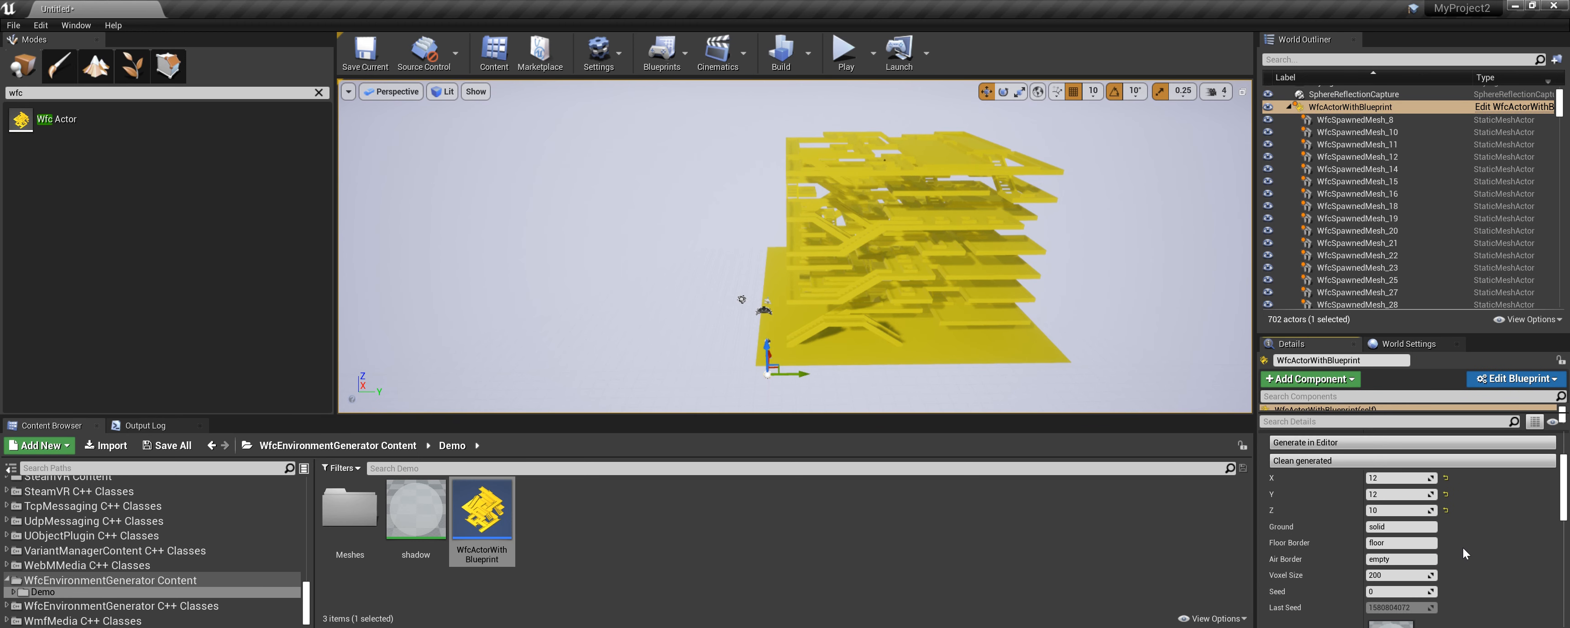
Clear the Floor Border and Air Border values and generate the environment in the editor.
click(1396, 542)
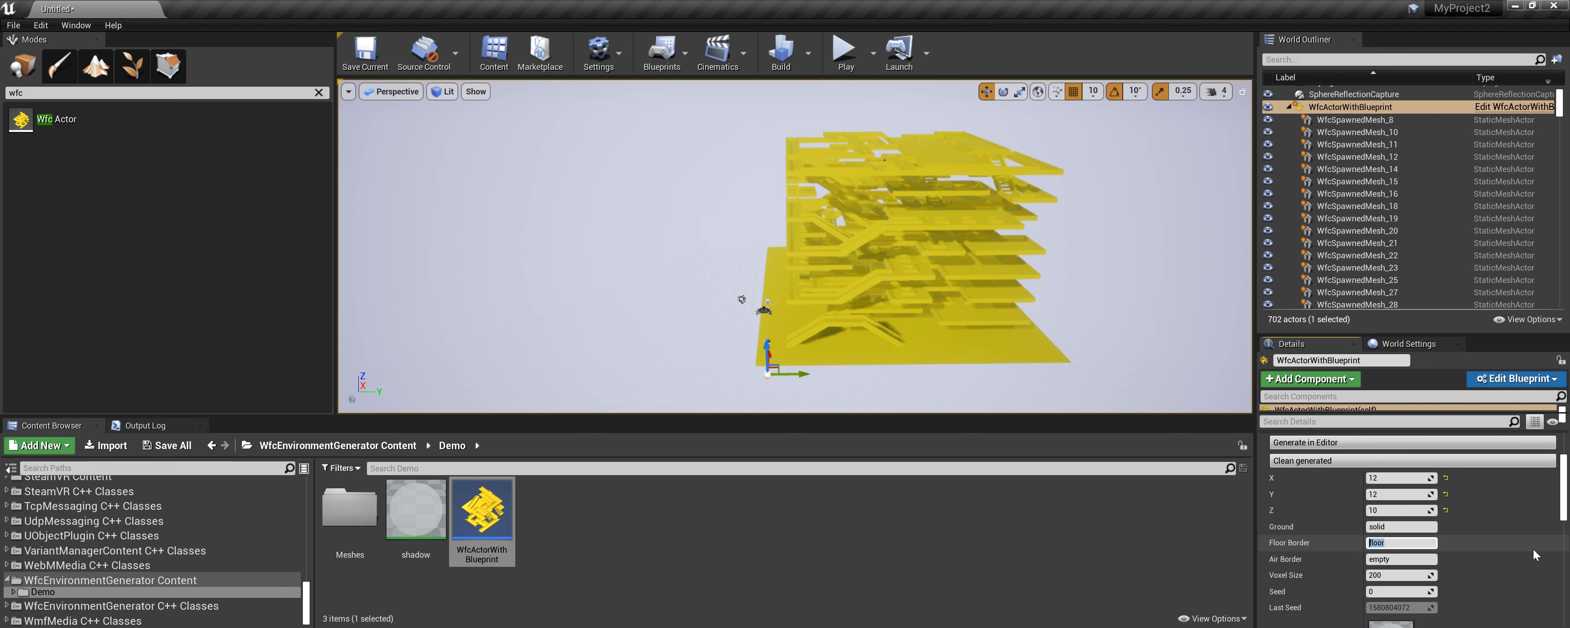
key(BackSpace)
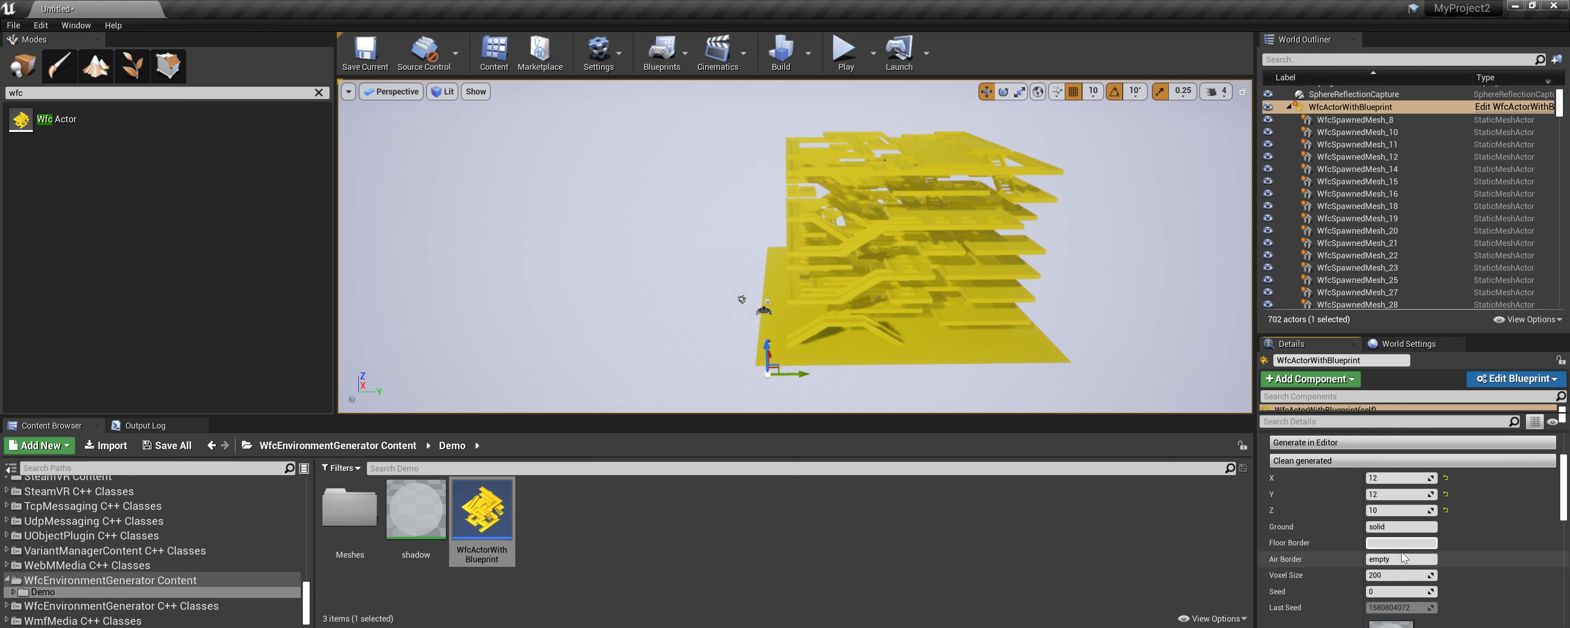
click(1401, 561)
key(BackSpace)
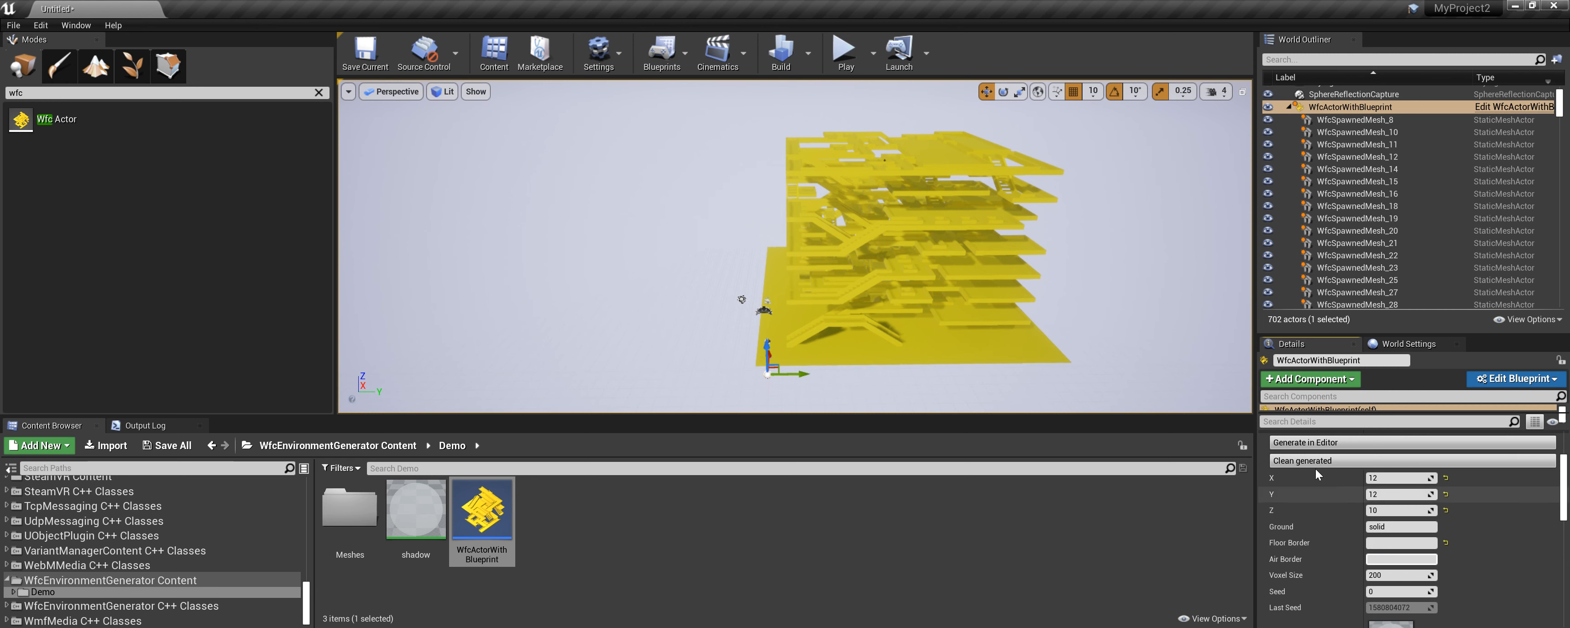
click(1313, 445)
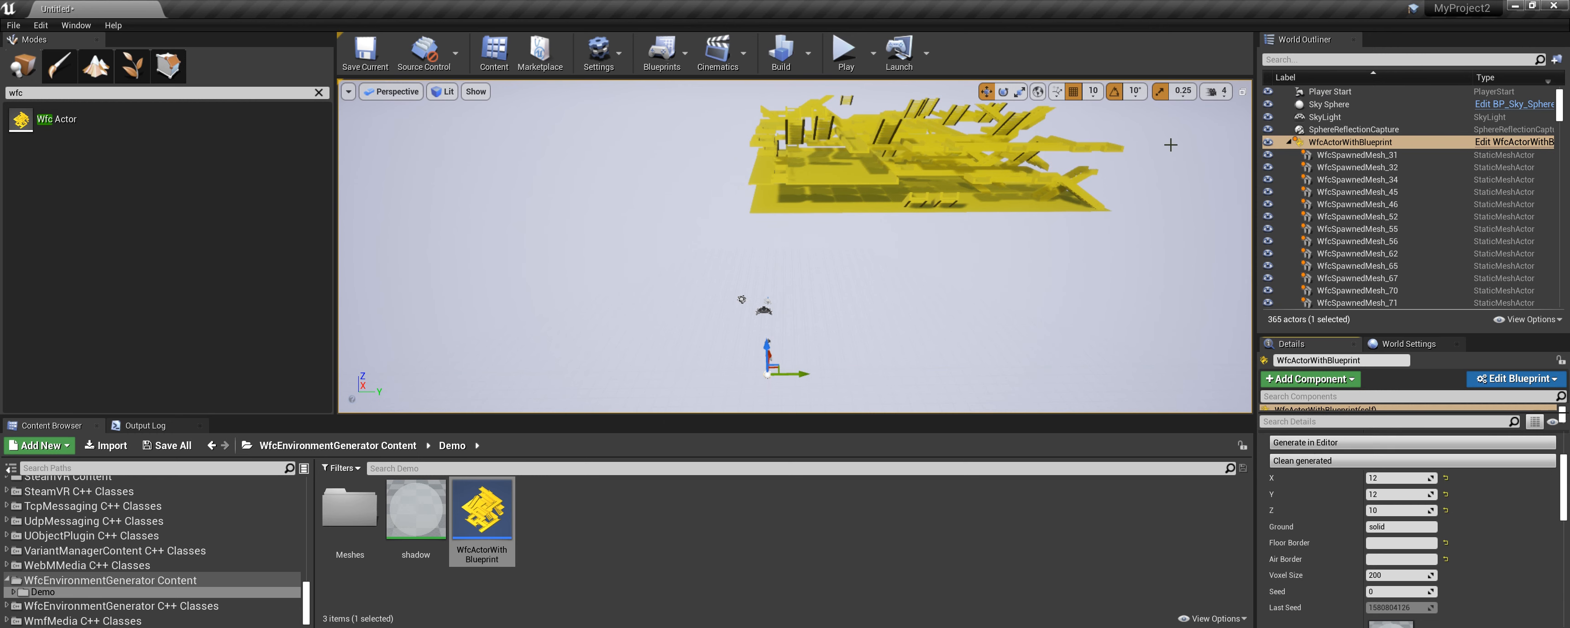
click(1316, 449)
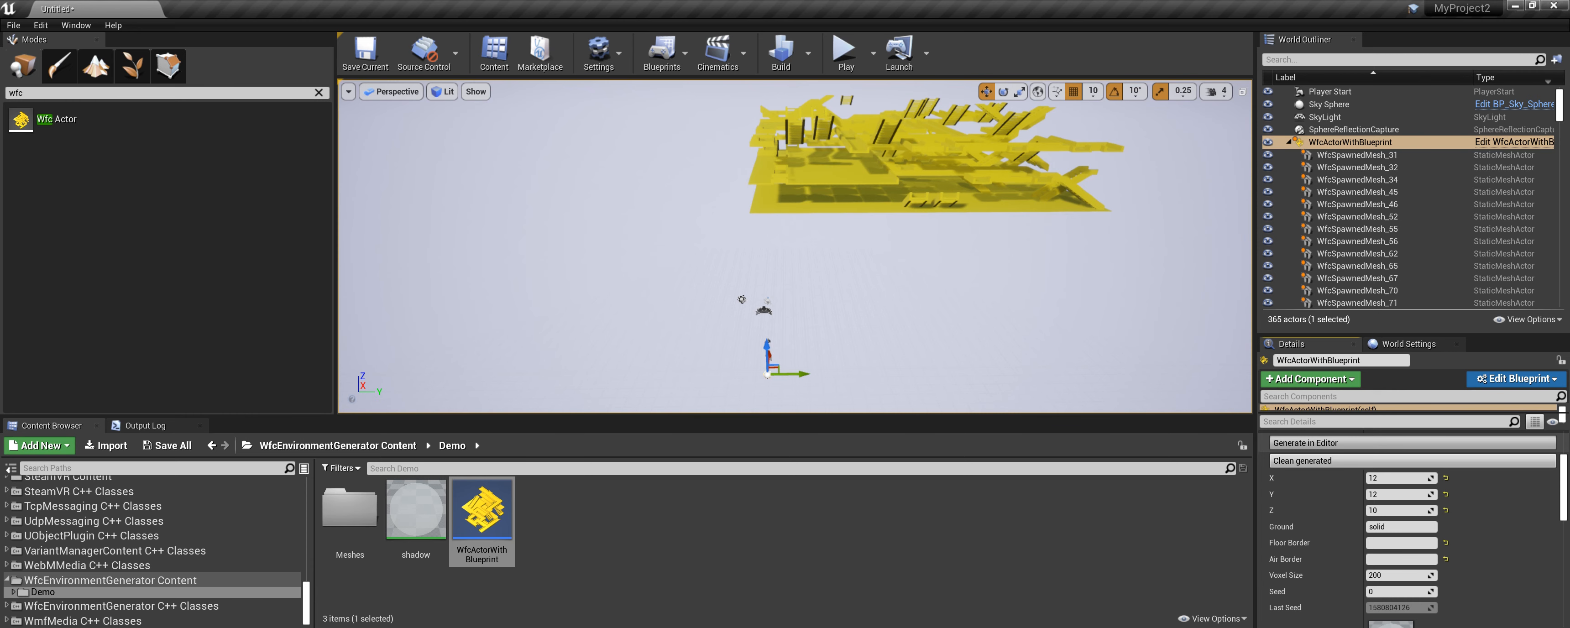
Fly around the viewport to examine the generated borderless structure up close.
click(898, 261)
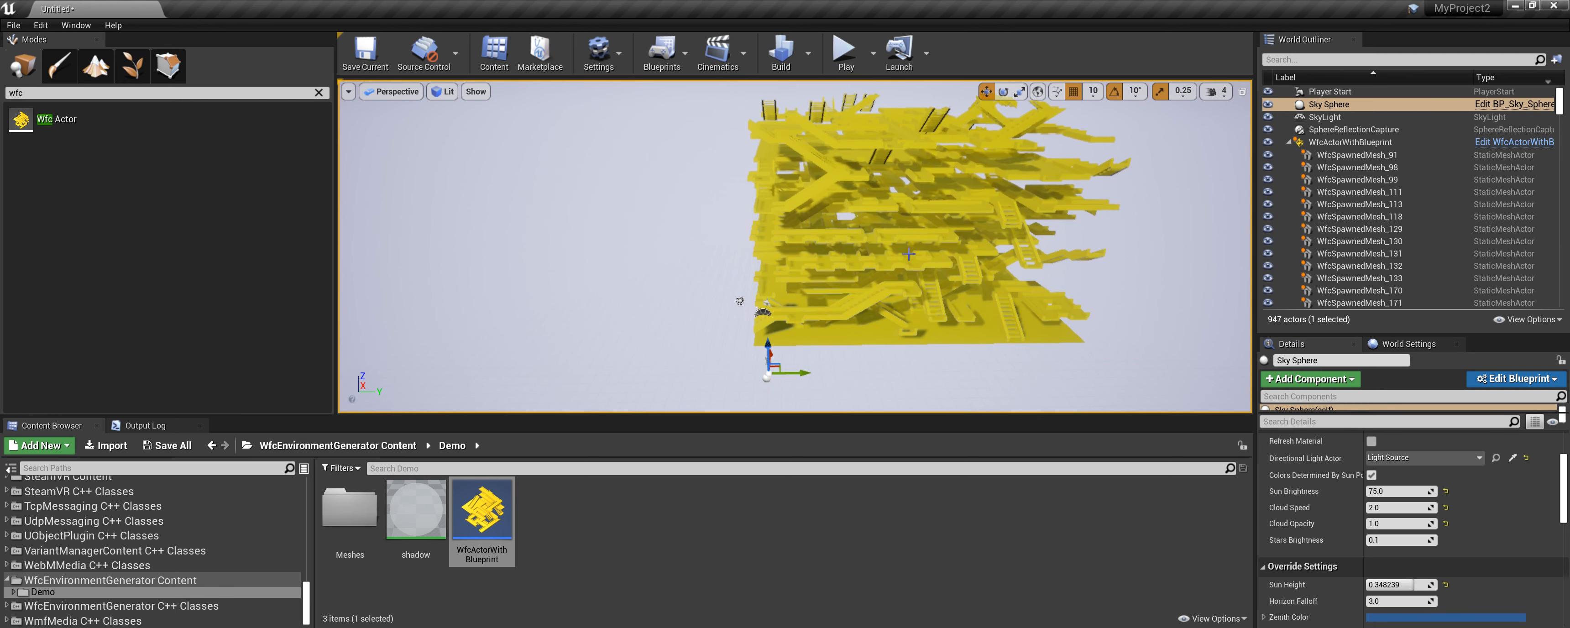
right_drag(941, 256, 951, 235)
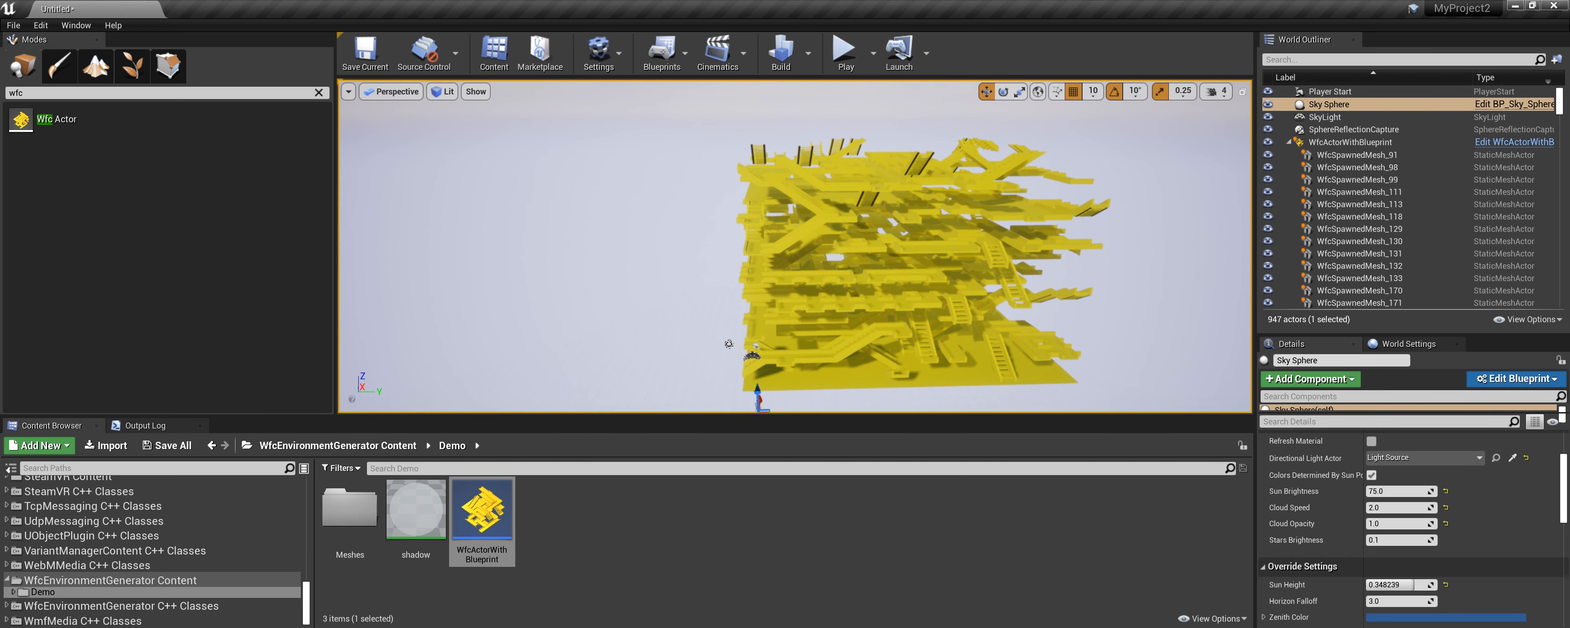
key(a)
right_drag(951, 234, 1024, 223)
key(w)
key(a)
key(s)
key(d)
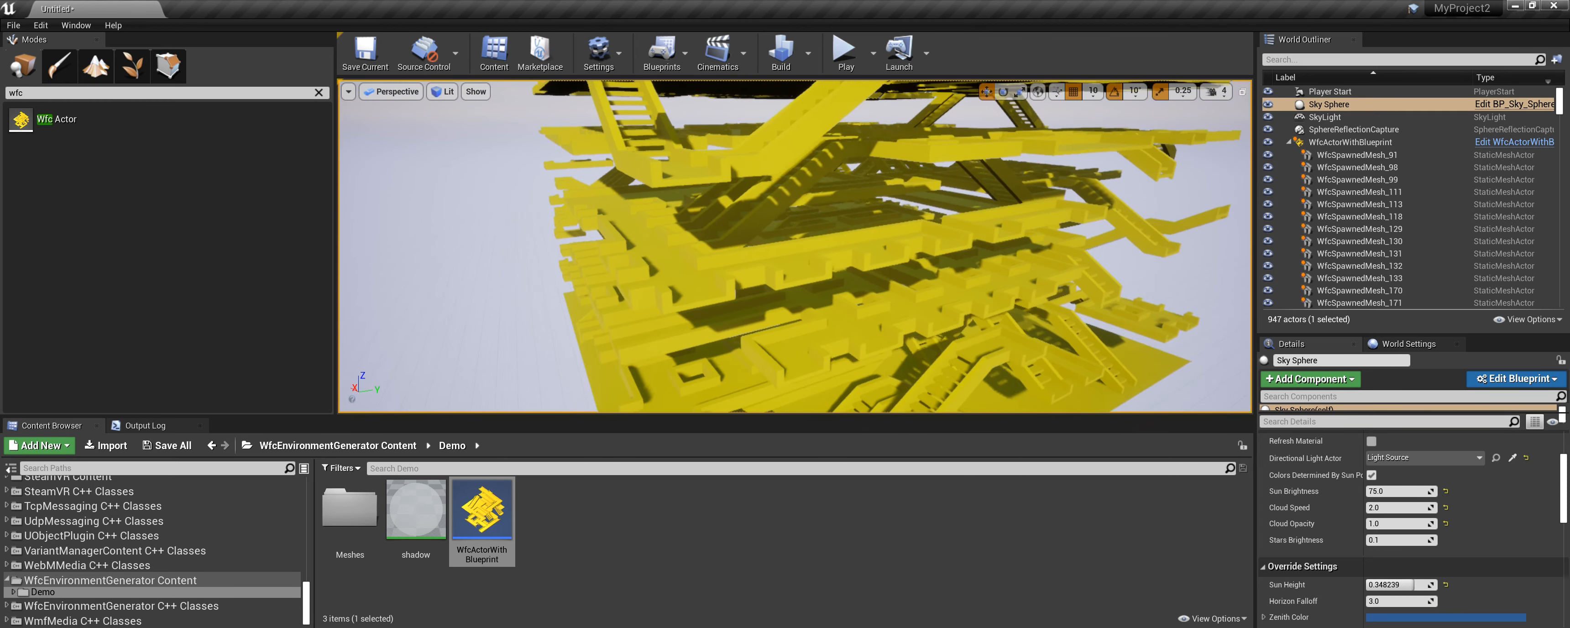
key(d)
key(w)
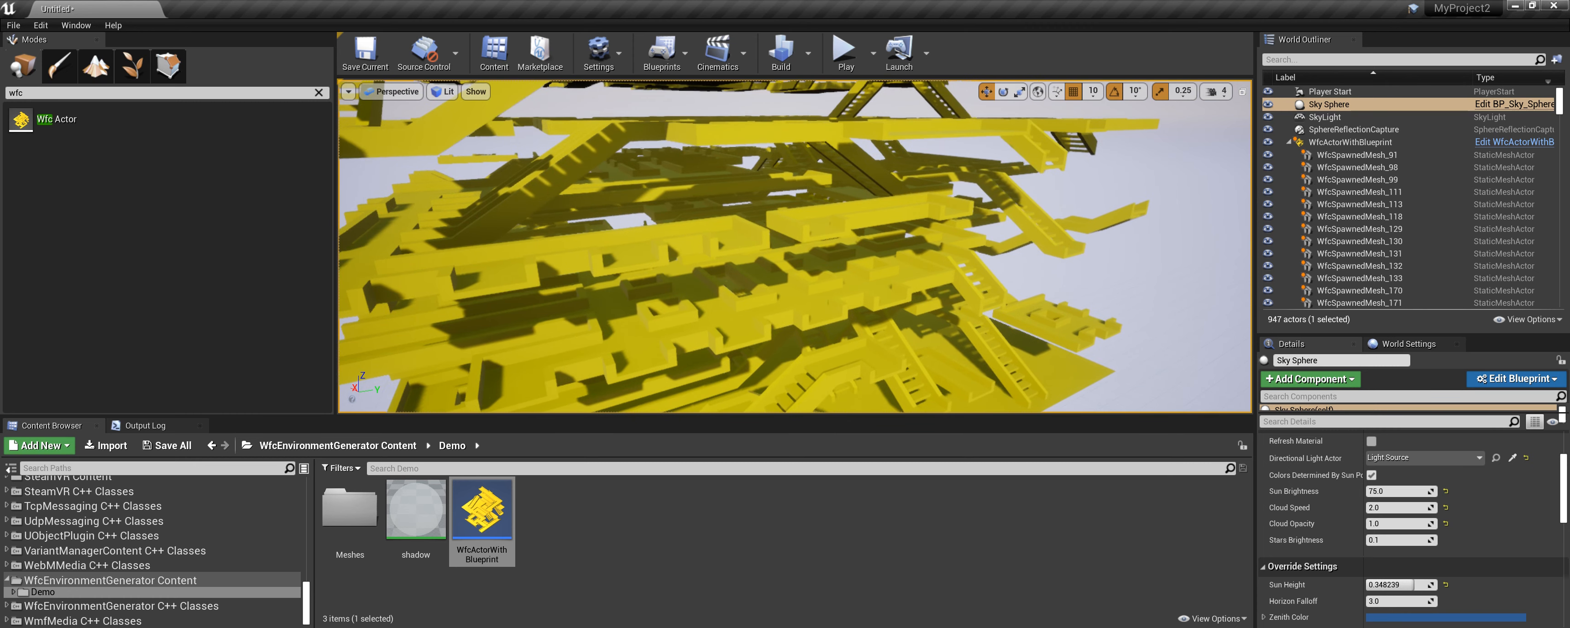
key(d)
key(s)
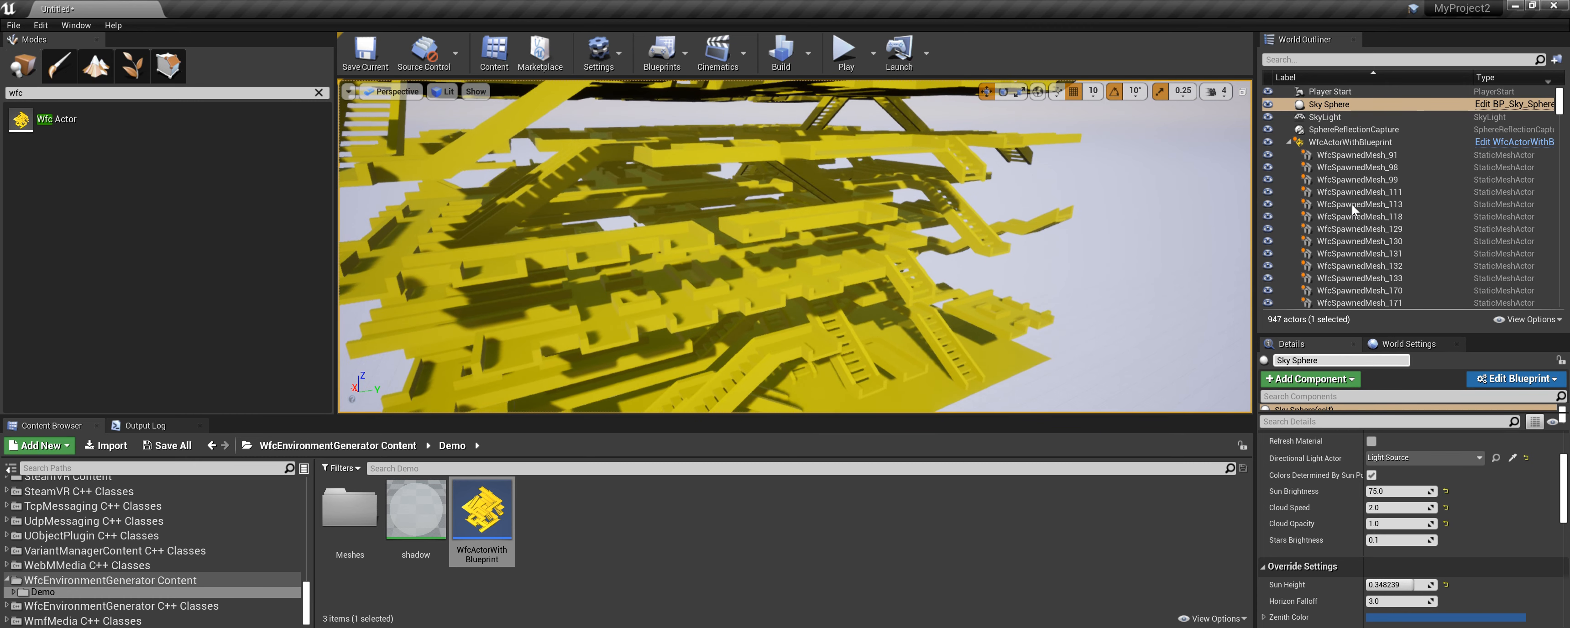
Set the WFC actor's generator size to X 10, Y 10 and Z 8.
click(1350, 142)
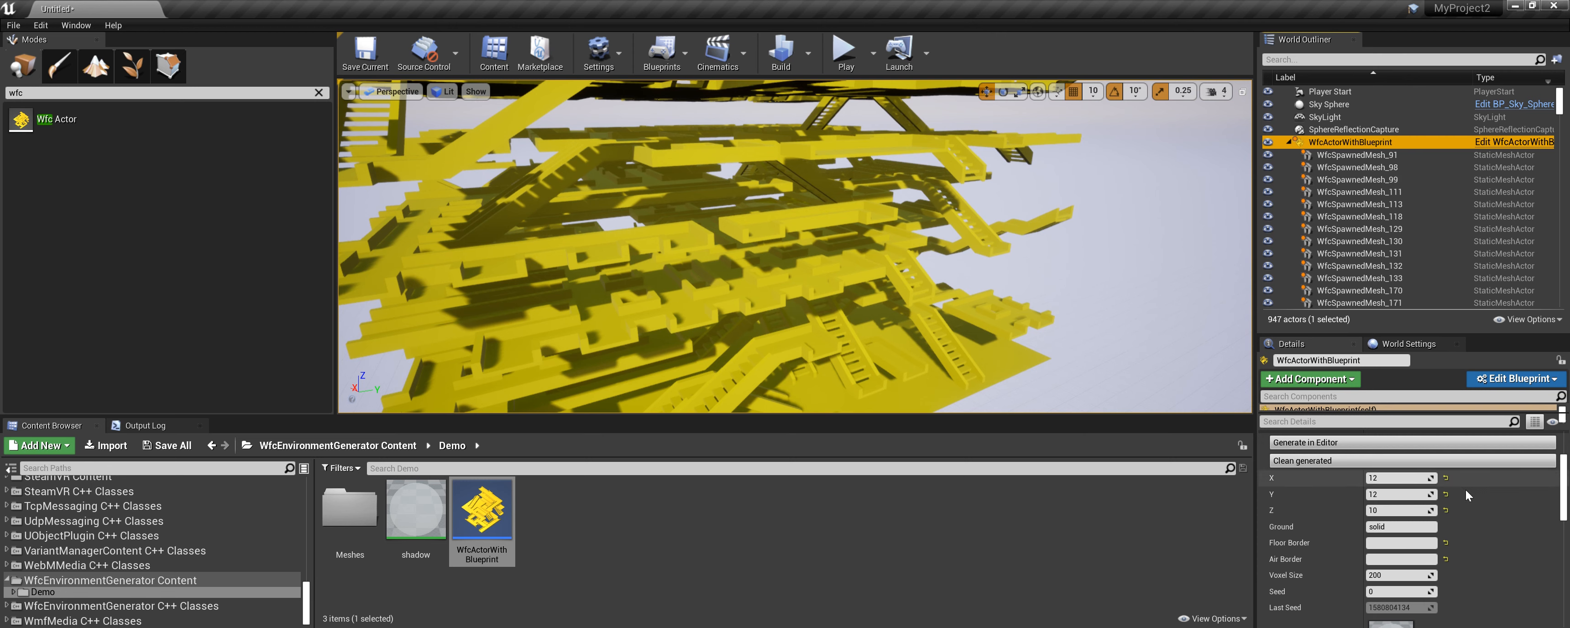
click(1392, 478)
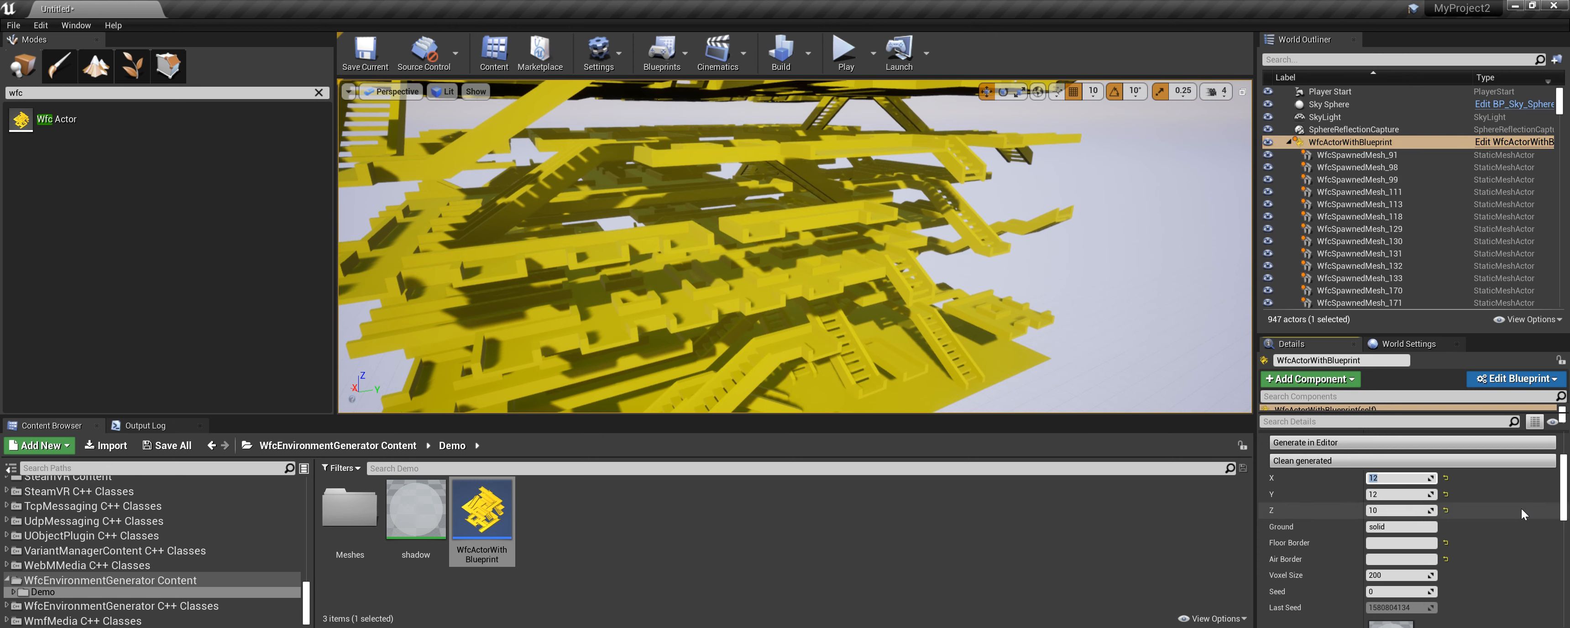
key(Tab)
text(10)
key(Tab)
text(8)
Set Floor Border back to floor and Air Border to empty.
click(1409, 543)
text(floor)
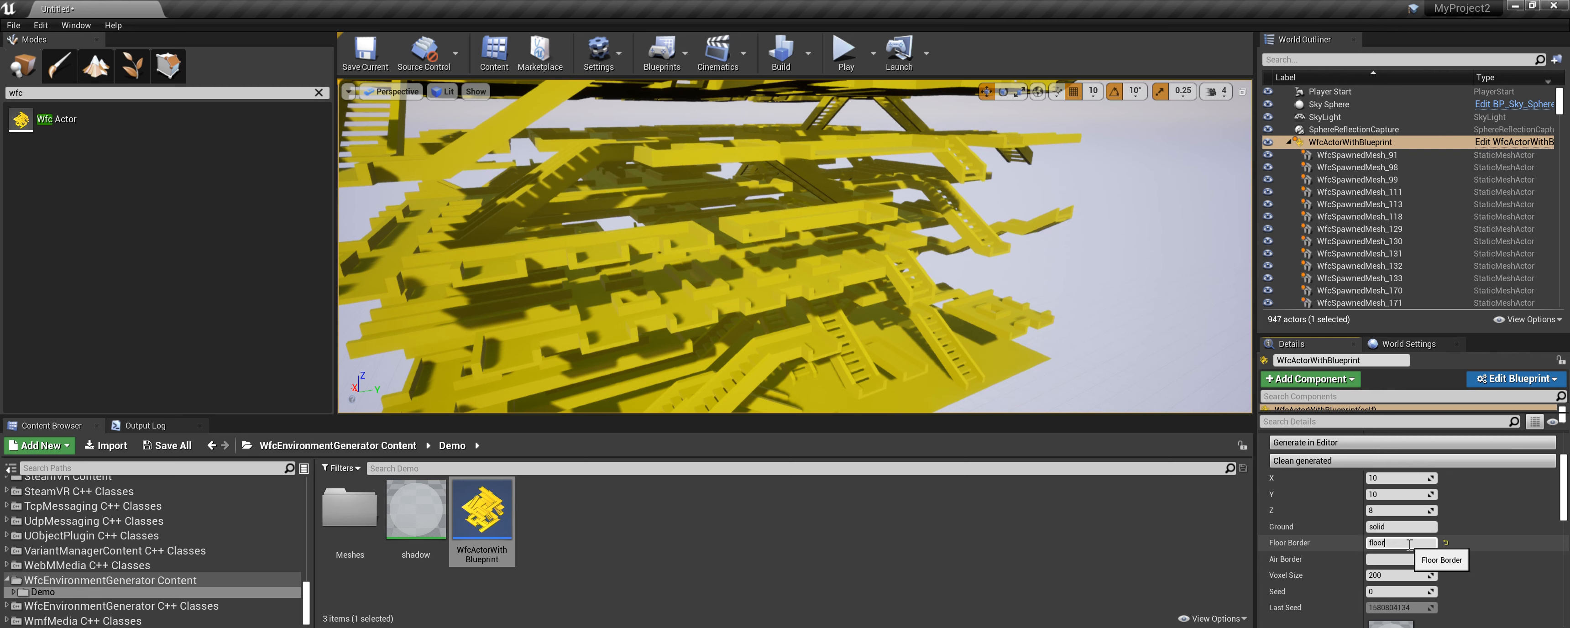
key(Tab)
text(empty)
Enable Generate in Play Mode on the WFC actor and briefly test the level in Play mode.
scroll(1482, 524, down, 3)
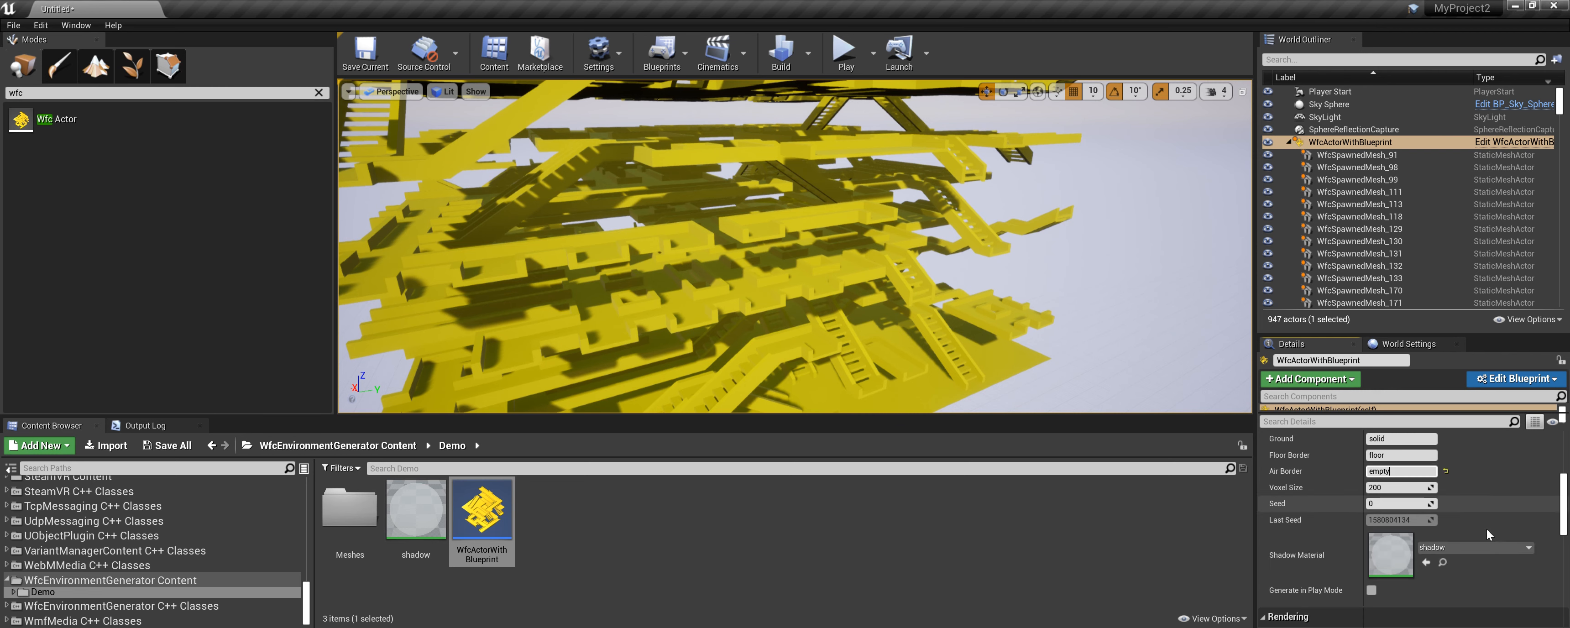
scroll(1502, 483, down, 2)
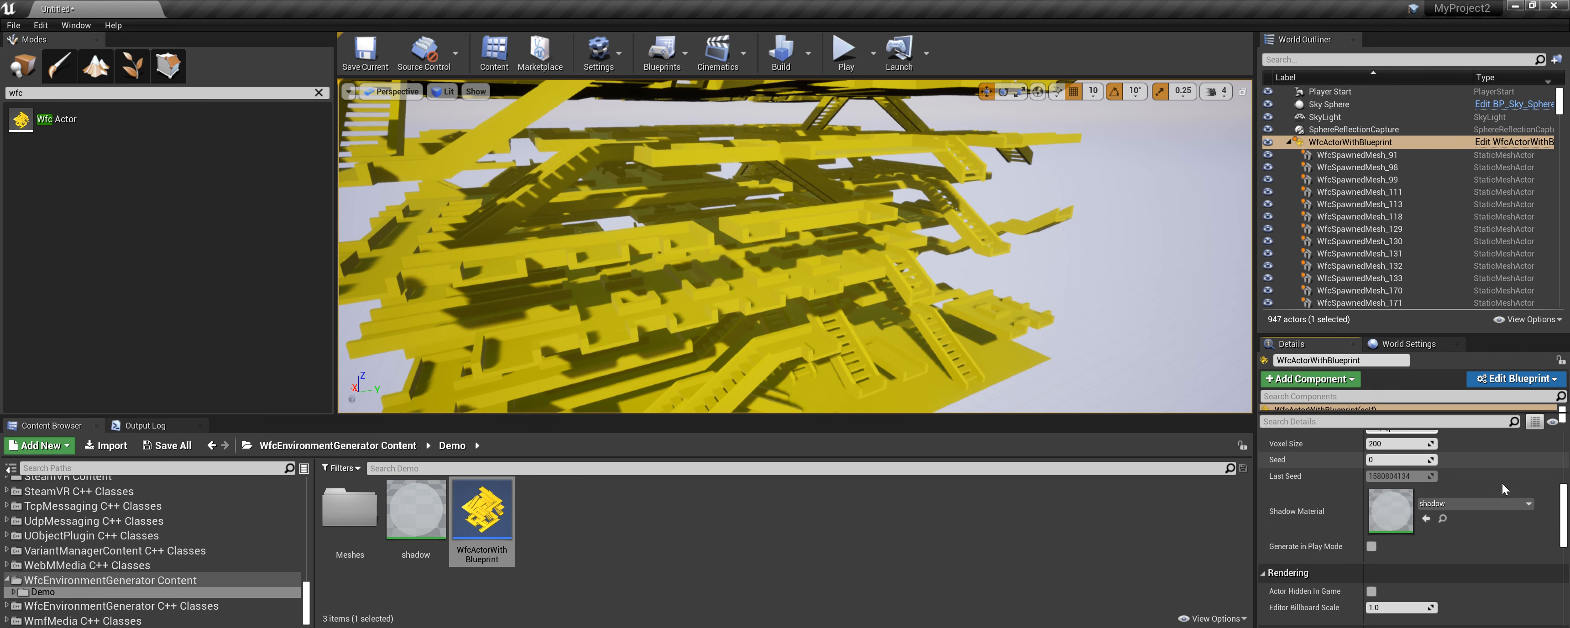
click(1372, 545)
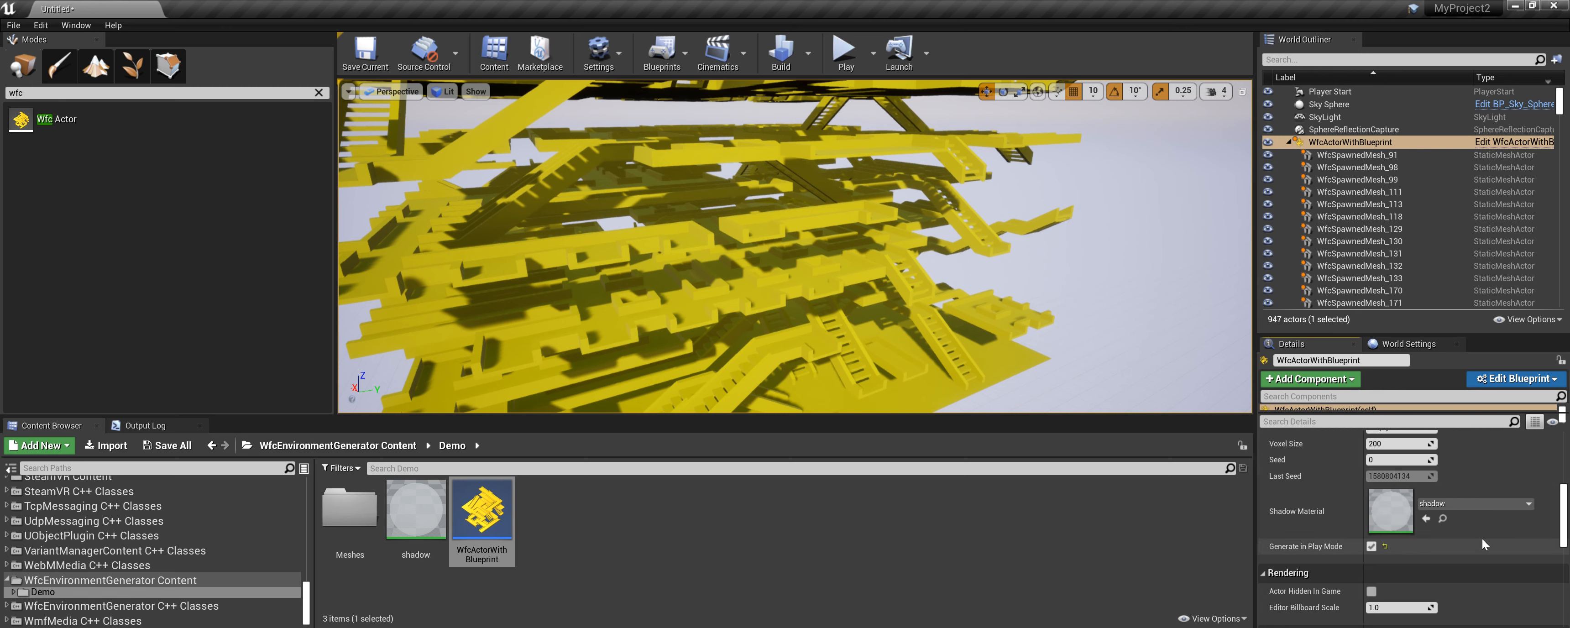
click(846, 60)
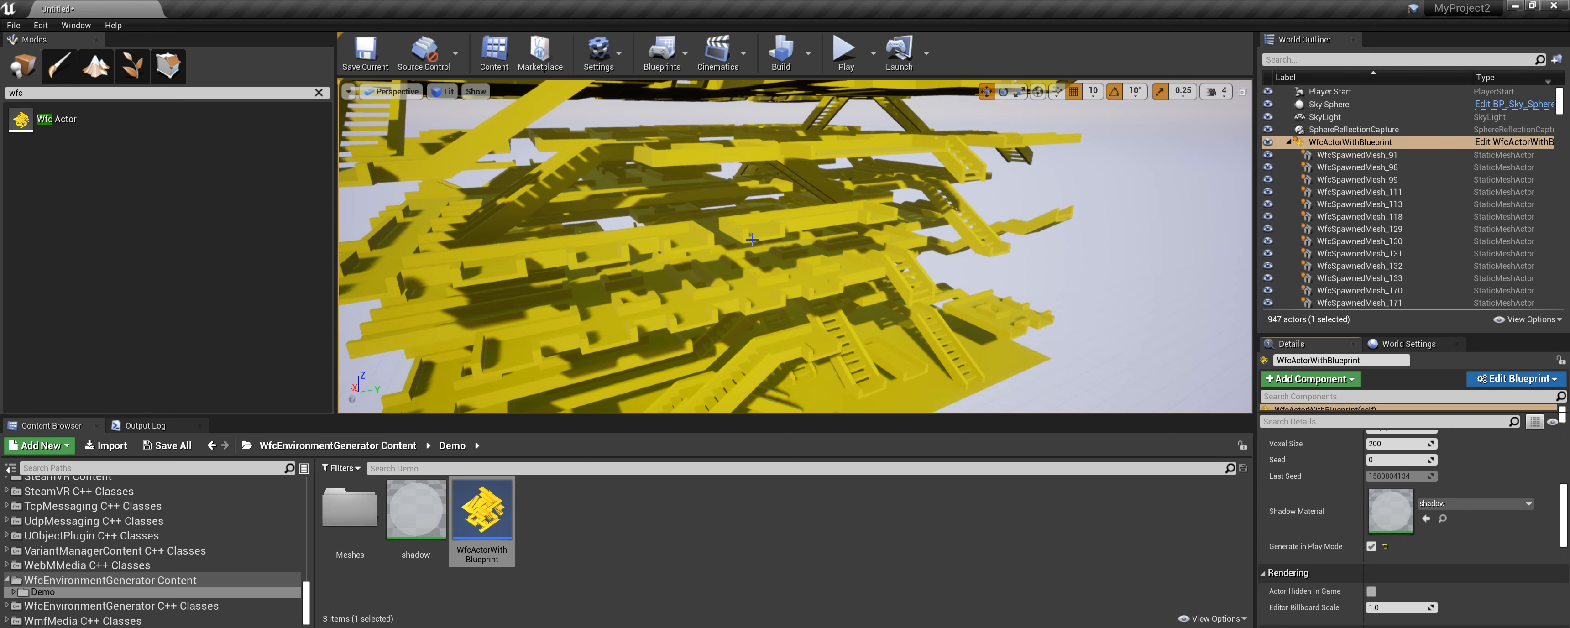
key(Escape)
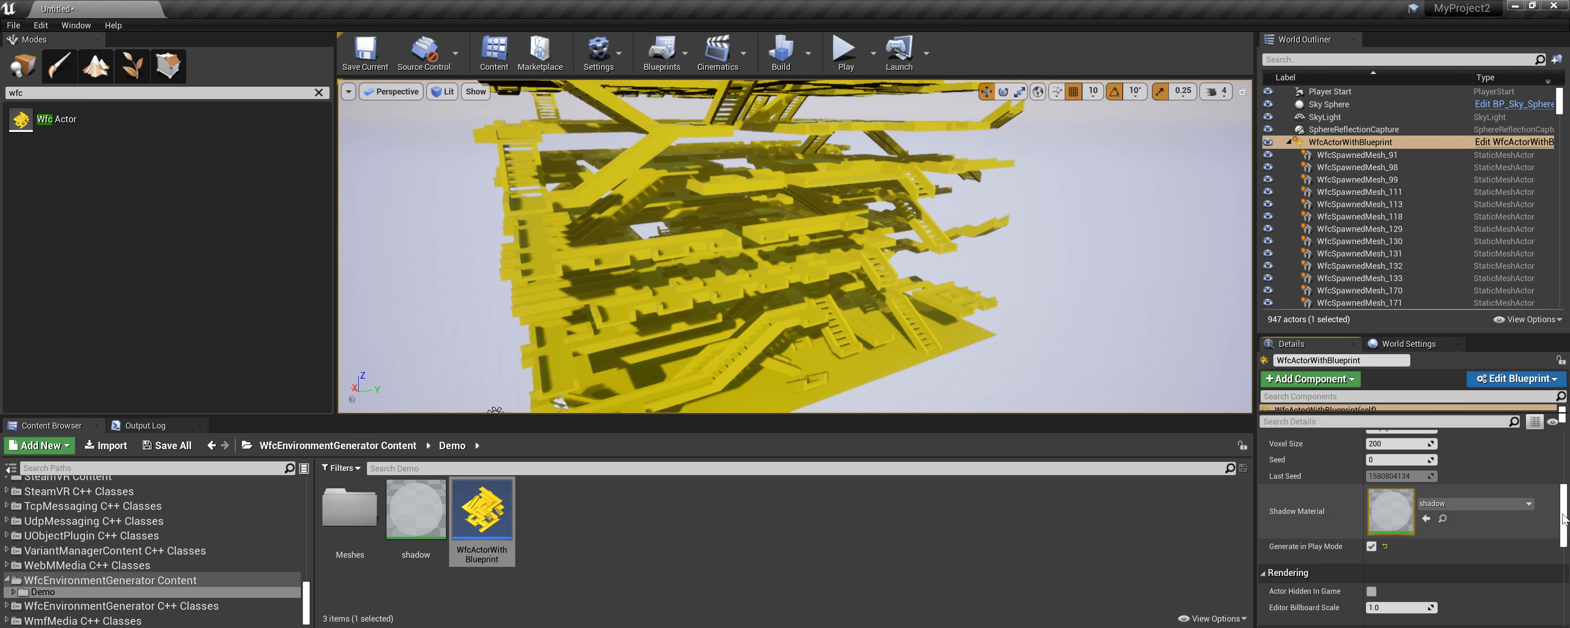
Clean the generated meshes and play the level to generate the environment at runtime.
scroll(1564, 491, up, 5)
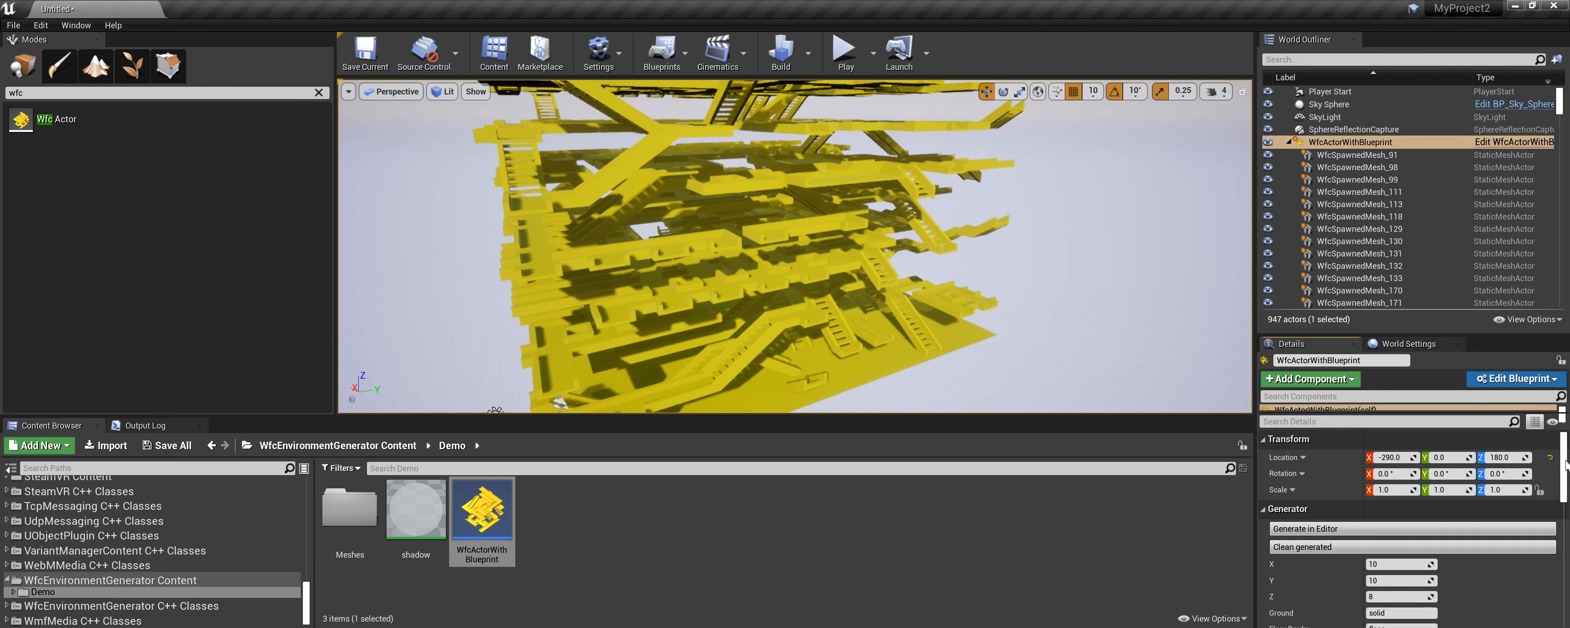
click(1292, 547)
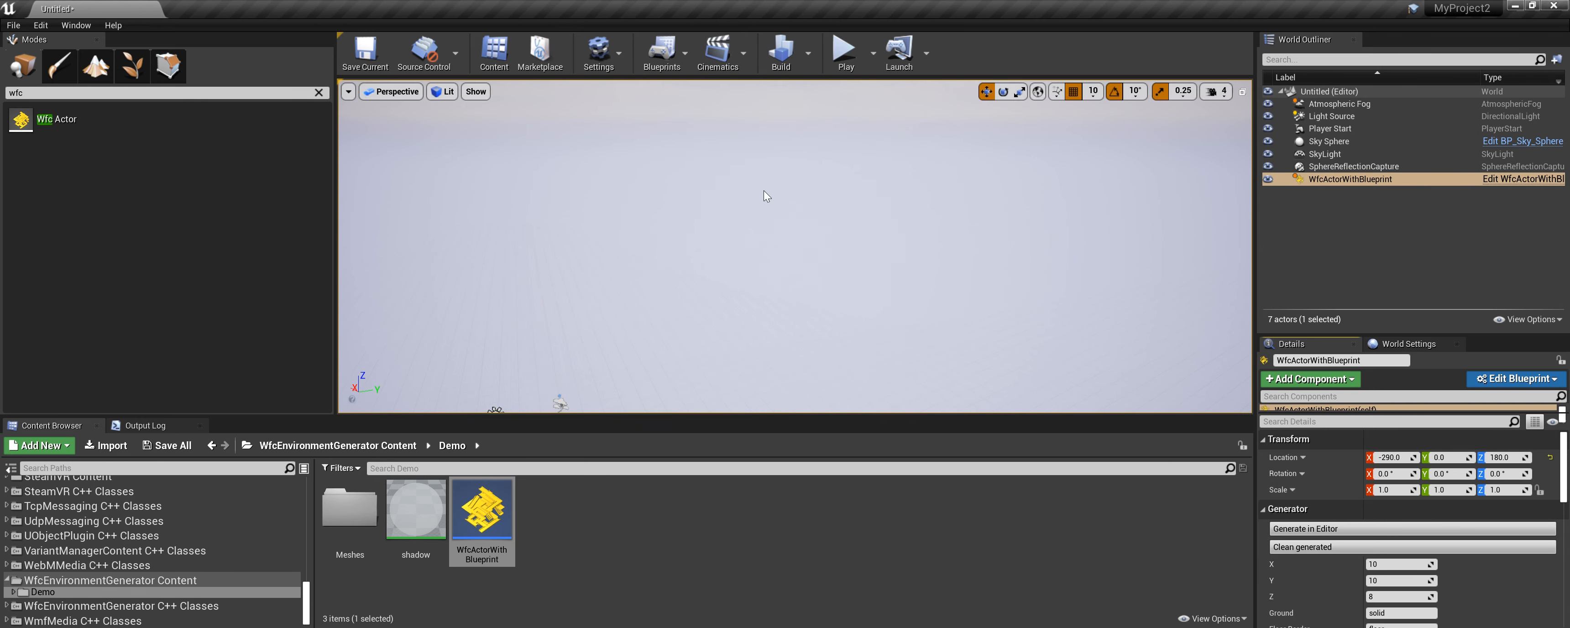
scroll(628, 265, down, 1)
click(850, 67)
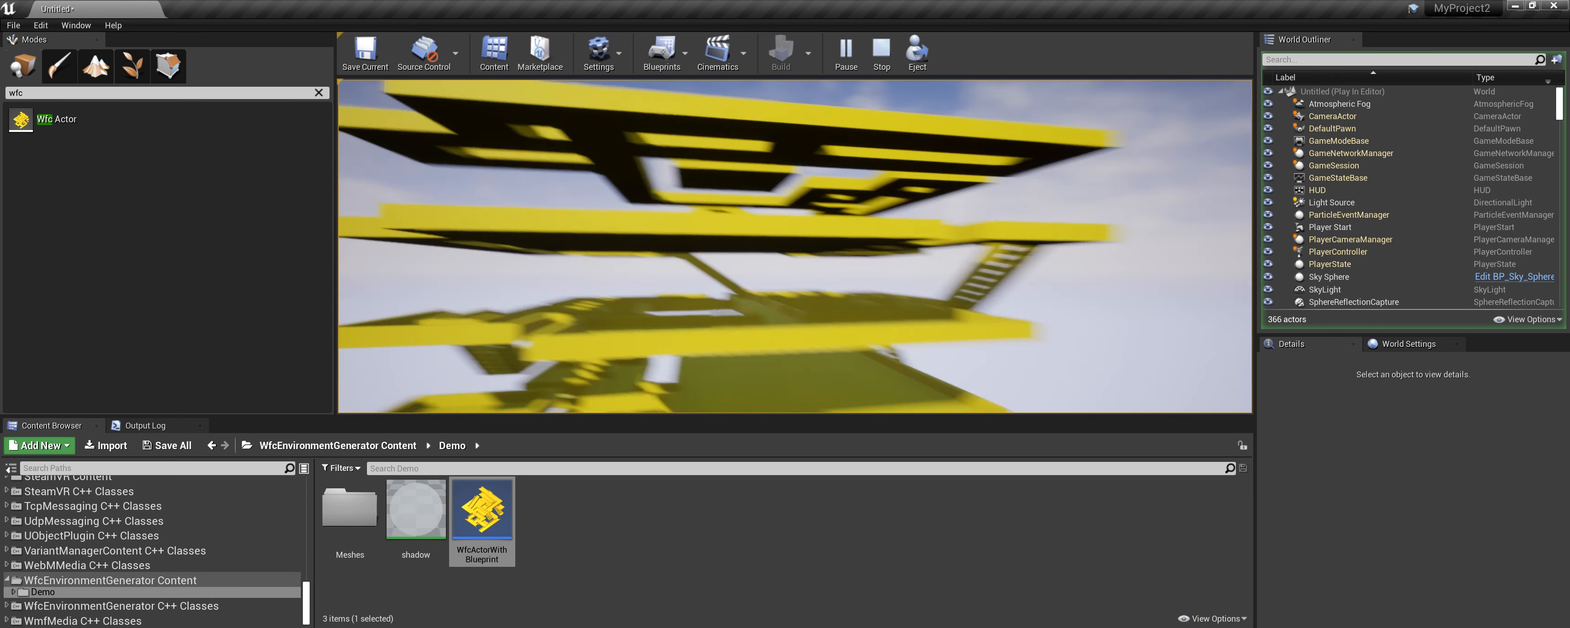
key(Escape)
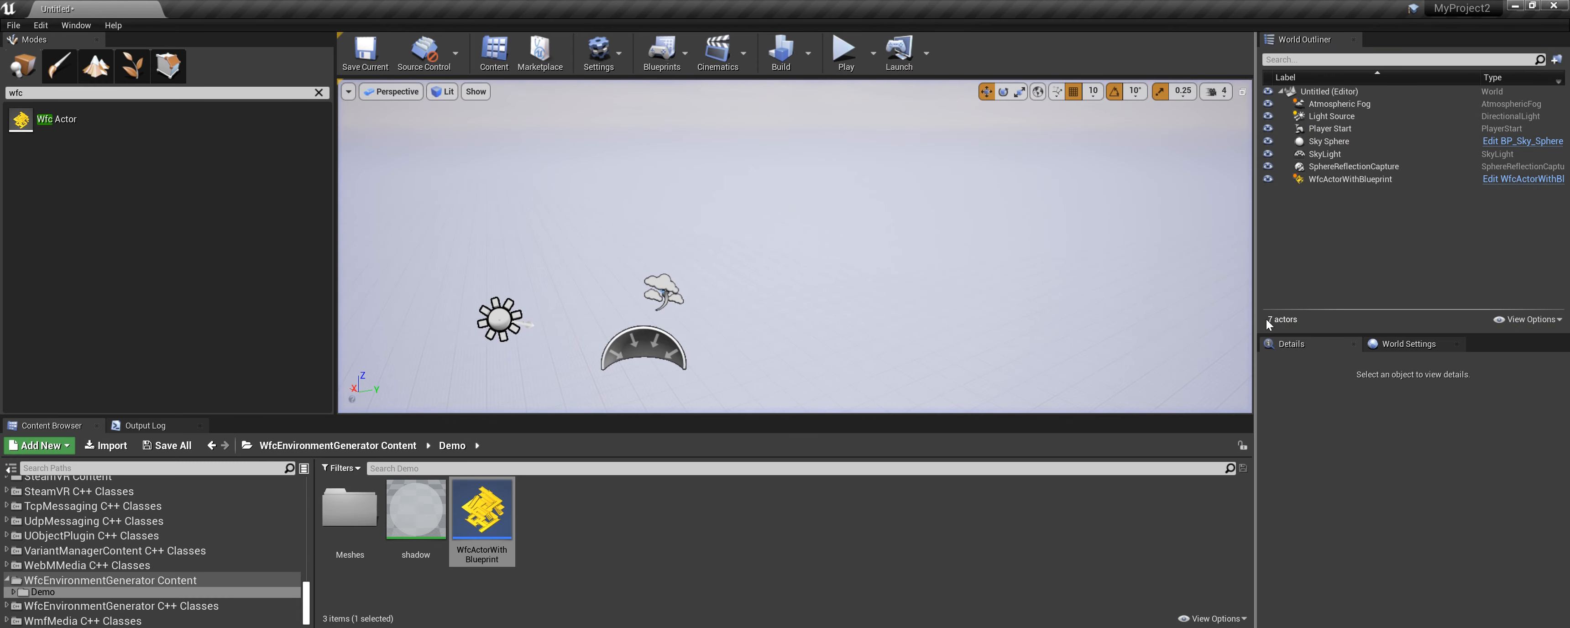
Copy the WFC actor's Last Seed value and paste it into the Seed field.
click(1365, 178)
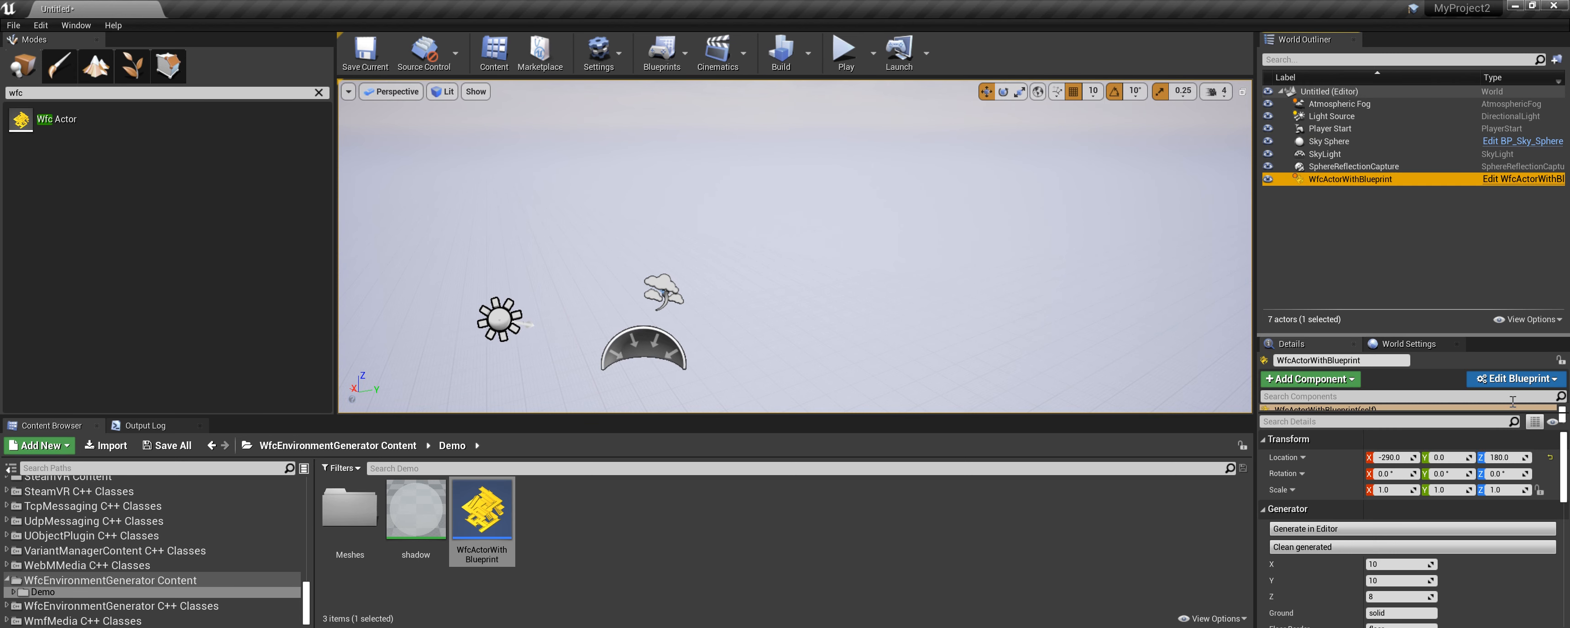
scroll(1524, 576, down, 3)
scroll(1524, 576, down, 2)
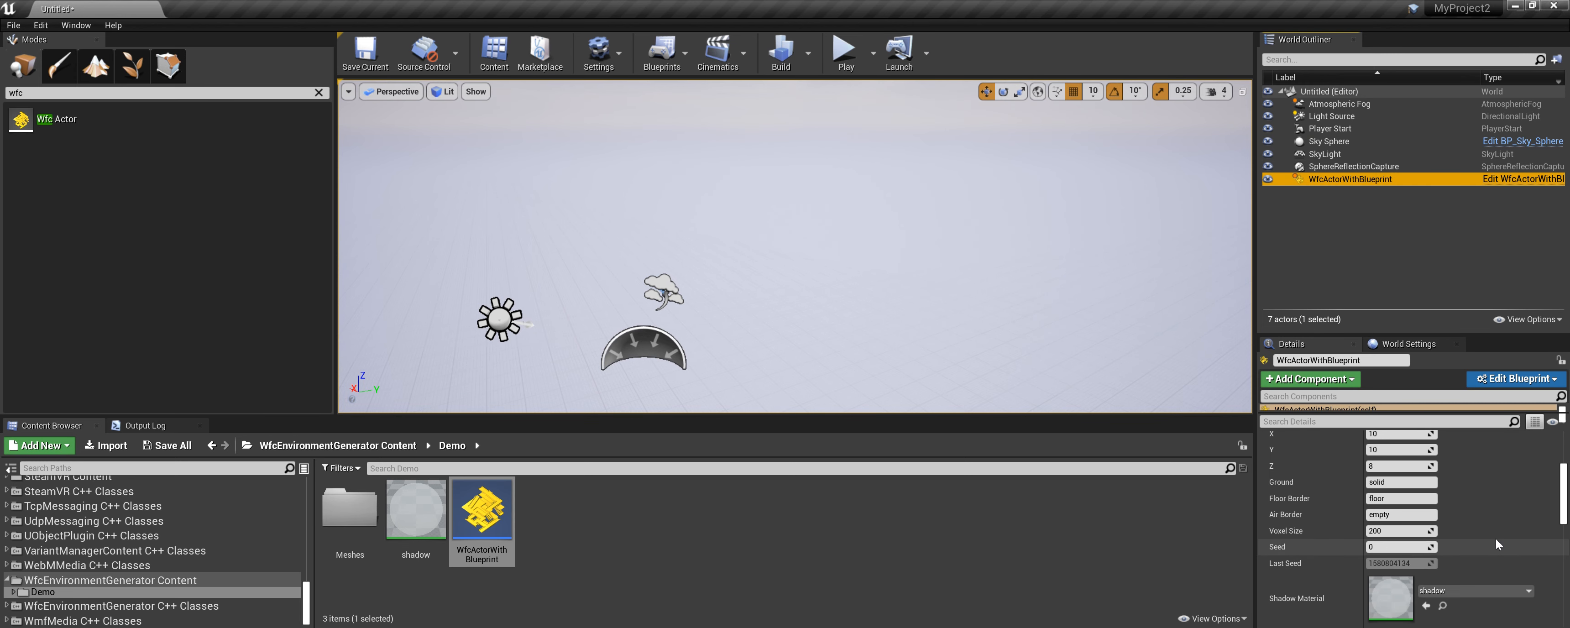
scroll(1519, 539, down, 2)
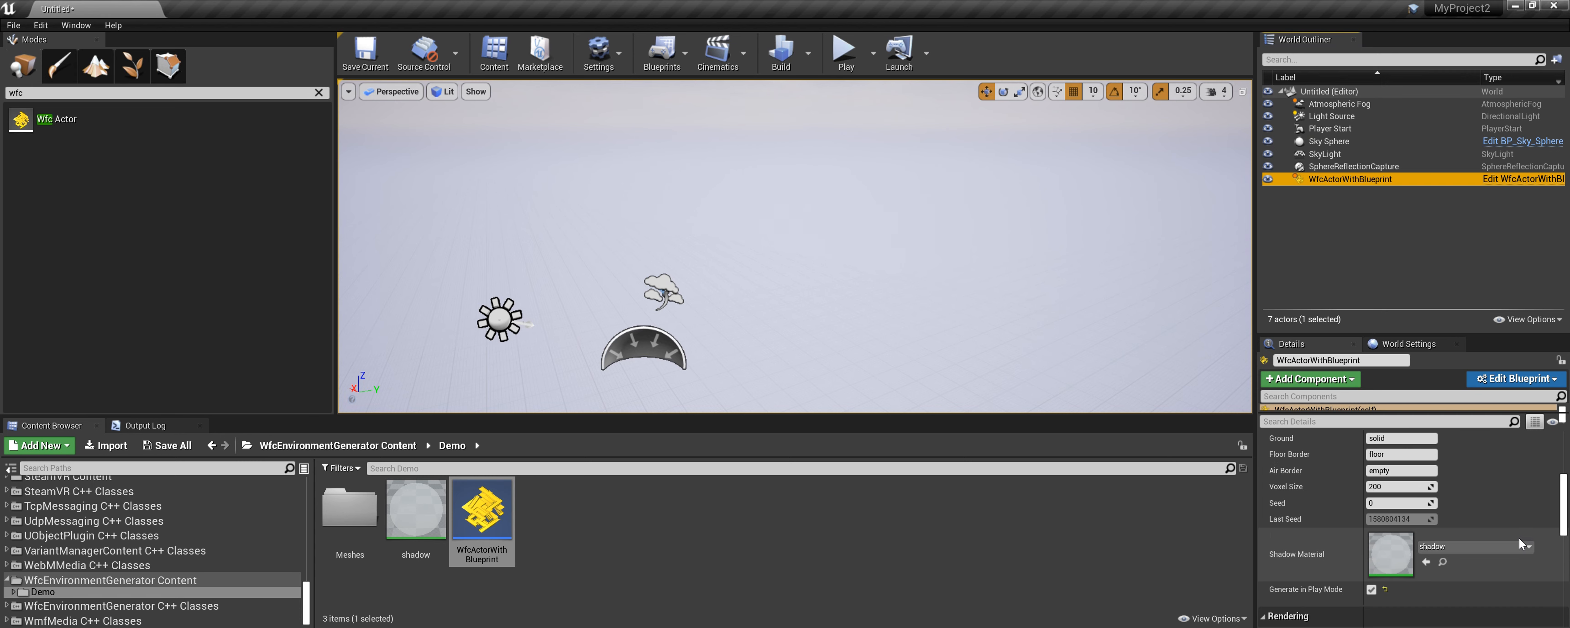
click(1408, 521)
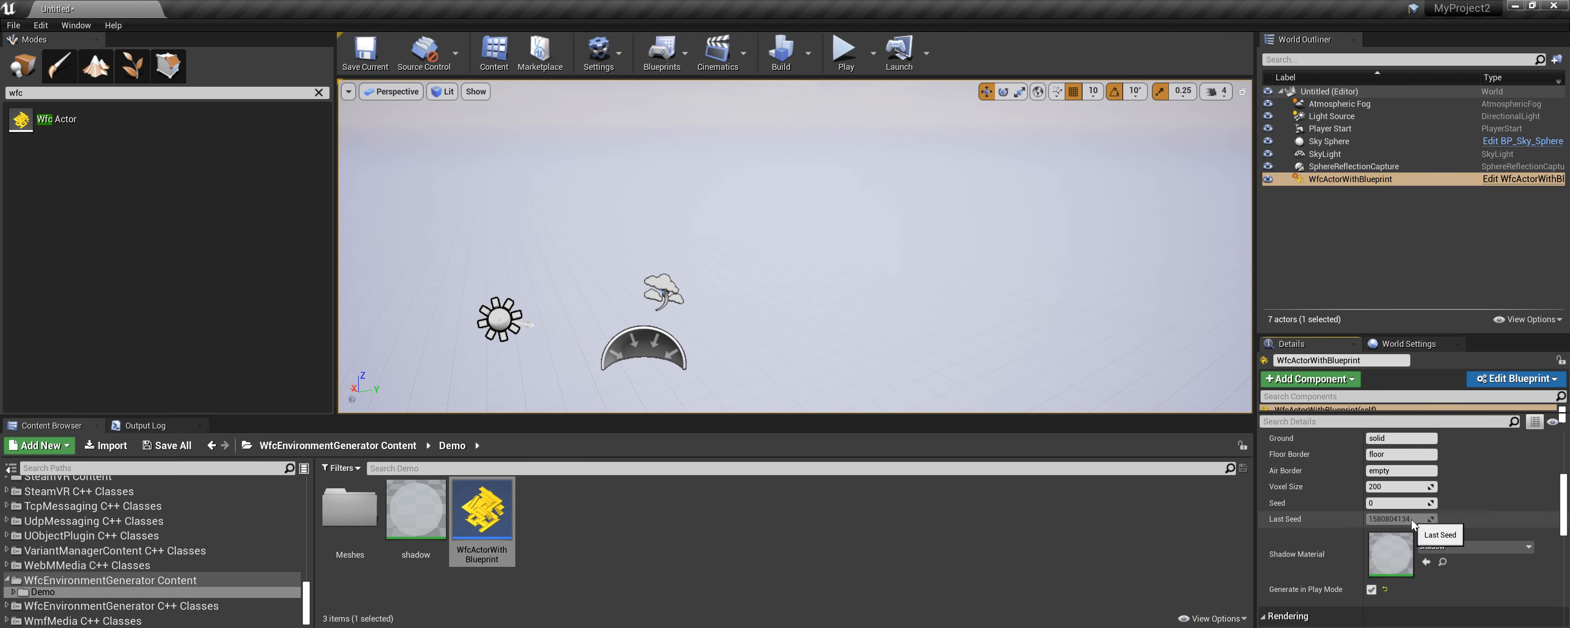
right_click(1411, 519)
click(1442, 526)
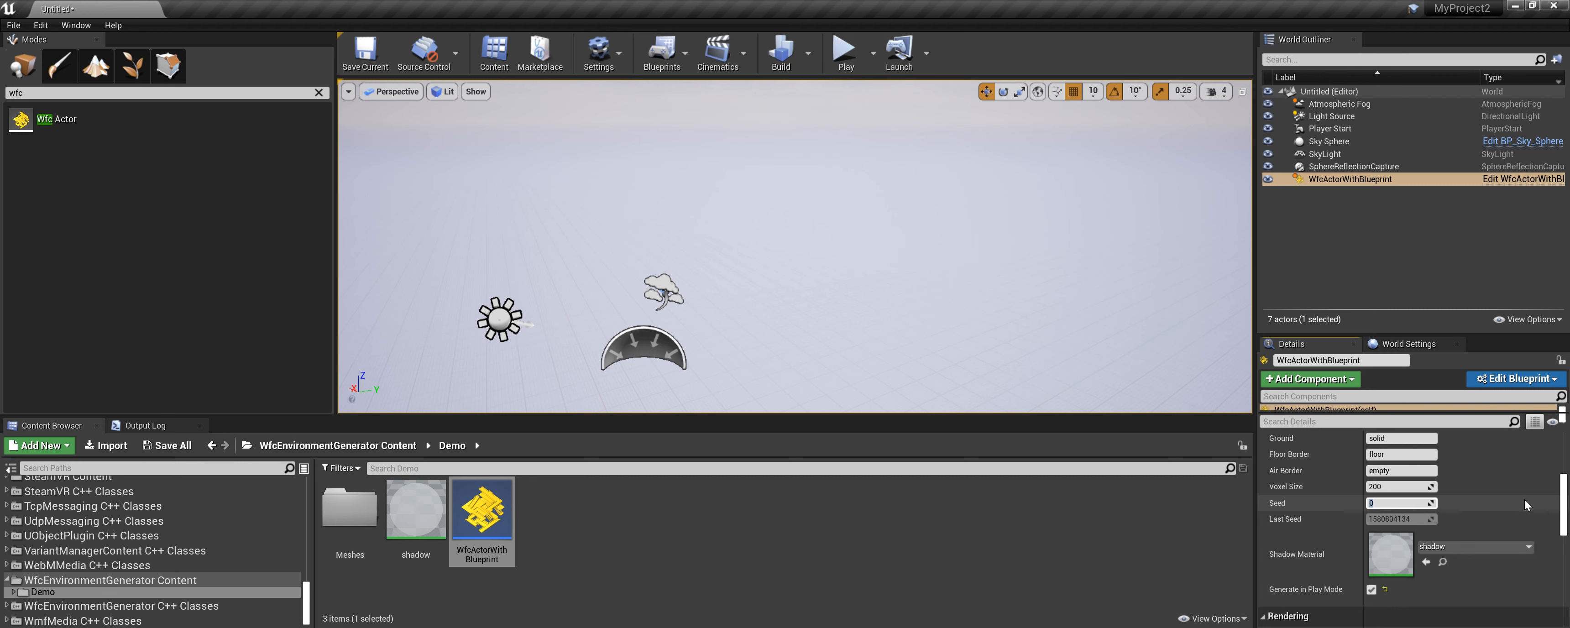
key(ctrl+v)
Generate the environment in the editor using the pasted seed.
scroll(1530, 501, up, 3)
click(1354, 464)
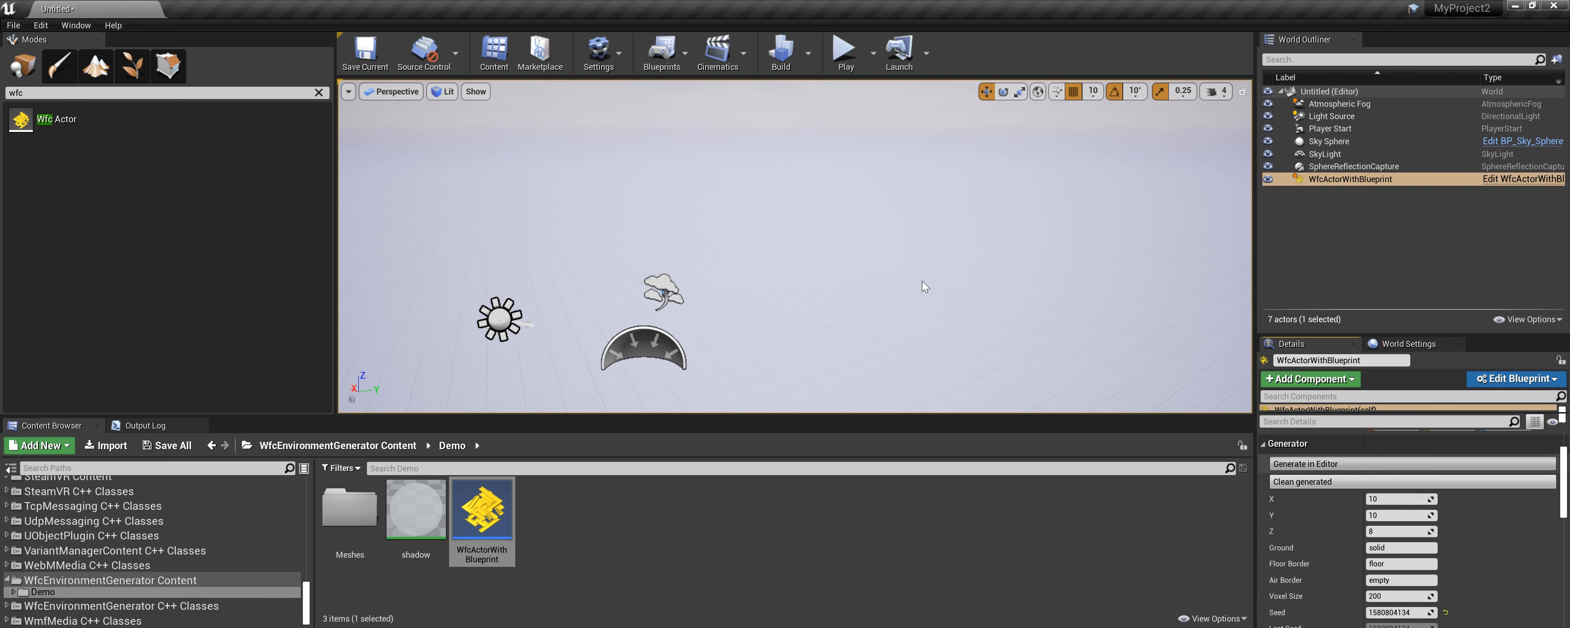
scroll(701, 274, down, 2)
scroll(729, 268, down, 5)
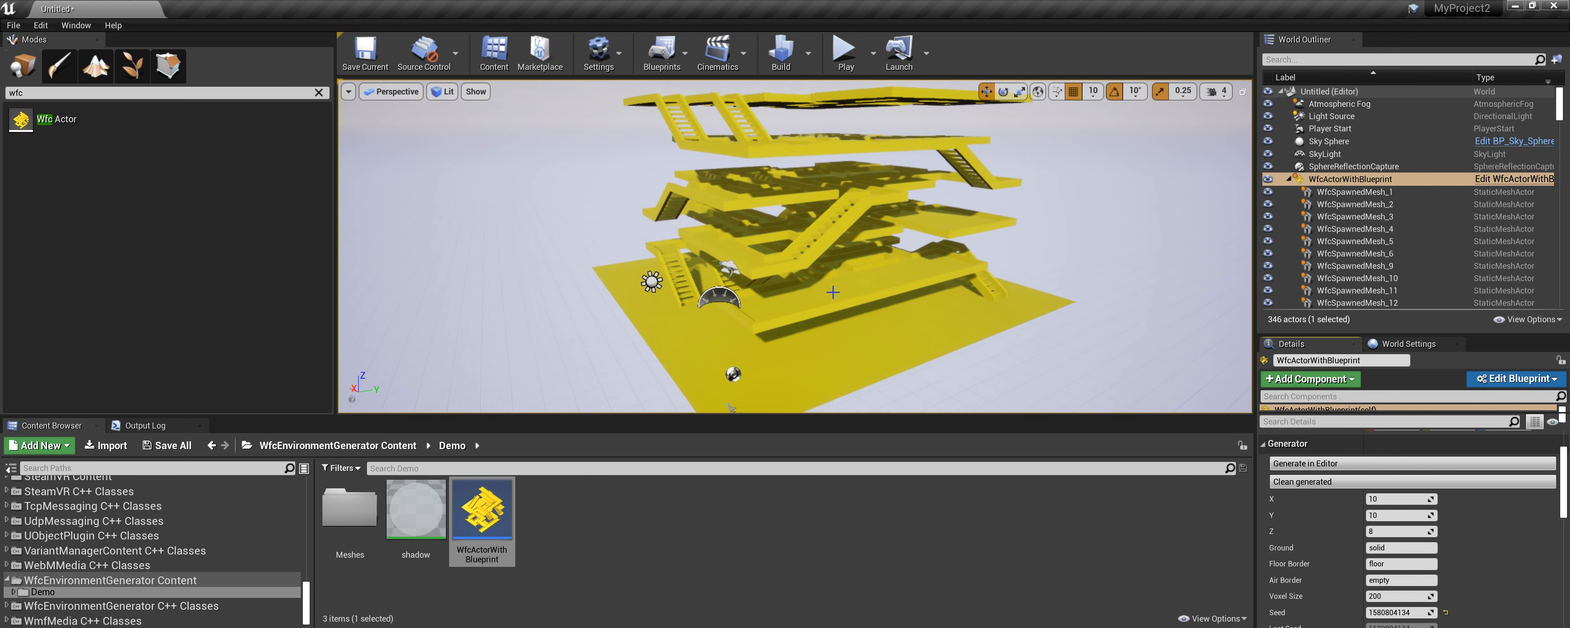
Regenerate the environment in the editor with the same seed.
right_drag(729, 268, 707, 287)
scroll(1479, 546, down, 2)
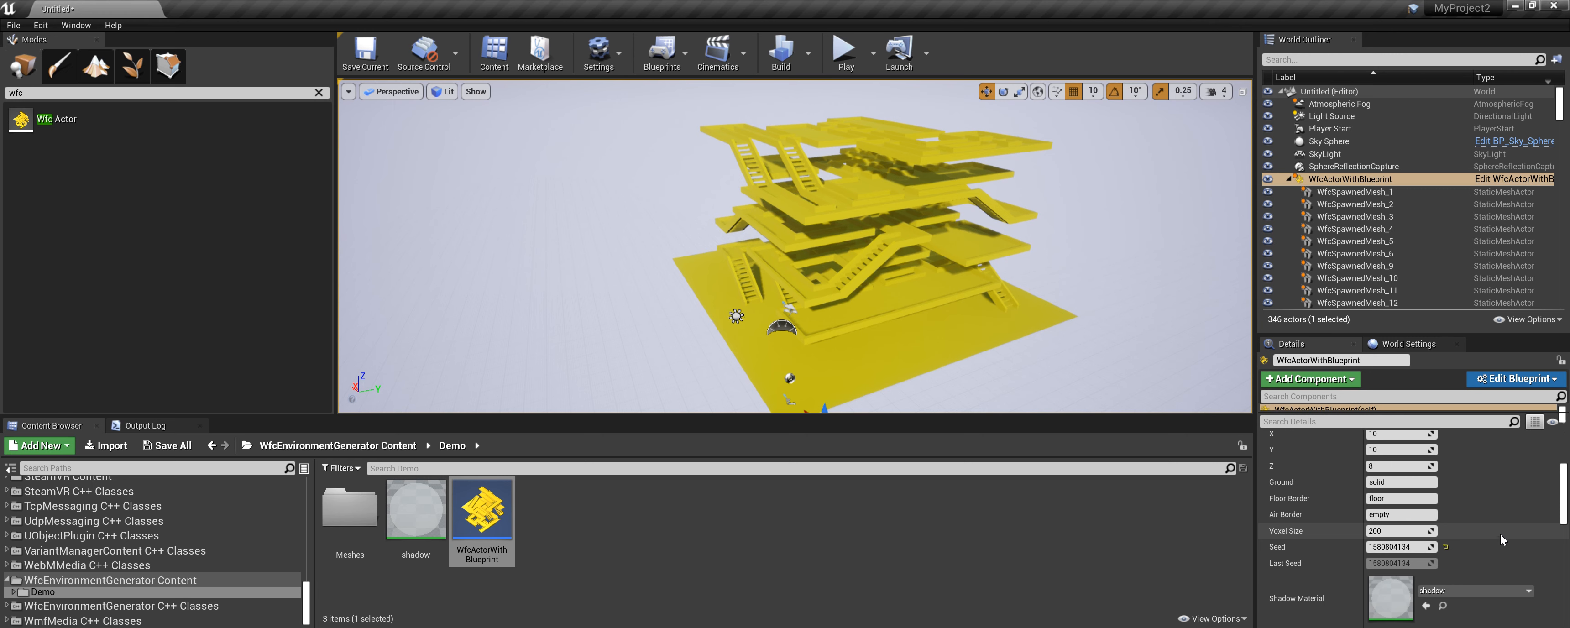
scroll(1503, 532, up, 4)
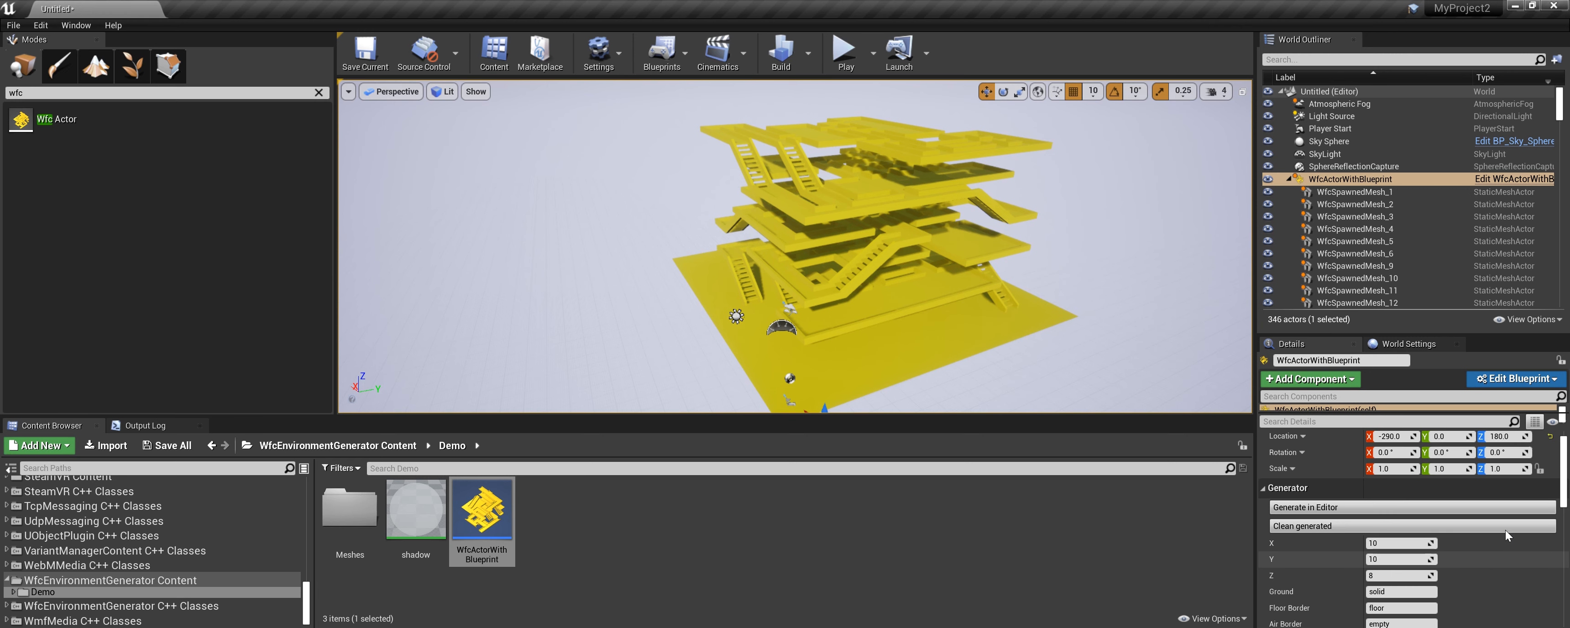
click(1334, 508)
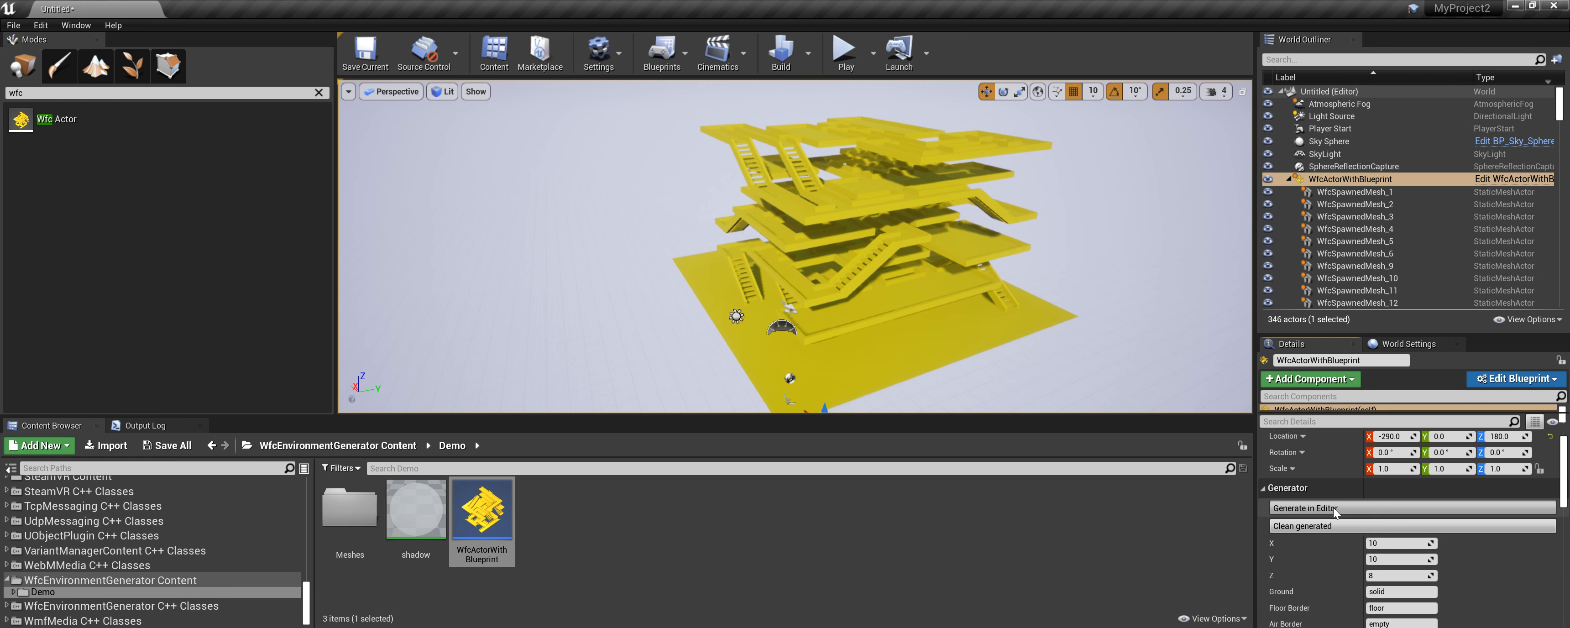
Turn off Generate in Play Mode on the WFC actor.
scroll(874, 277, down, 2)
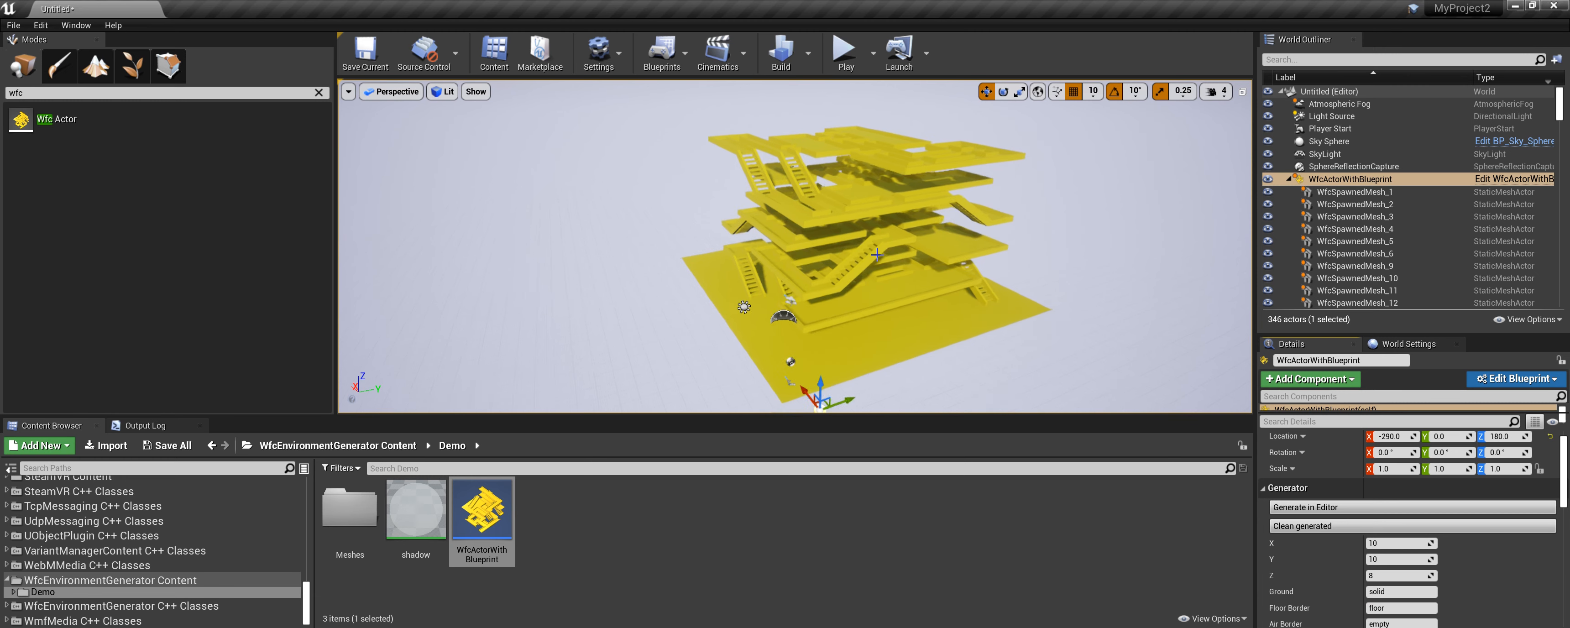
scroll(874, 276, up, 1)
right_drag(874, 276, 847, 279)
scroll(1504, 561, down, 5)
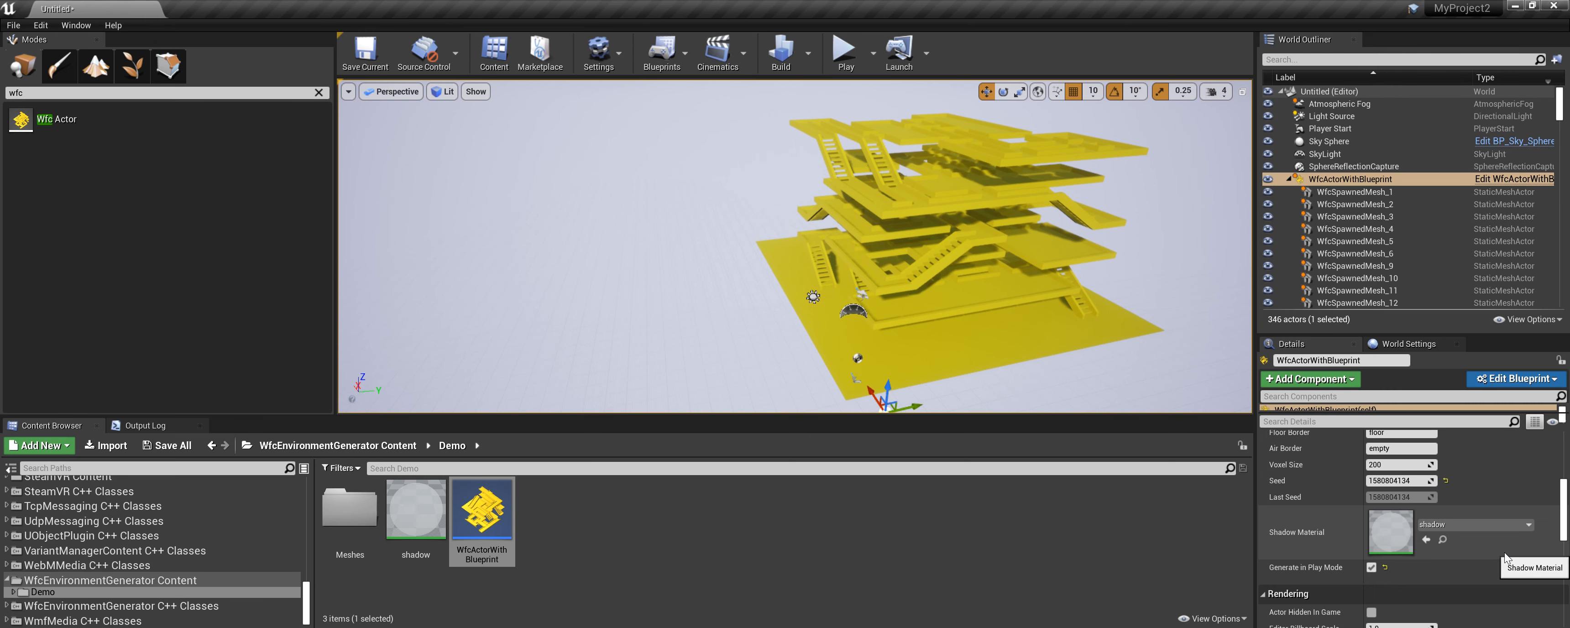
click(1374, 570)
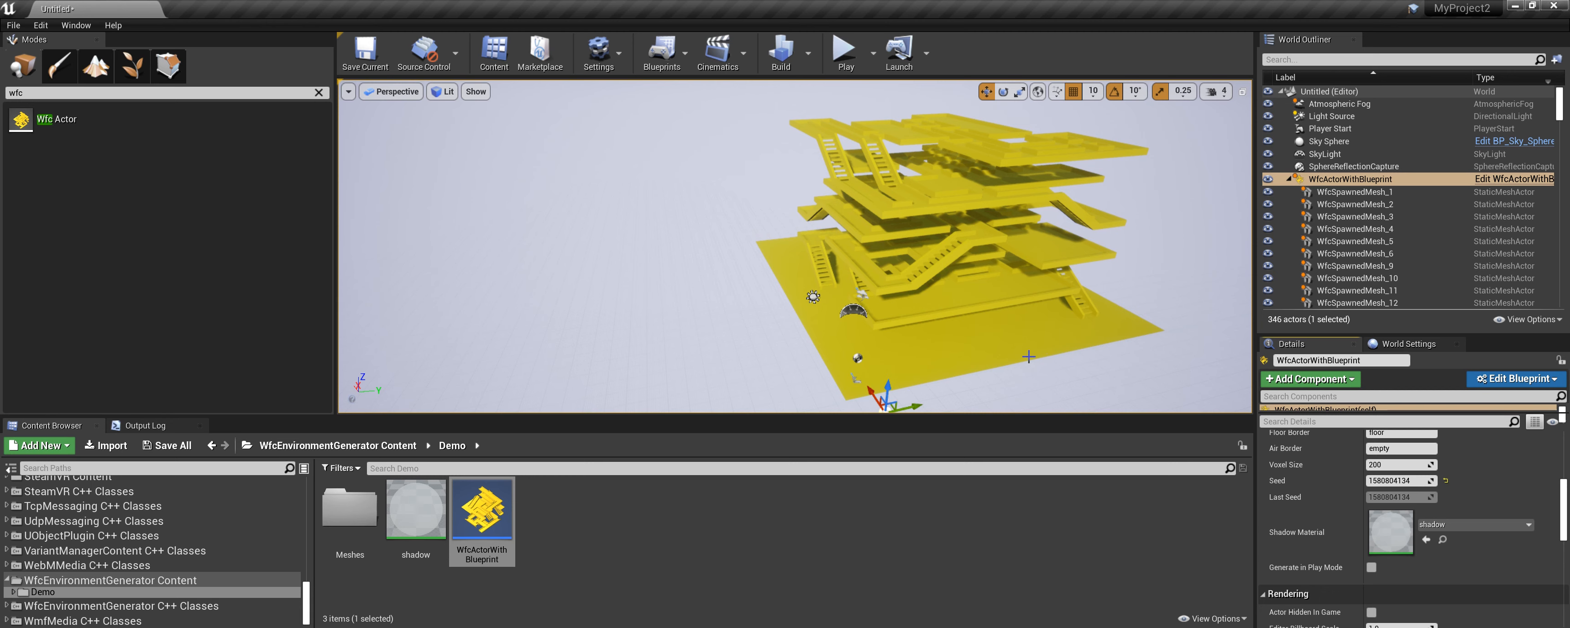
Clean the generated meshes and delete the WfcActorWithBlueprint actor from the level.
click(1358, 179)
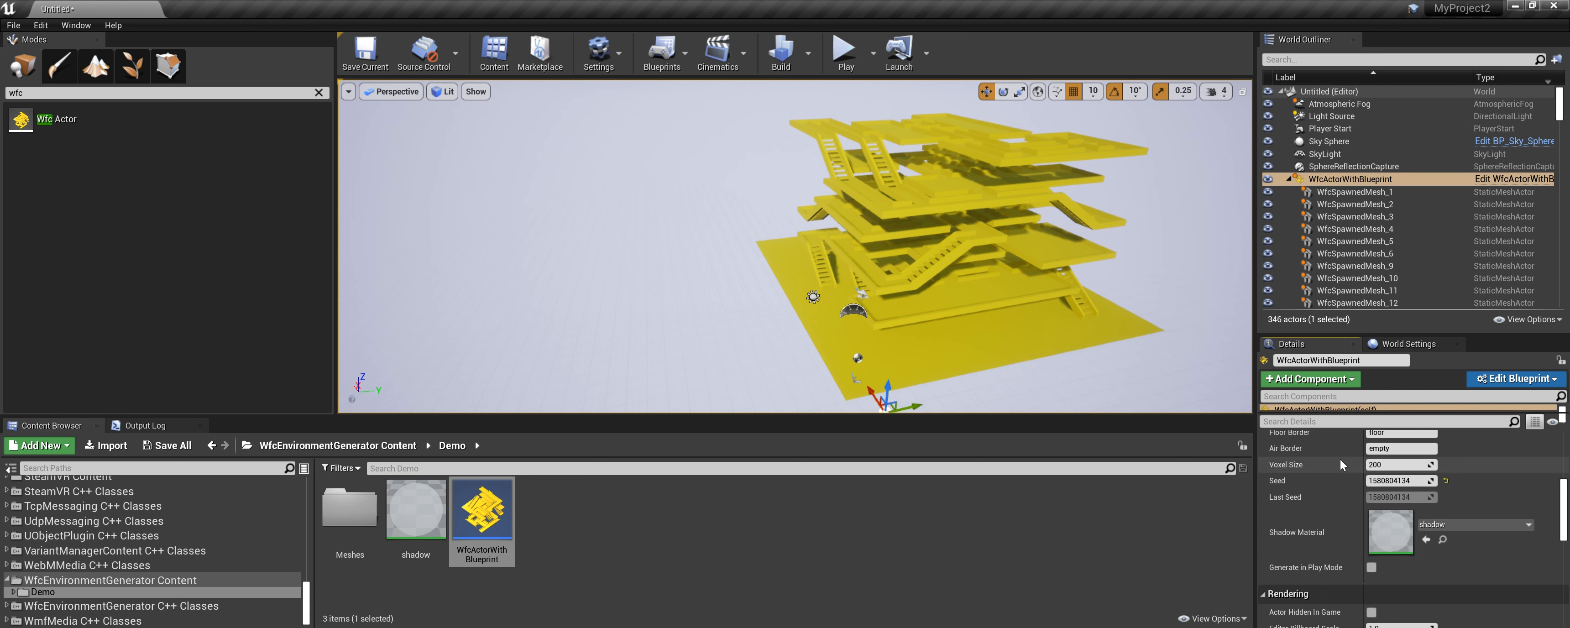
scroll(1365, 479, up, 4)
click(1343, 482)
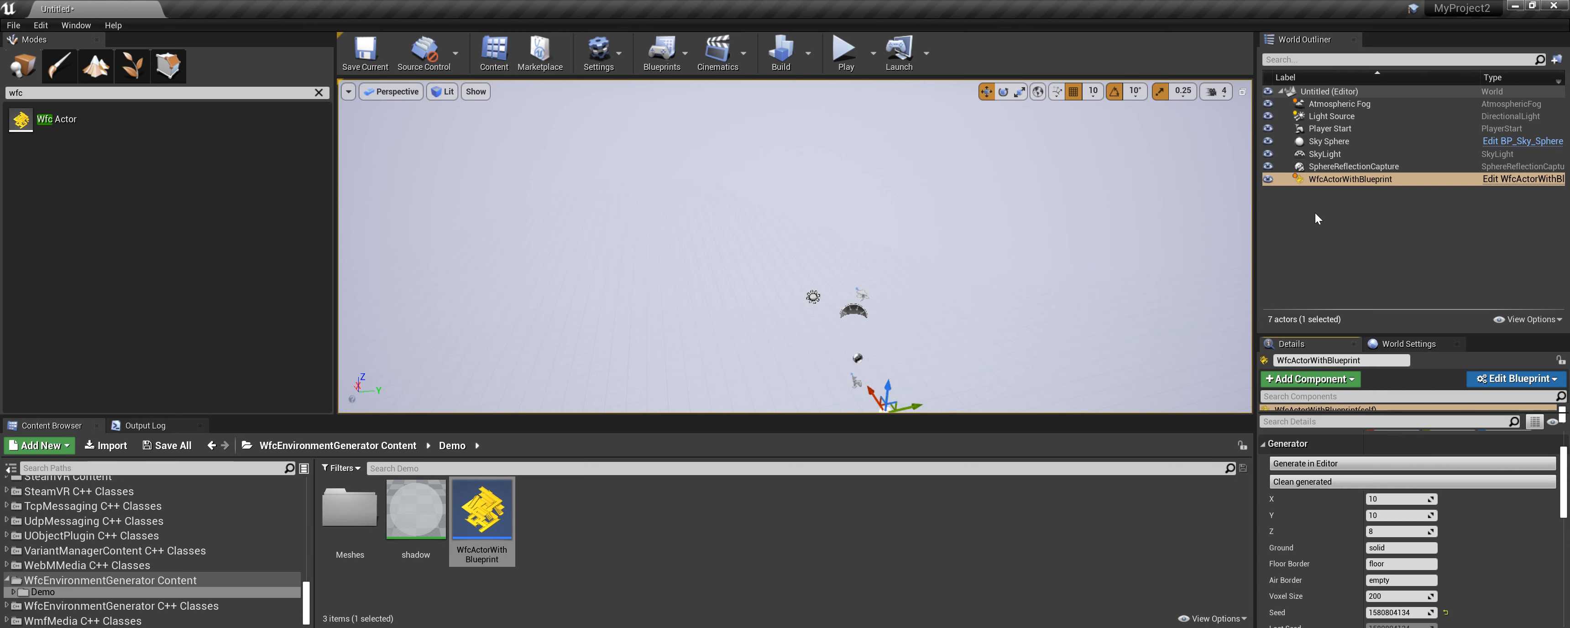
click(1339, 166)
click(1332, 179)
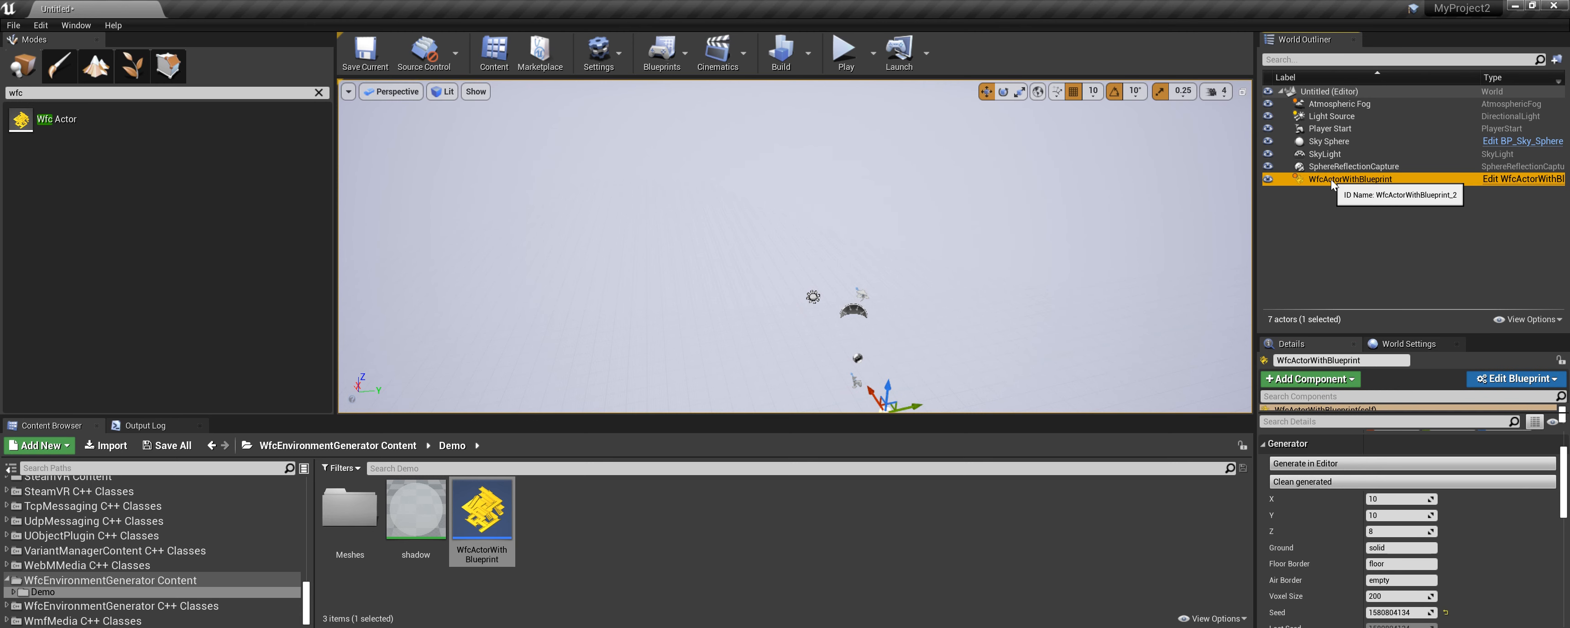
key(Delete)
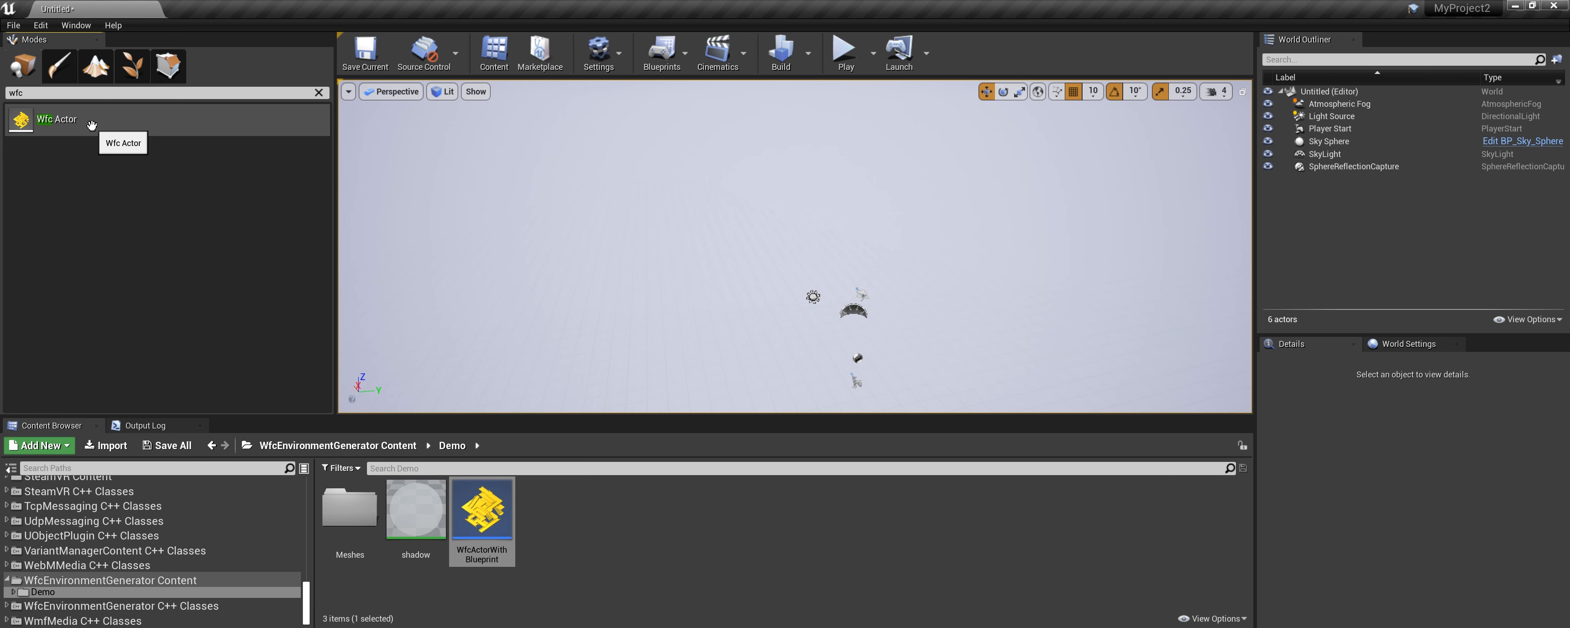
Place a new Wfc Actor in the level and convert it into a Blueprint named WfcActor1_Blueprint.
scroll(145, 541, up, 10)
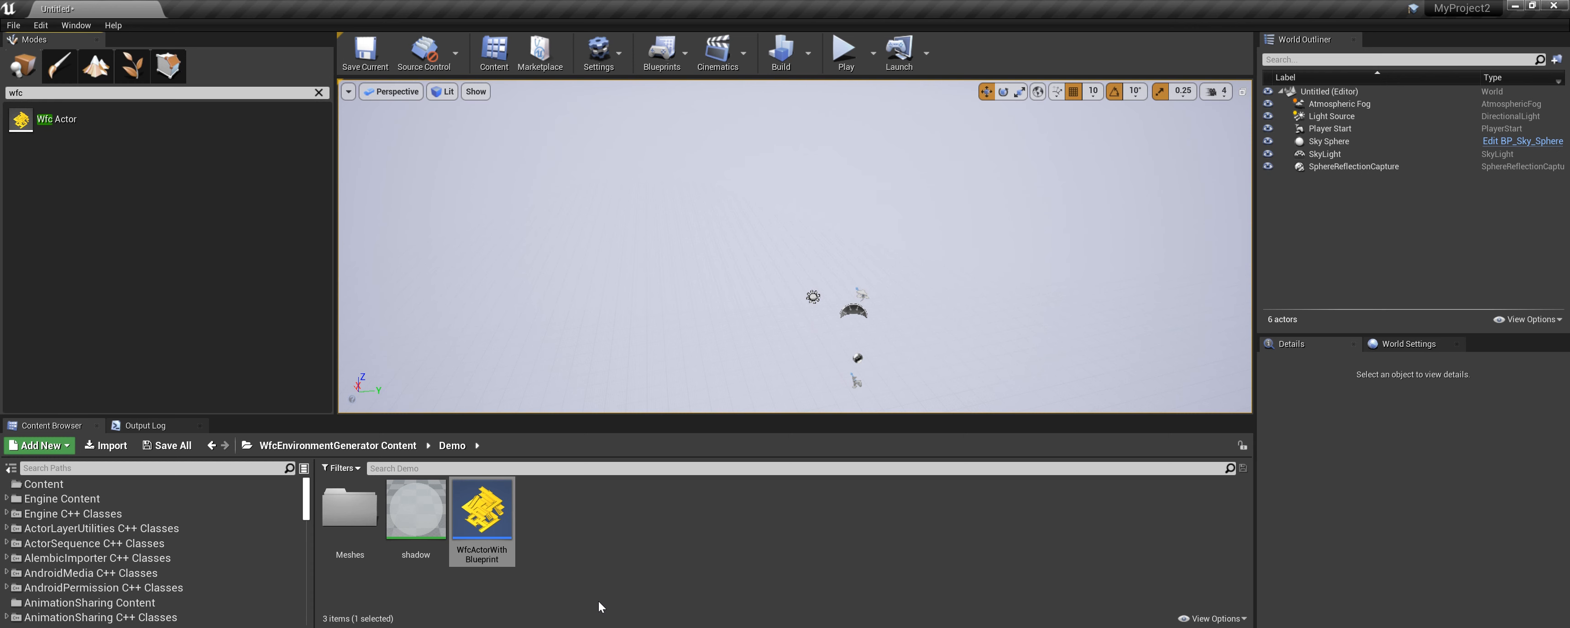
drag(55, 119, 799, 285)
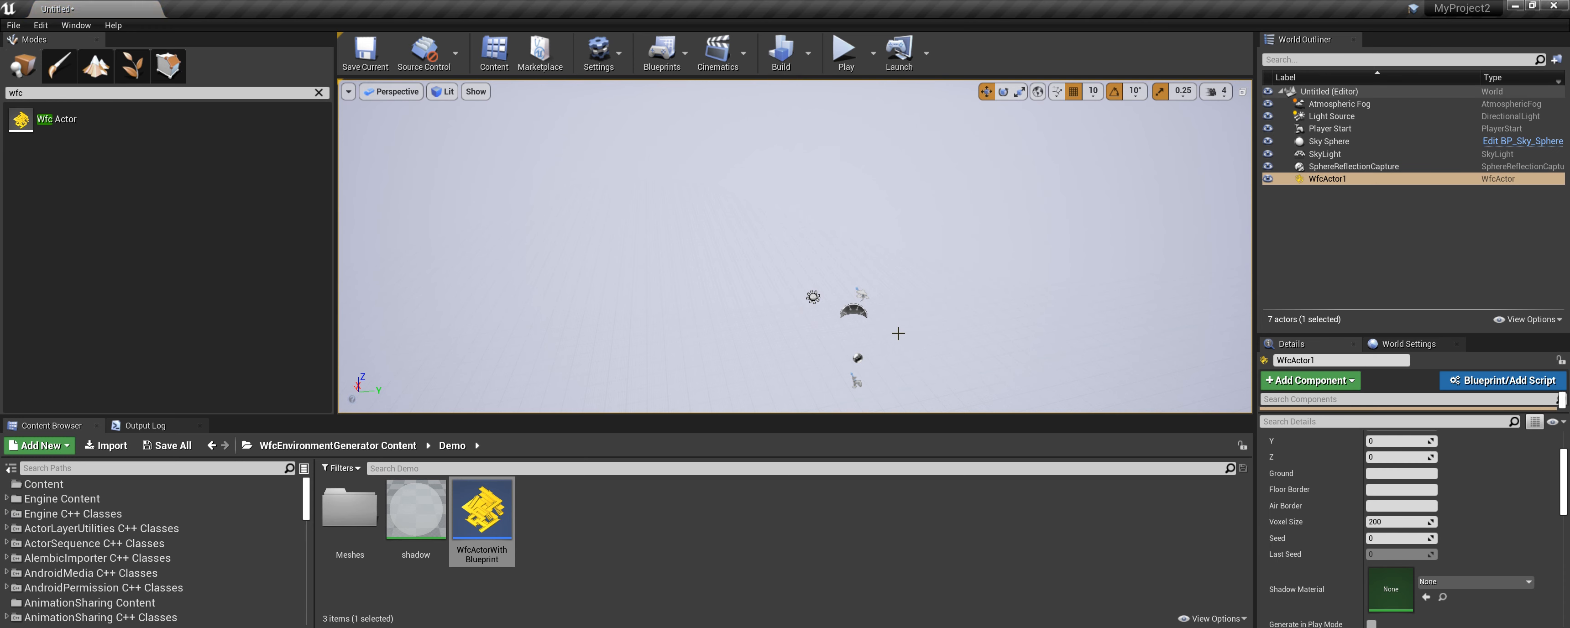
scroll(1537, 510, up, 3)
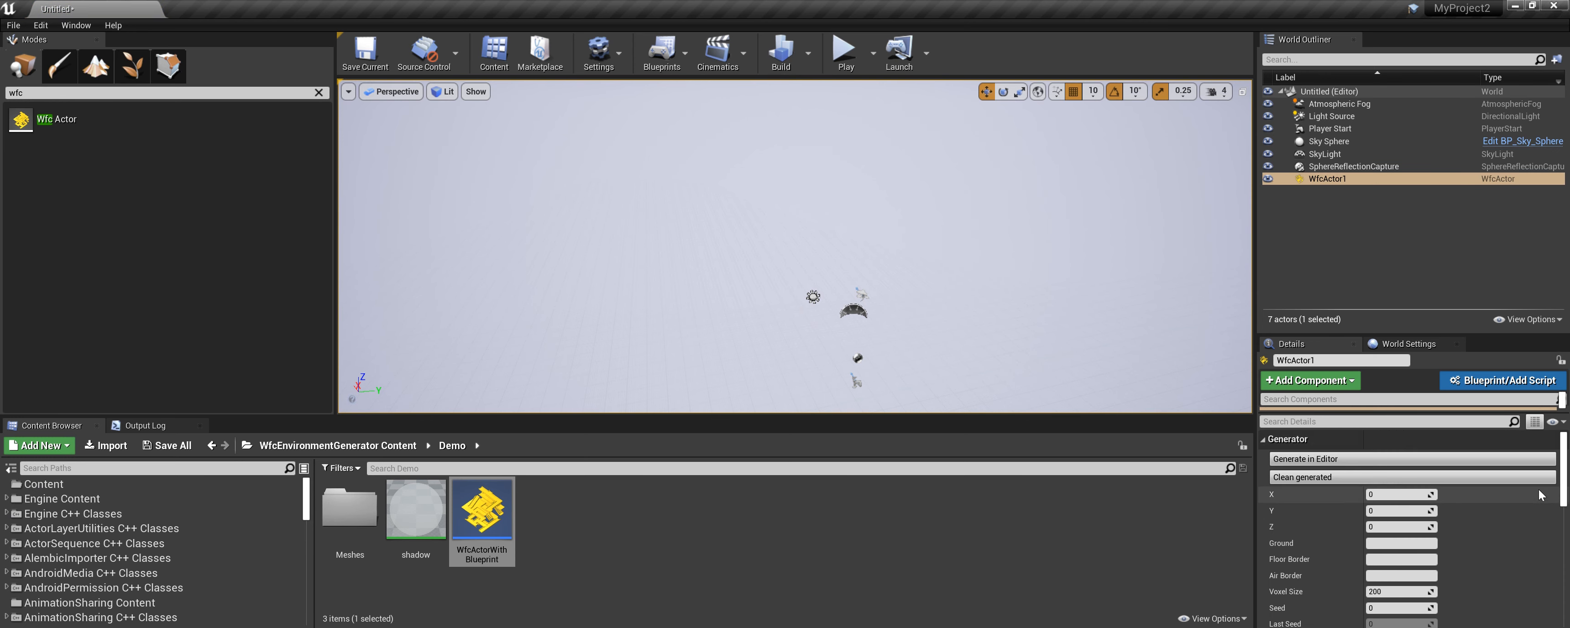
click(1504, 385)
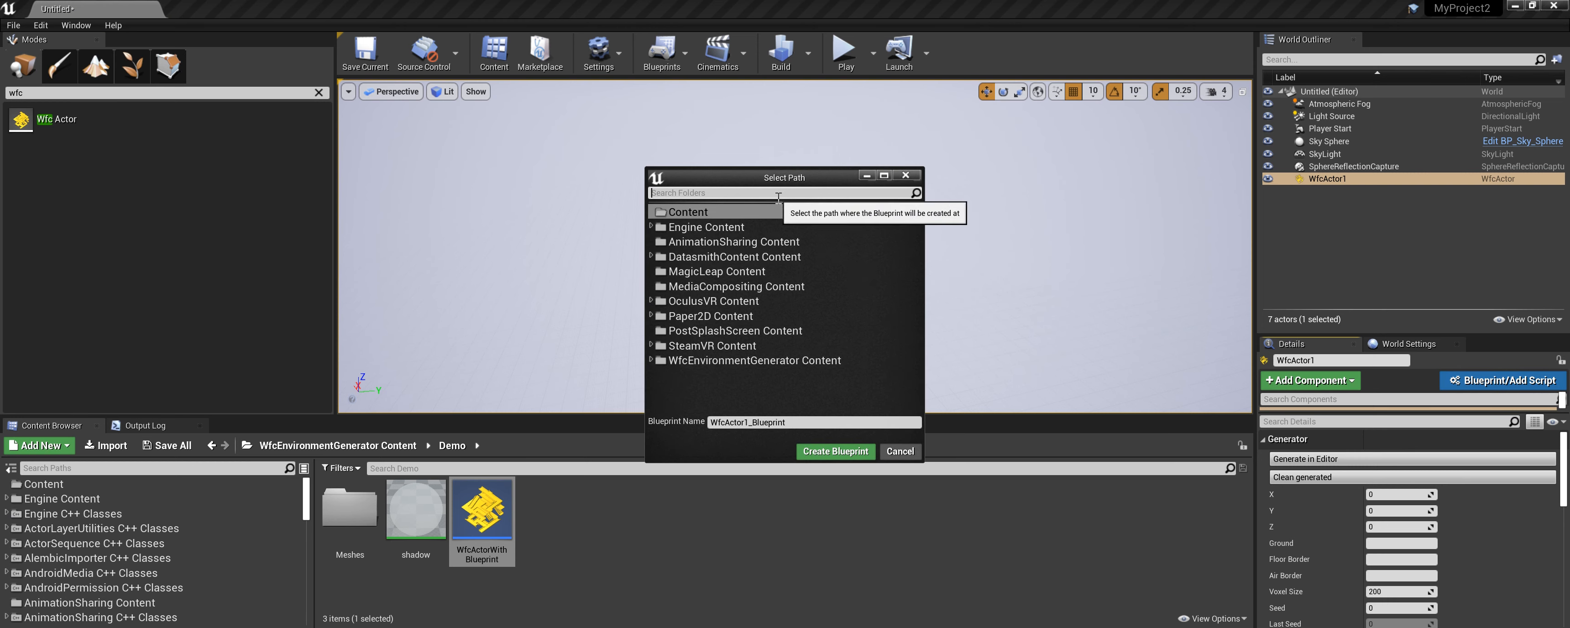
click(839, 453)
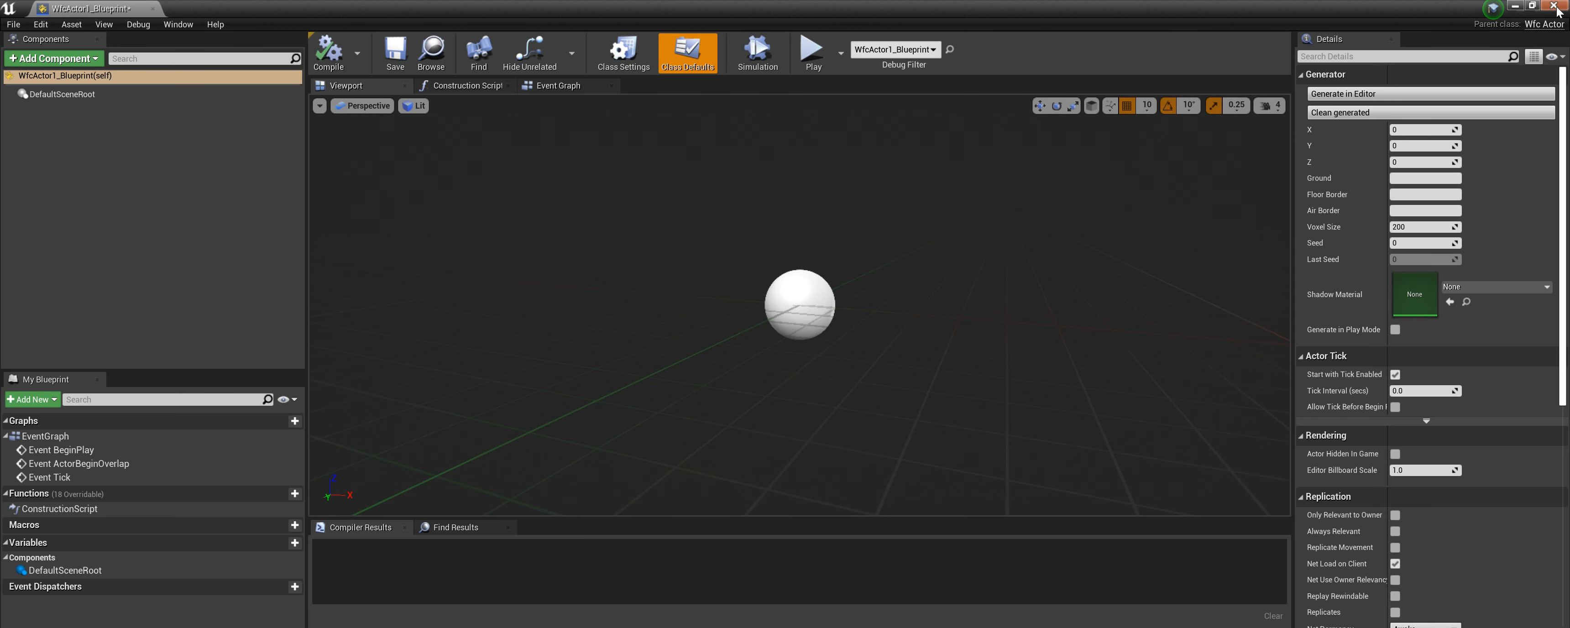
Set the blueprint's generator size to X 6, Y 6 and Z 5.
click(1533, 5)
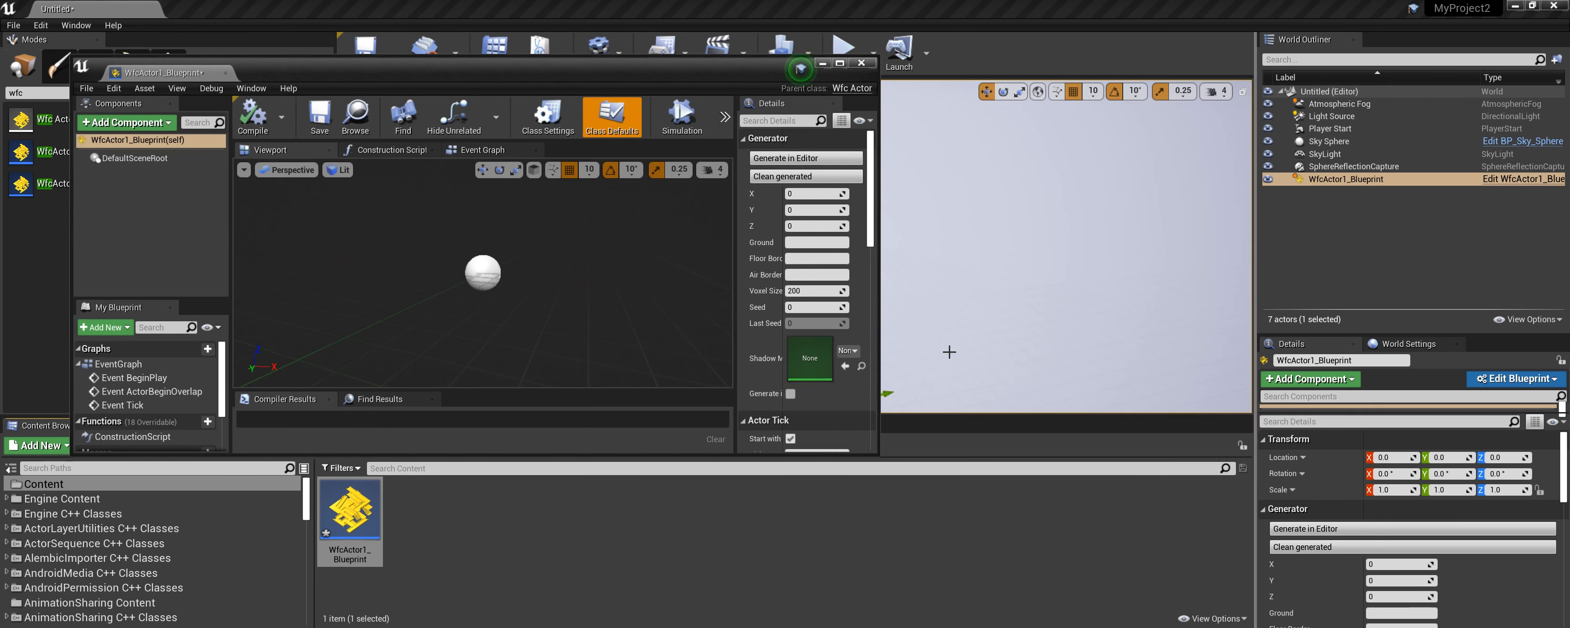
drag(848, 33, 1057, 20)
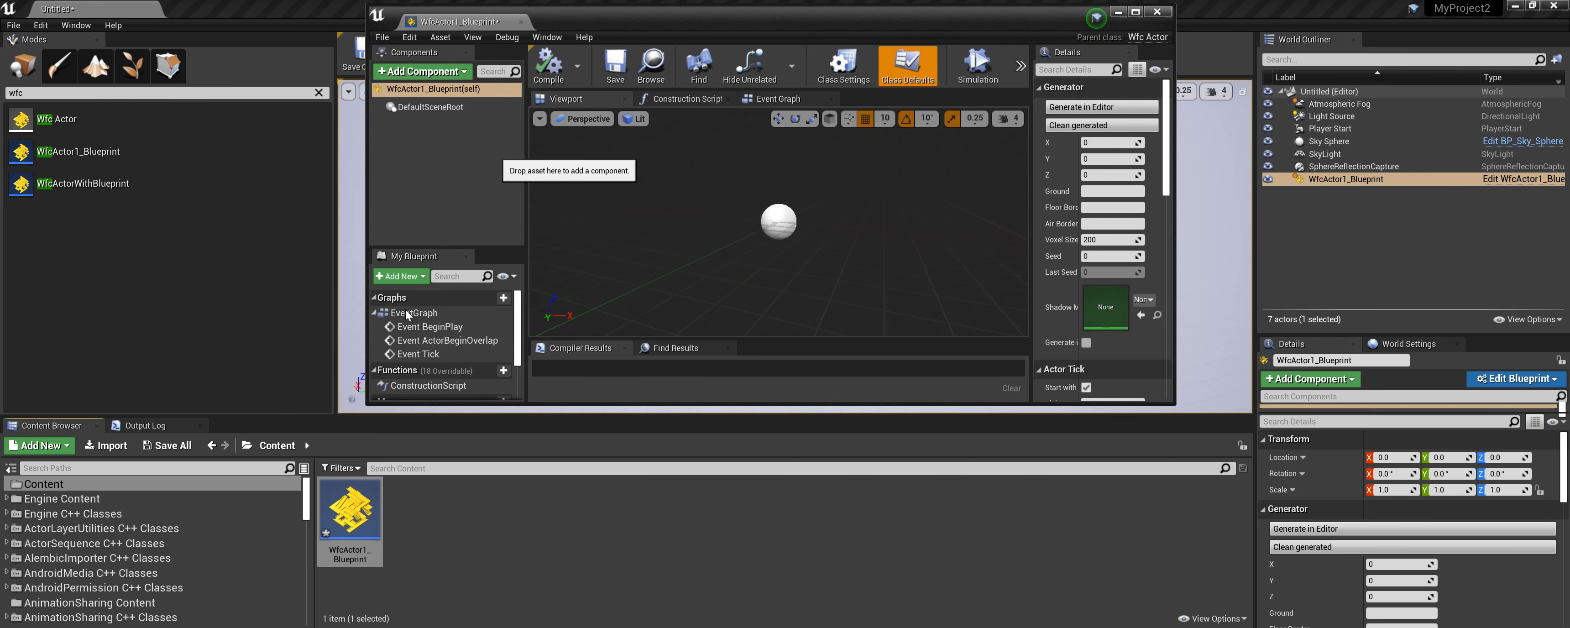
click(1088, 142)
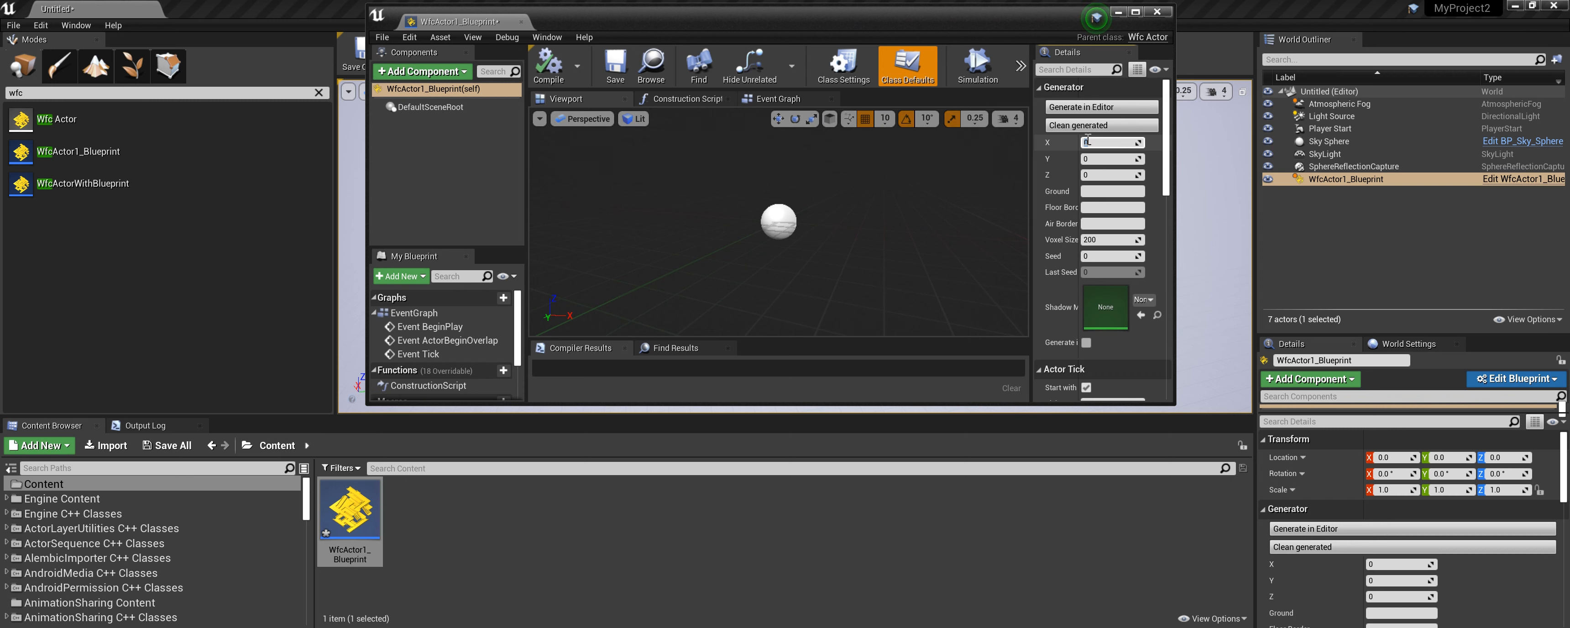
text(6)
key(Tab)
text(6)
key(Tab)
Assign the Demo folder's shadow material as the blueprint's Shadow Material.
scroll(259, 548, down, 5)
scroll(240, 542, down, 10)
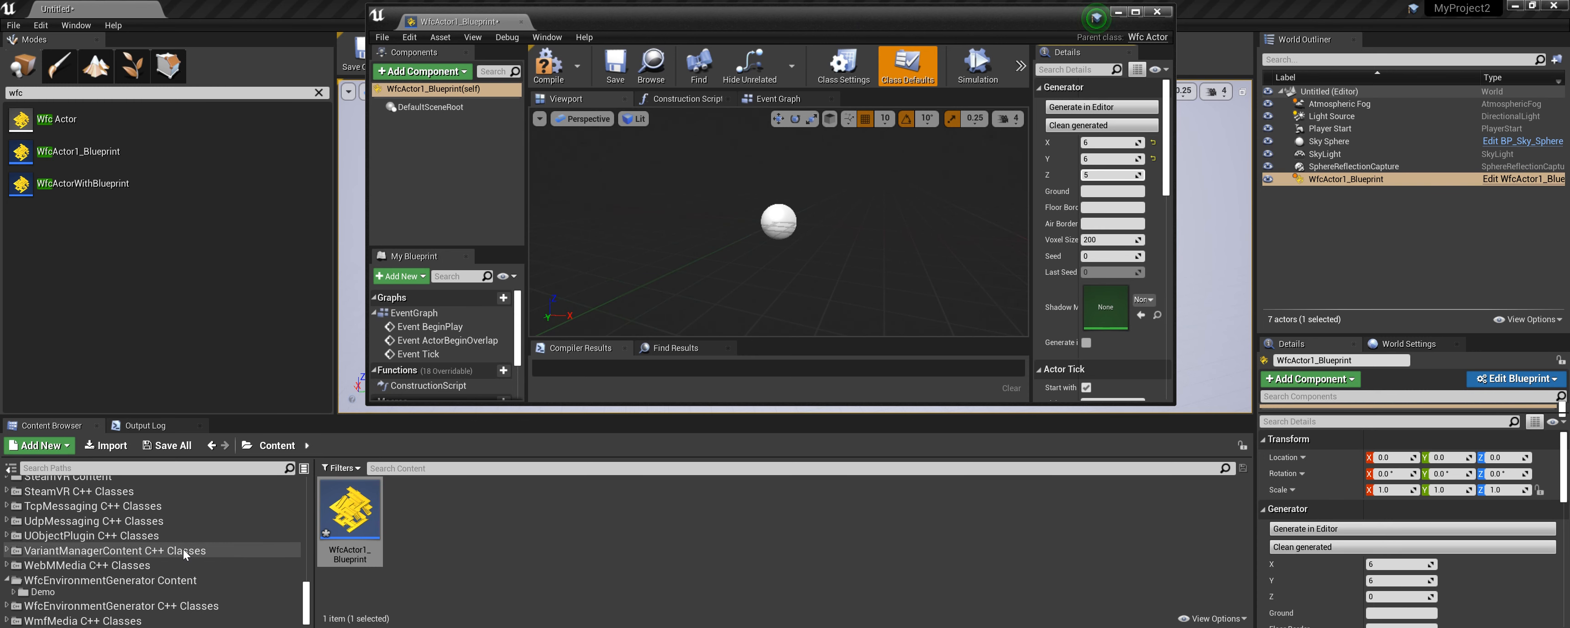
click(44, 591)
drag(442, 526, 1107, 308)
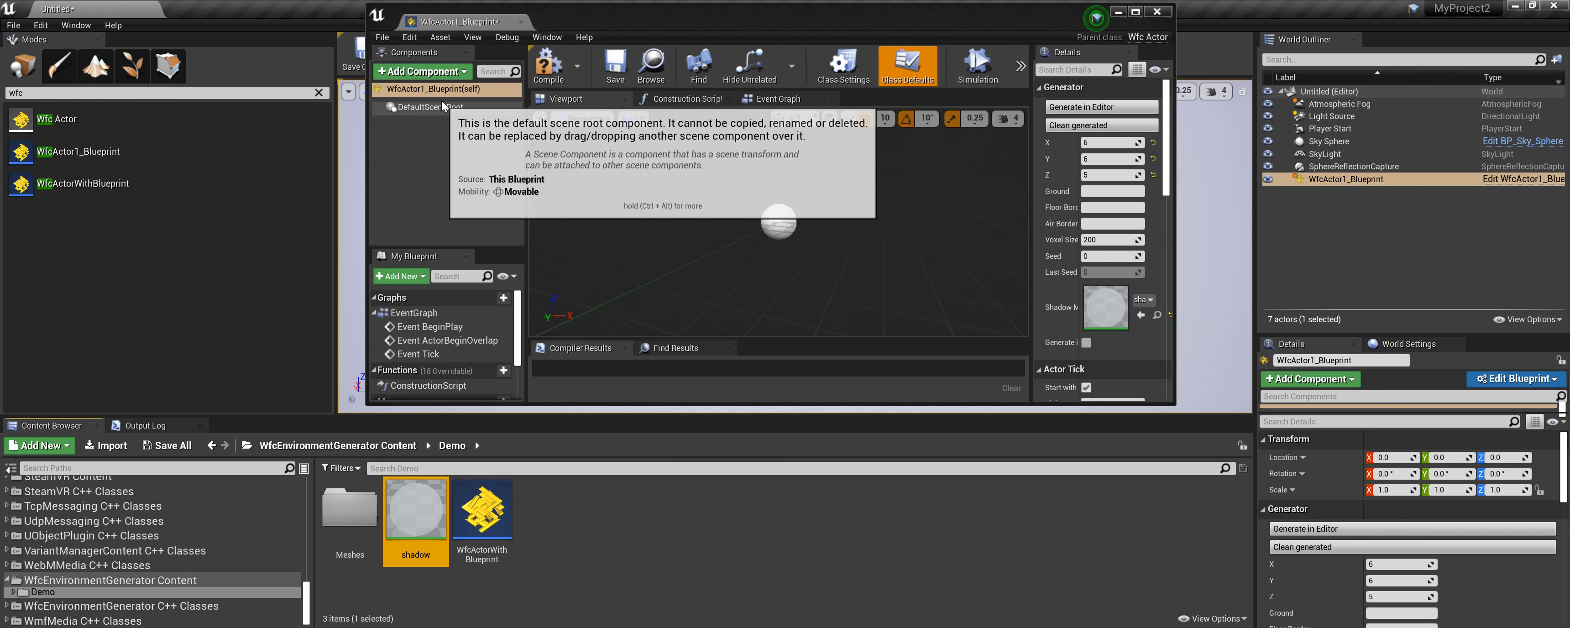
Add a Wfc Voxel component to the blueprint and name it air.
click(446, 74)
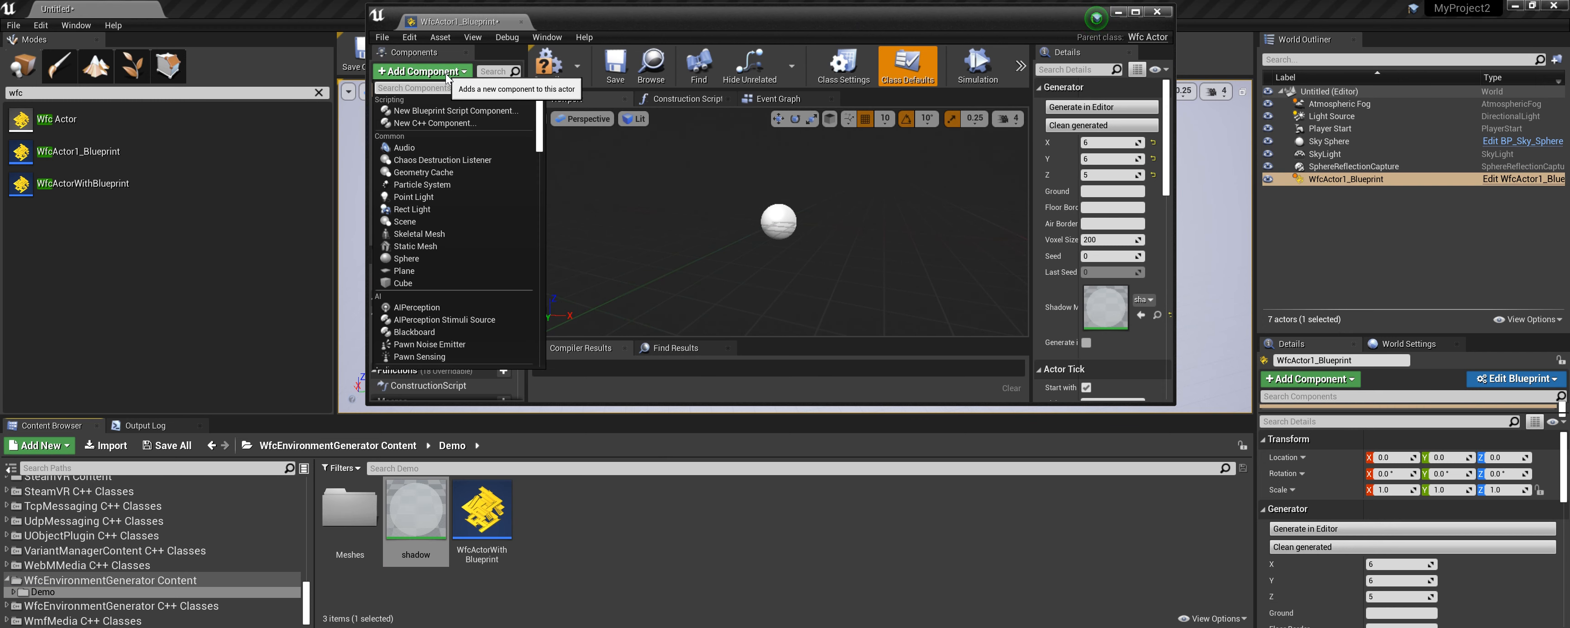
click(446, 75)
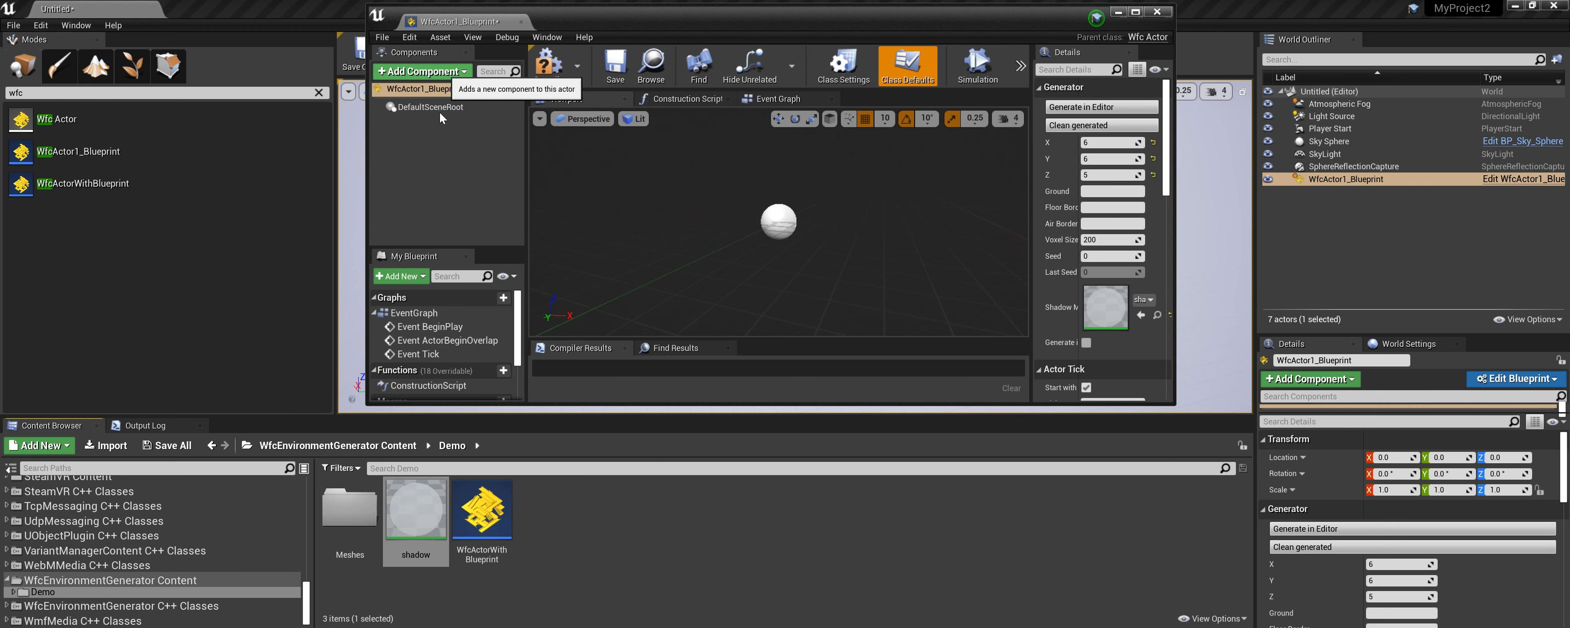
click(443, 71)
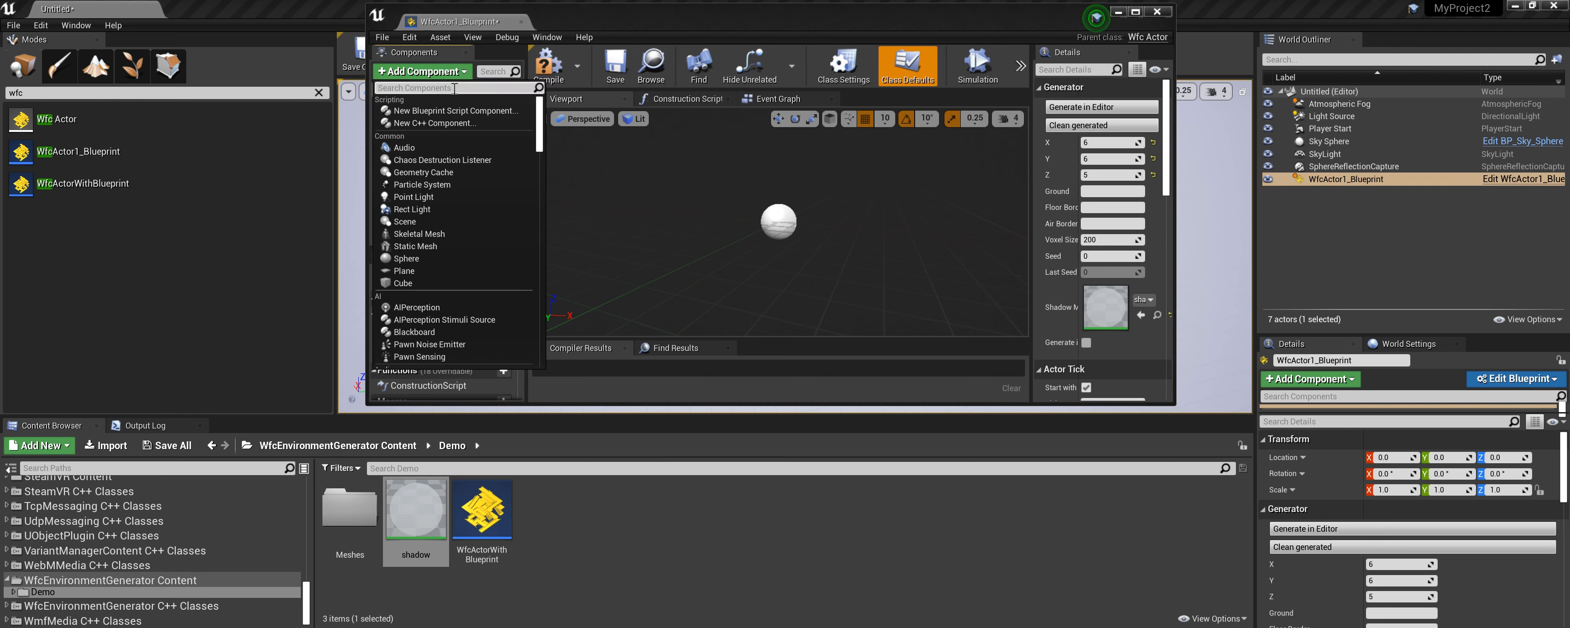
text(wfc)
click(446, 115)
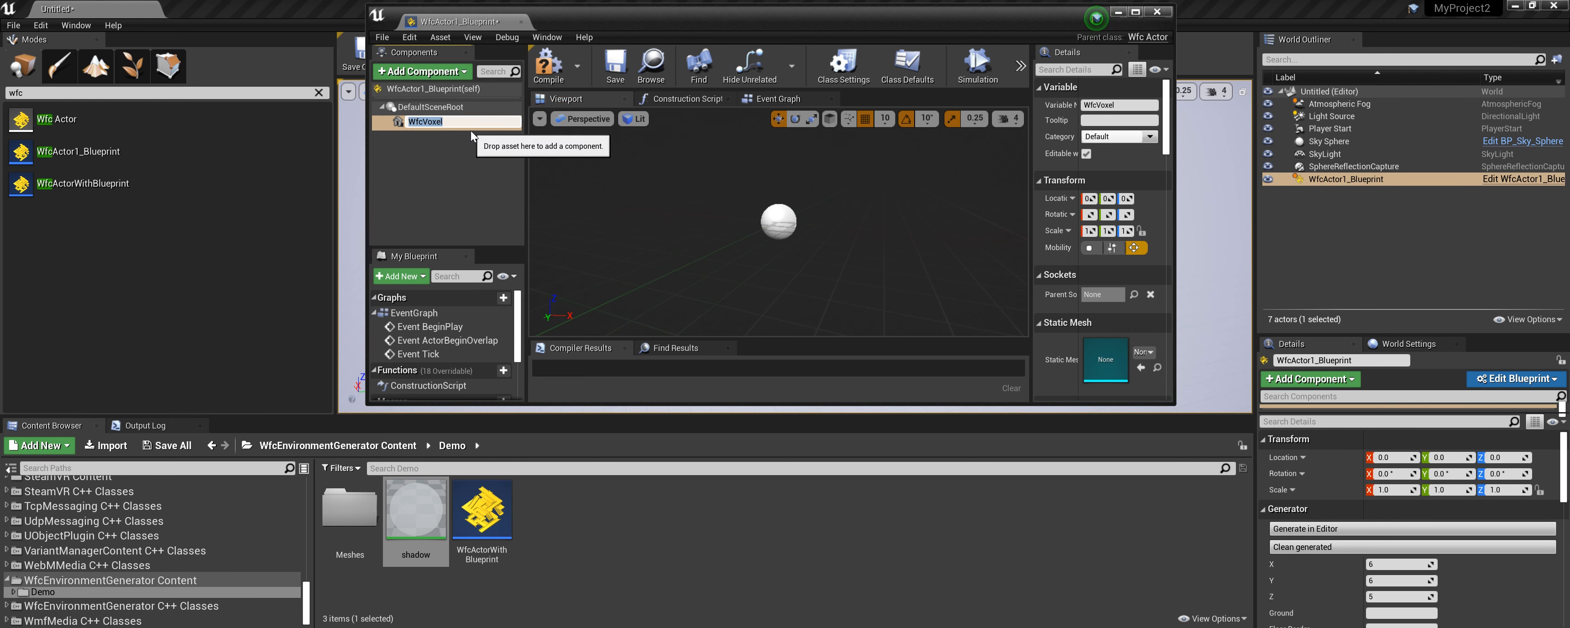
text(empty)
key(ctrl+a)
key(BackSpace)
text(air)
key(Return)
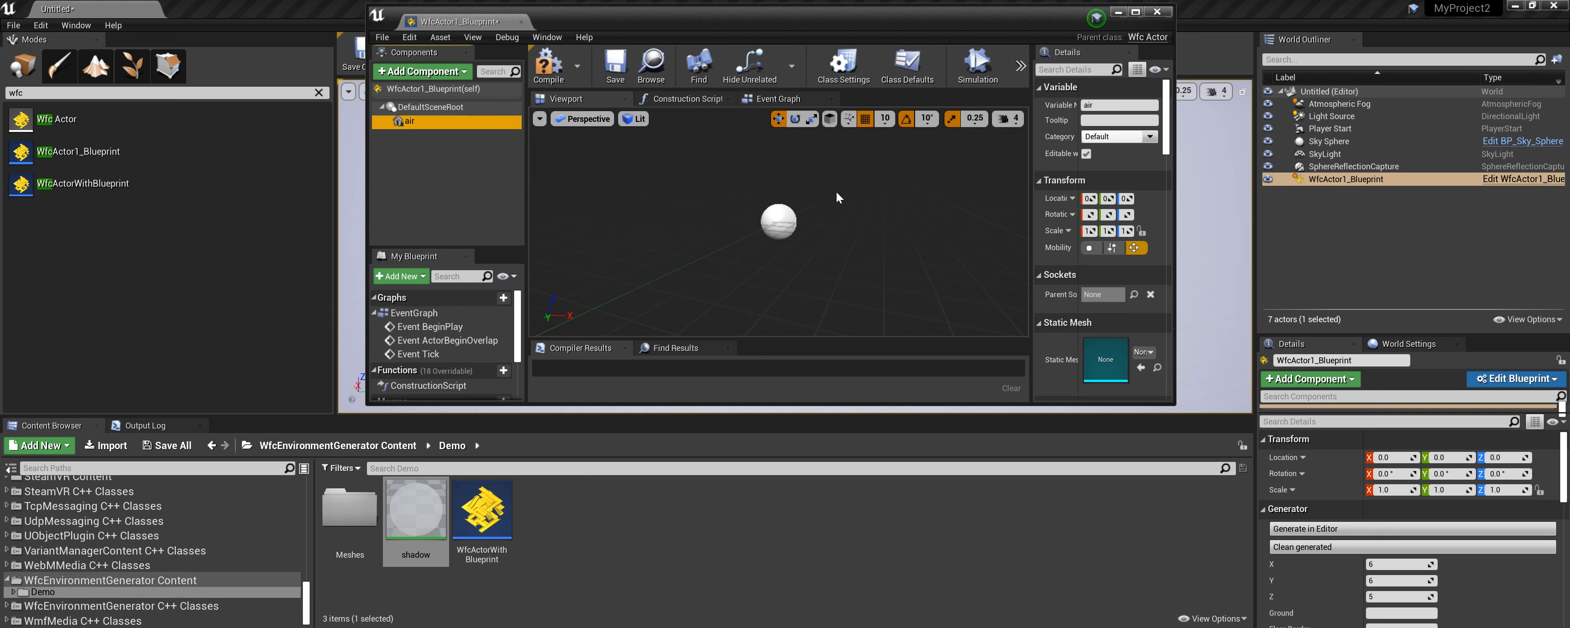
Set the air voxel's Weight to 1.
scroll(837, 191, down, 6)
scroll(1137, 250, down, 5)
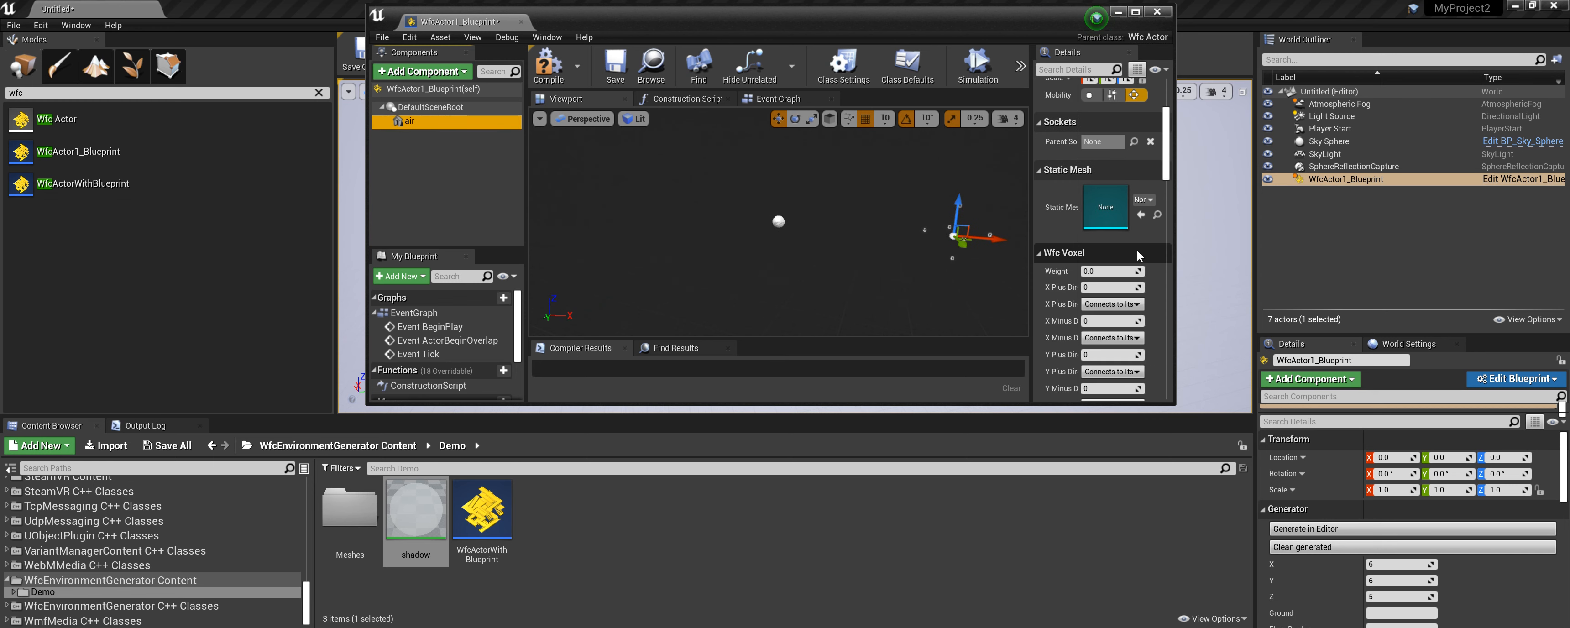
right_drag(896, 276, 969, 233)
click(1113, 269)
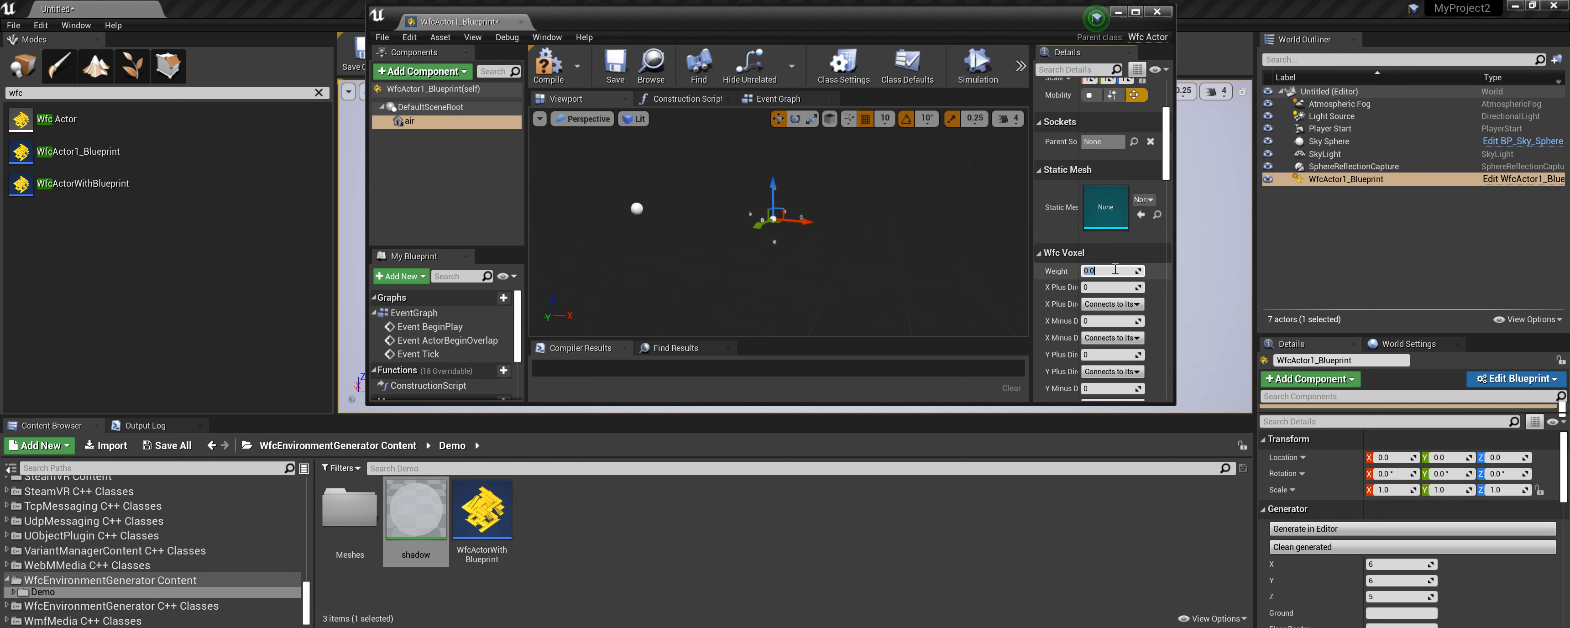
text(1)
key(Tab)
Add a second Wfc Voxel component named solid.
scroll(1154, 303, down, 3)
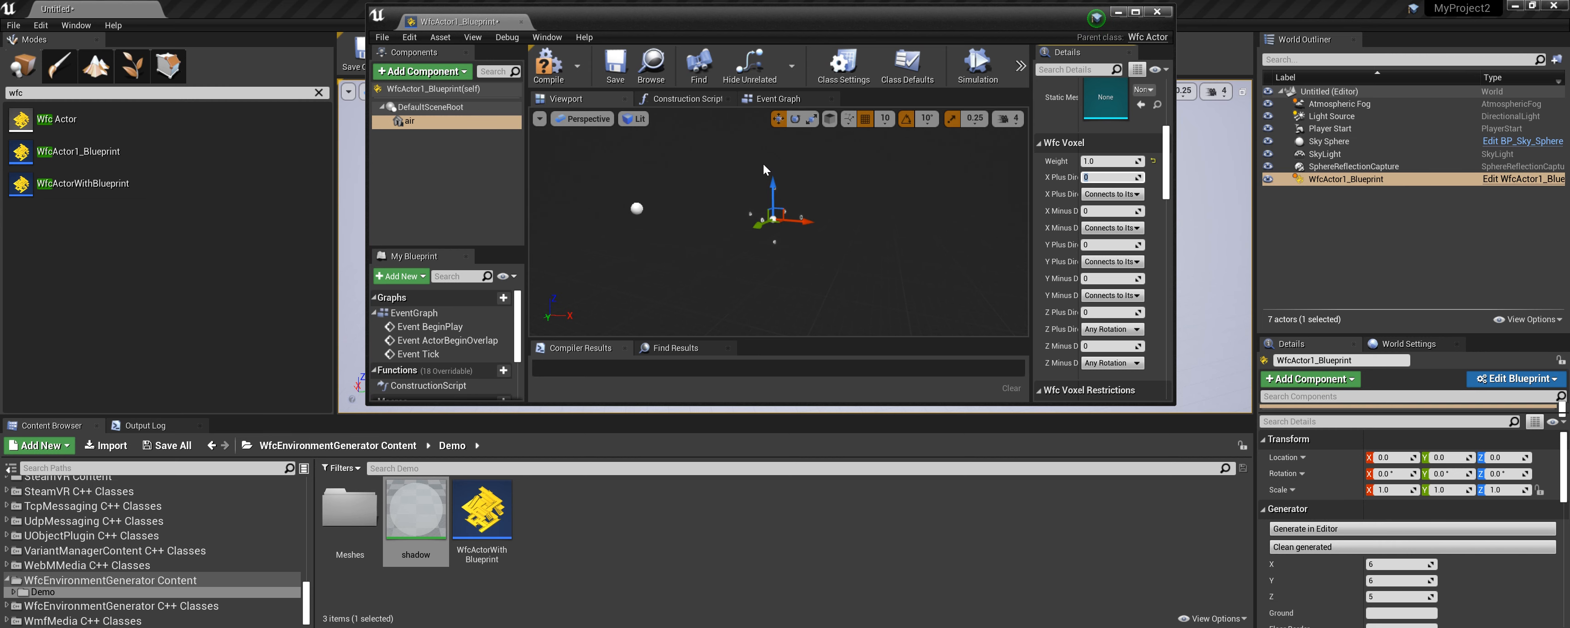
click(415, 106)
click(416, 91)
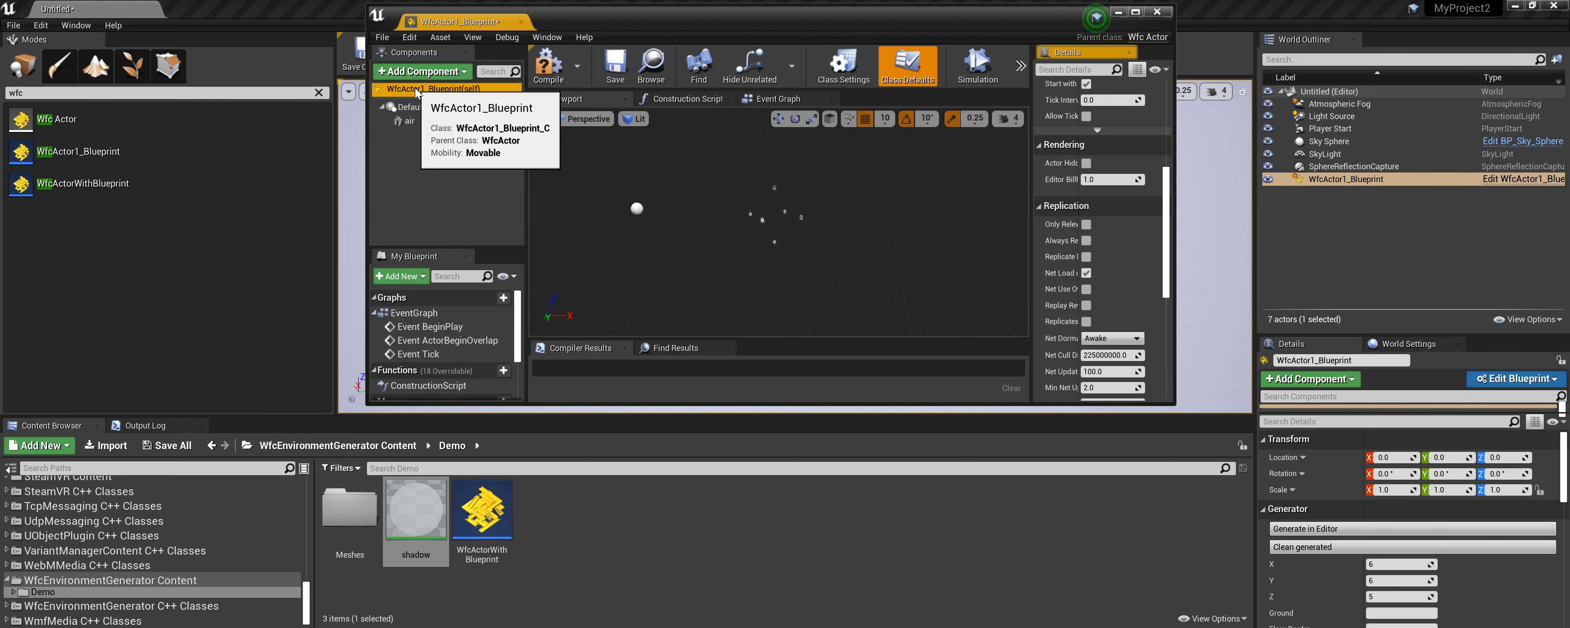
click(427, 72)
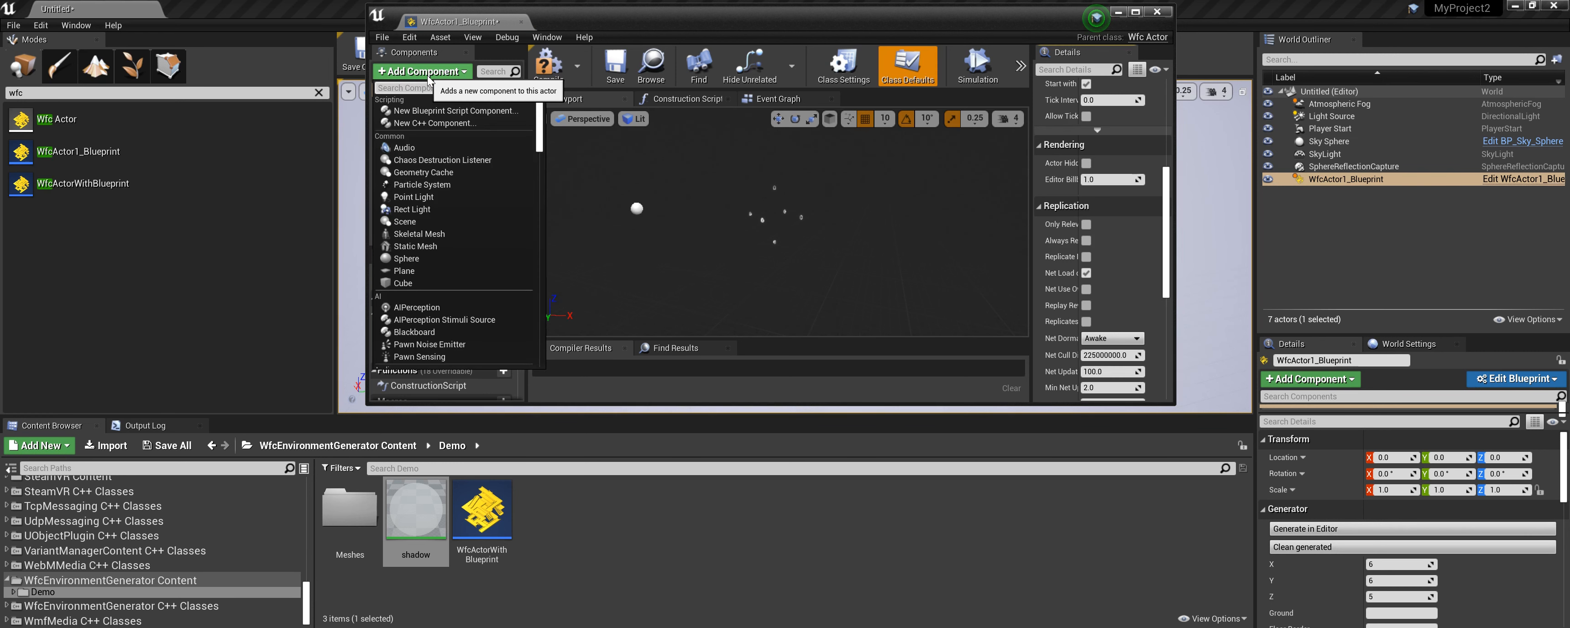
text(wfc)
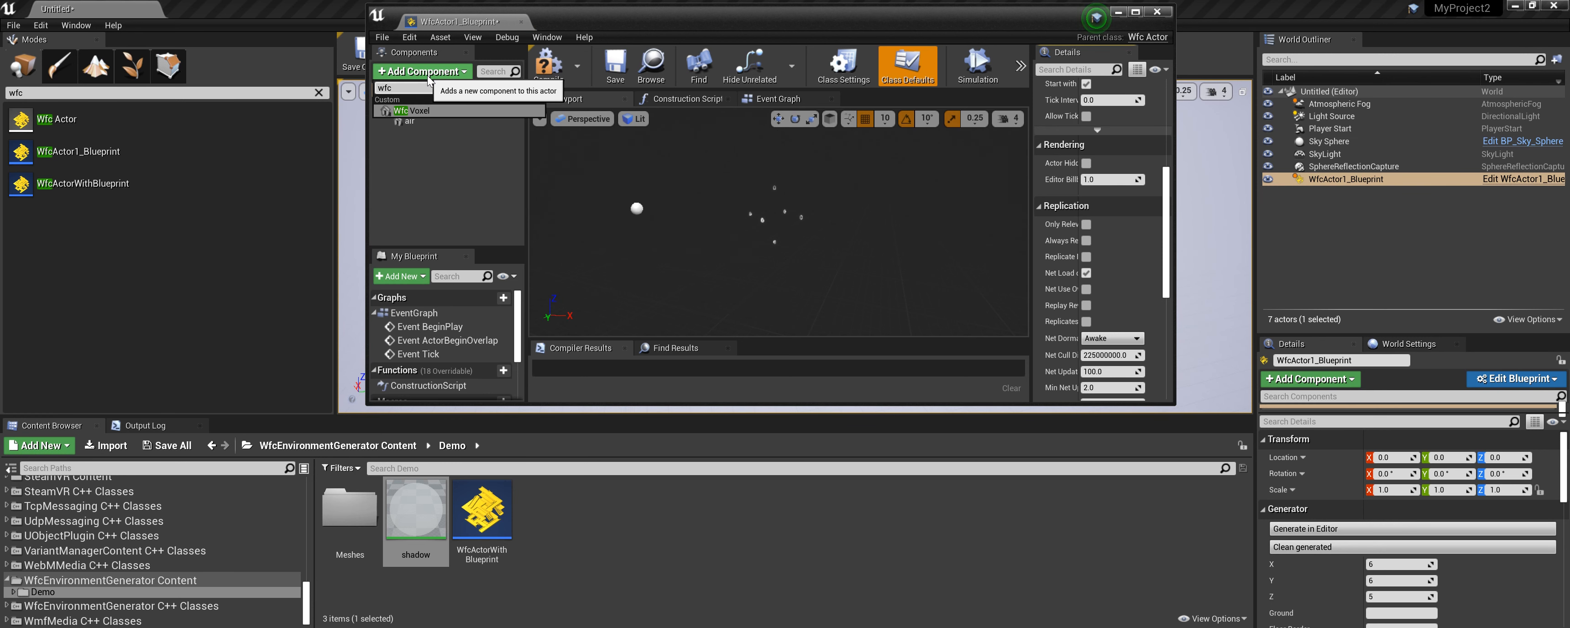
click(421, 111)
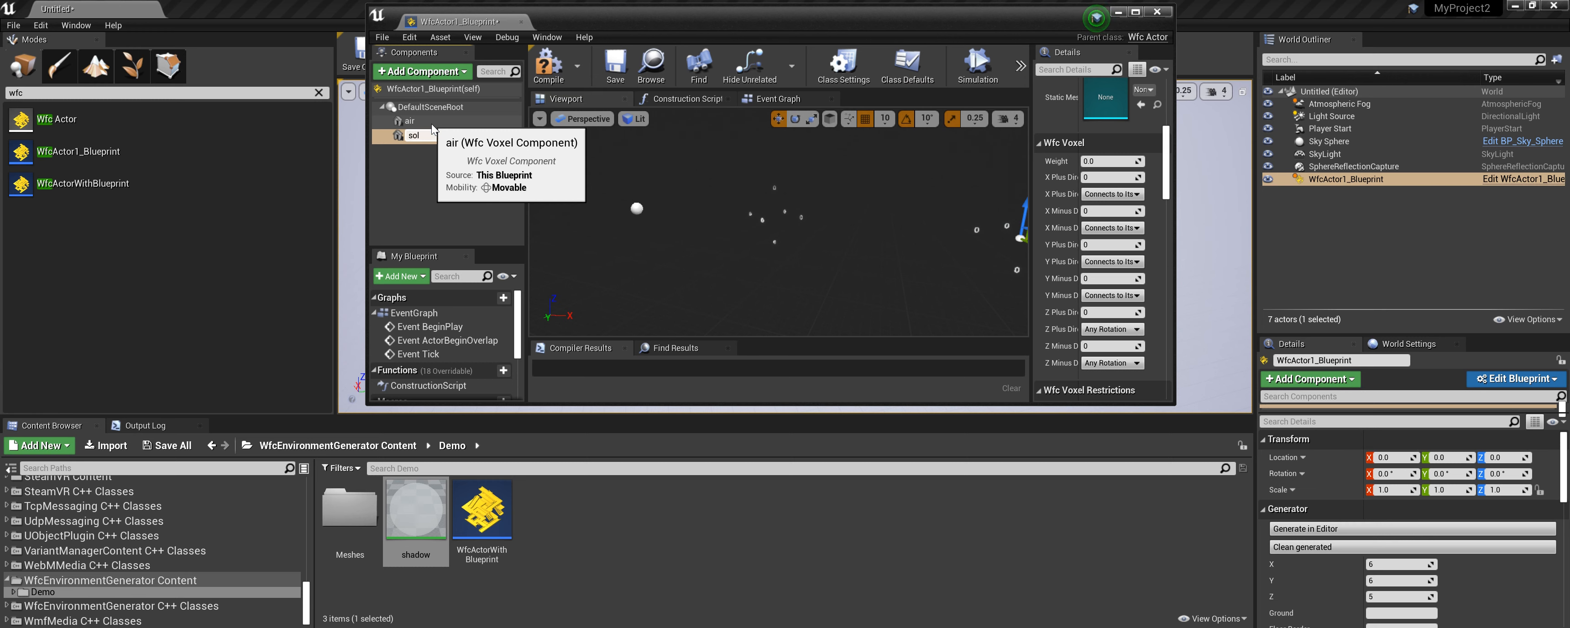
key(Return)
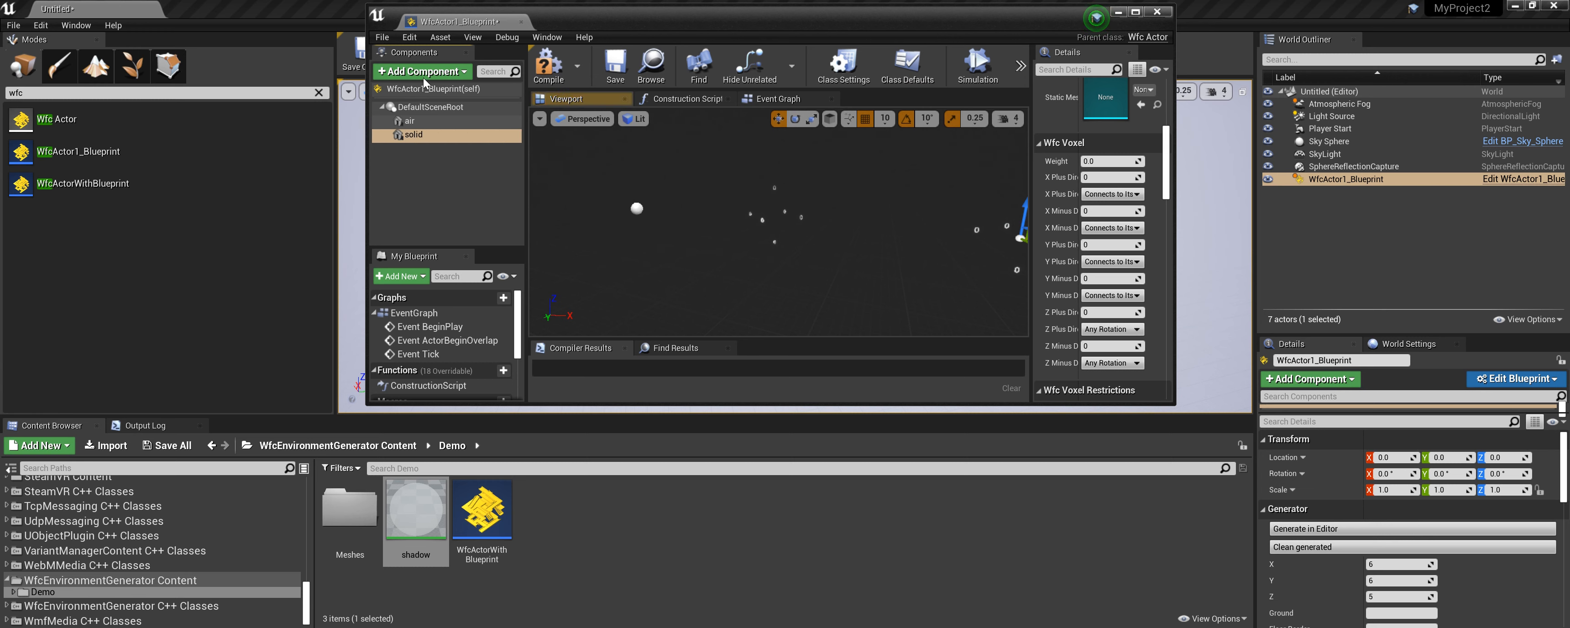
Set the solid voxel's Weight to 1.
click(1097, 161)
text(1)
key(Return)
drag(1166, 169, 1169, 152)
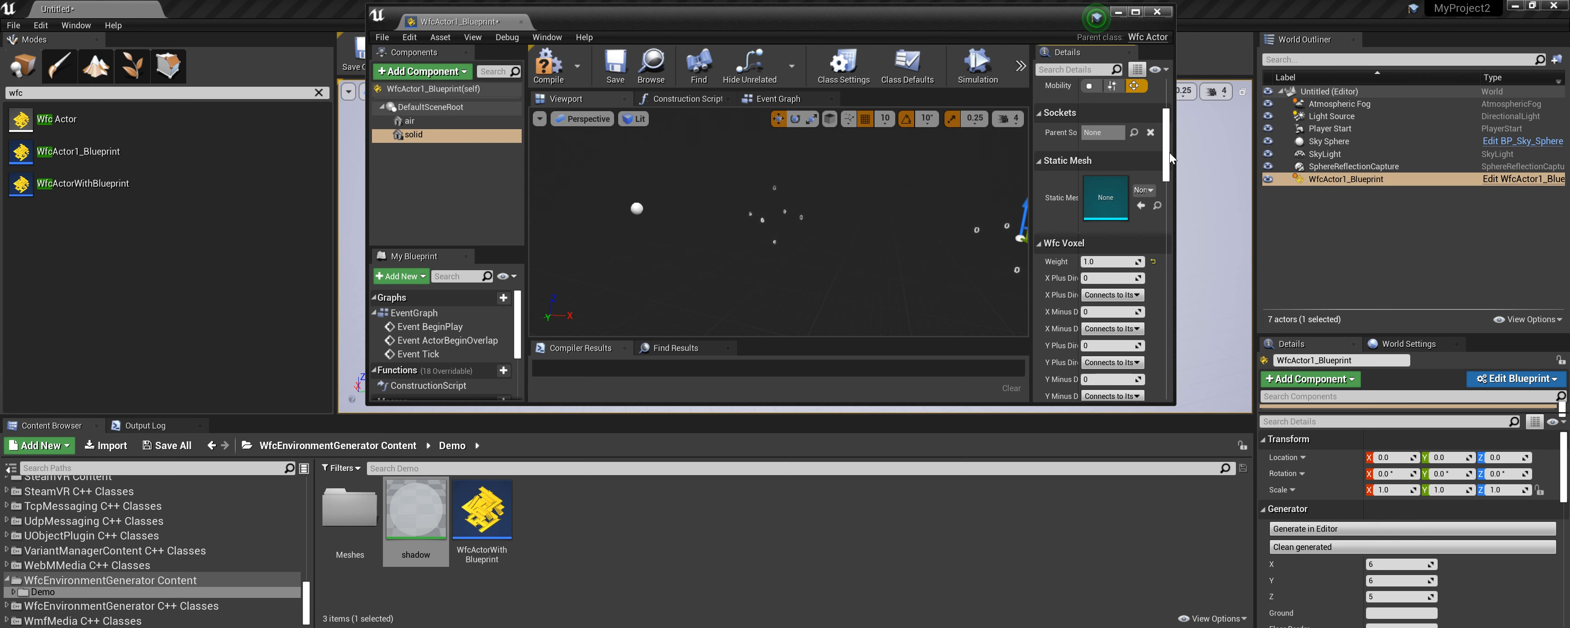
drag(1169, 152, 1168, 168)
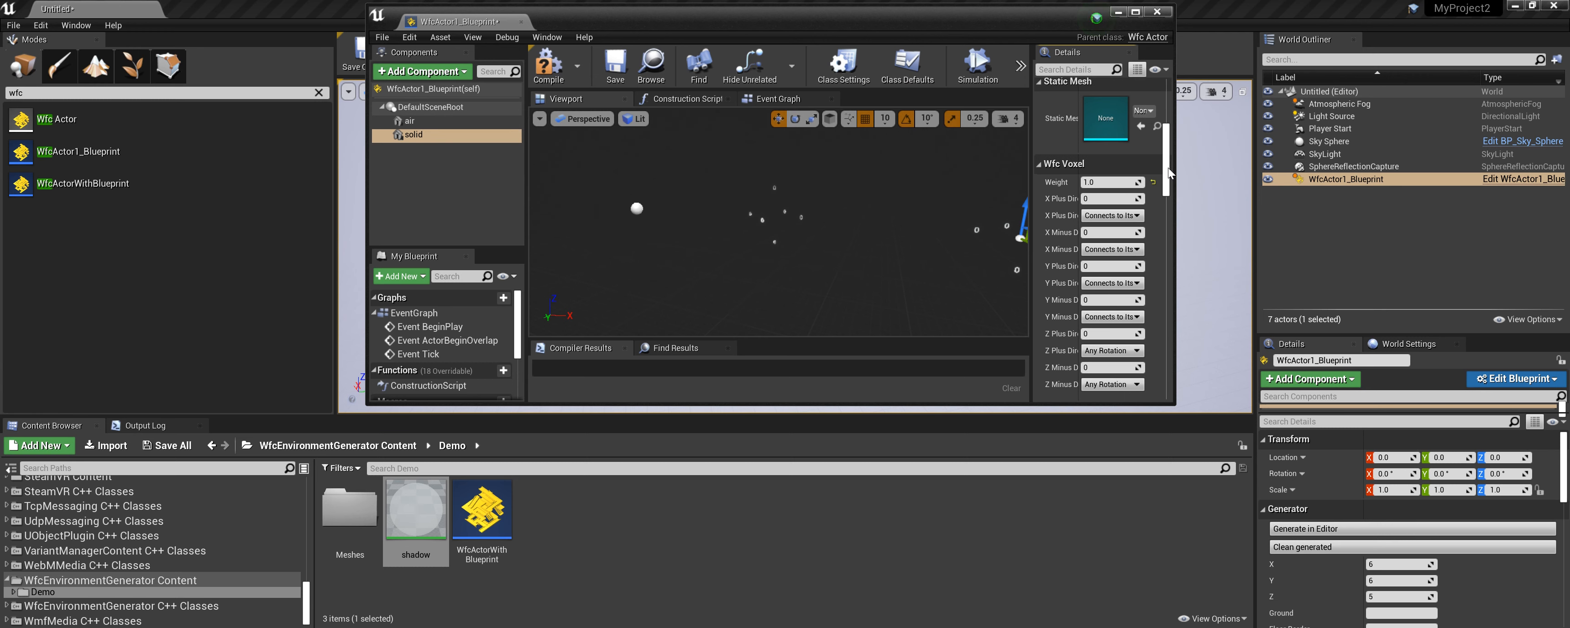
Set all six of the solid voxel's X, Y and Z plus and minus direction values to 1.
click(1114, 200)
text(1)
key(Tab)
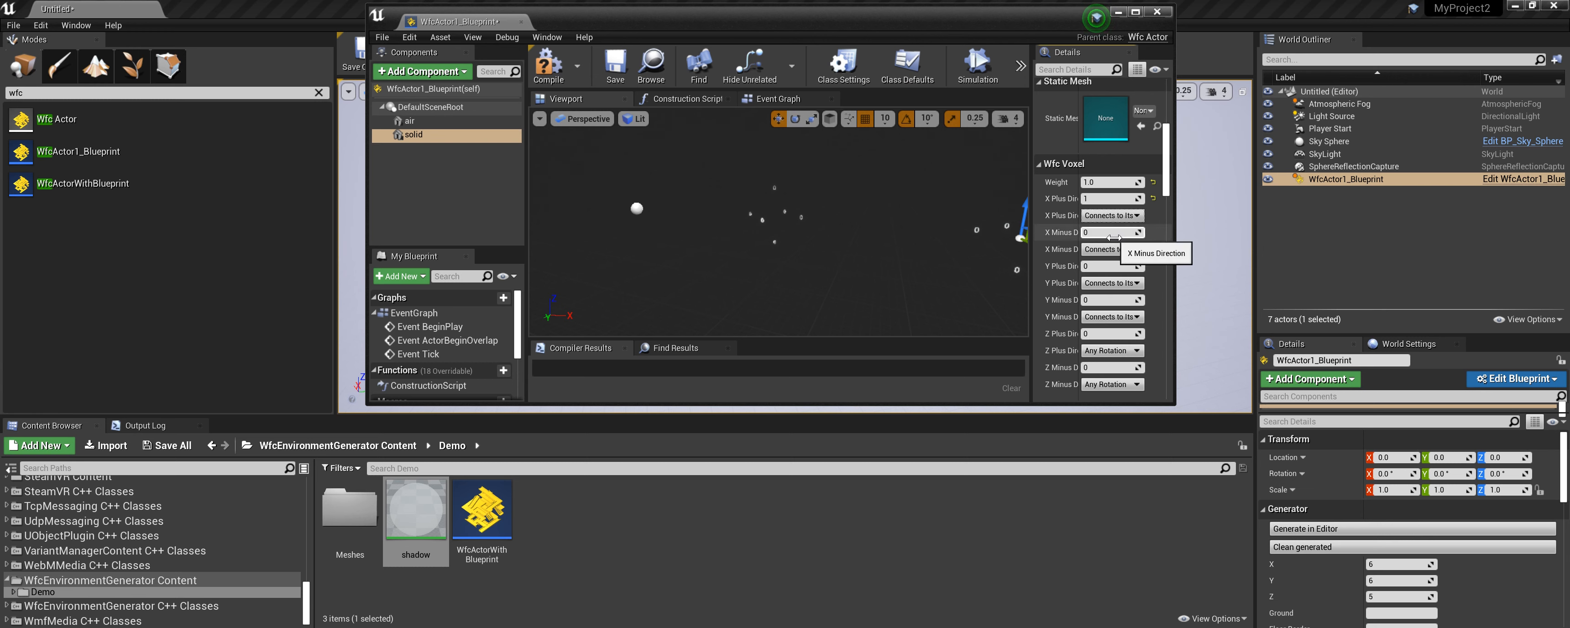
text(1)
key(Tab)
text(1)
key(Tab)
text(1)
key(Tab)
key(Tab)
text(1)
key(Tab)
key(Tab)
text(1)
key(Tab)
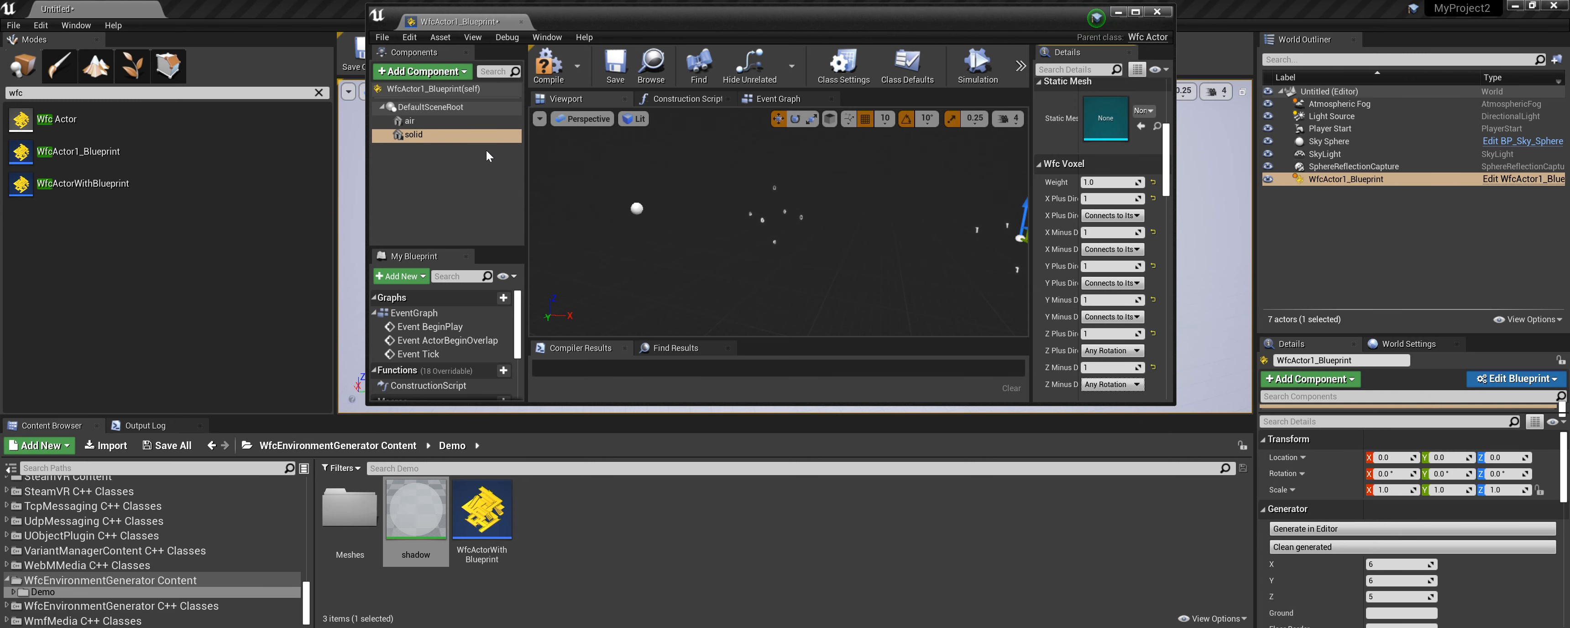
click(431, 107)
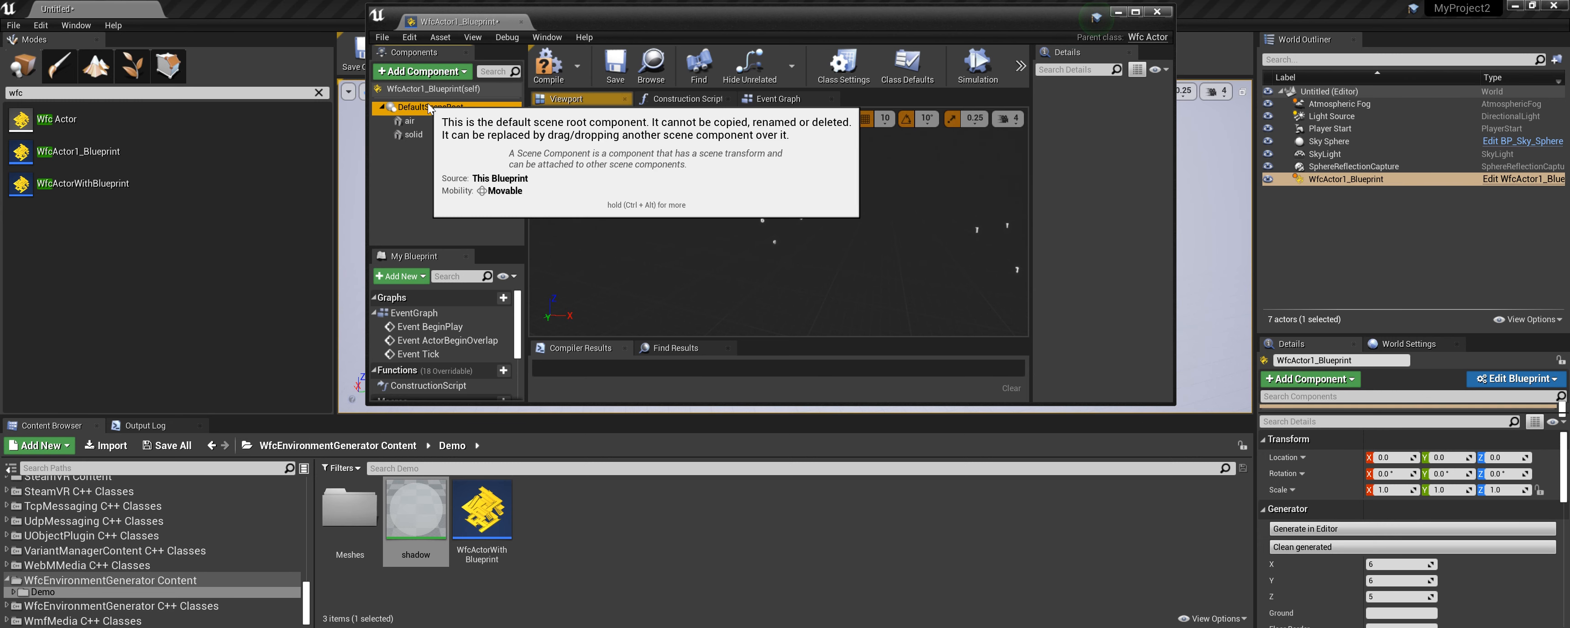
Add a third Wfc Voxel component to the blueprint and name it floor.
click(427, 72)
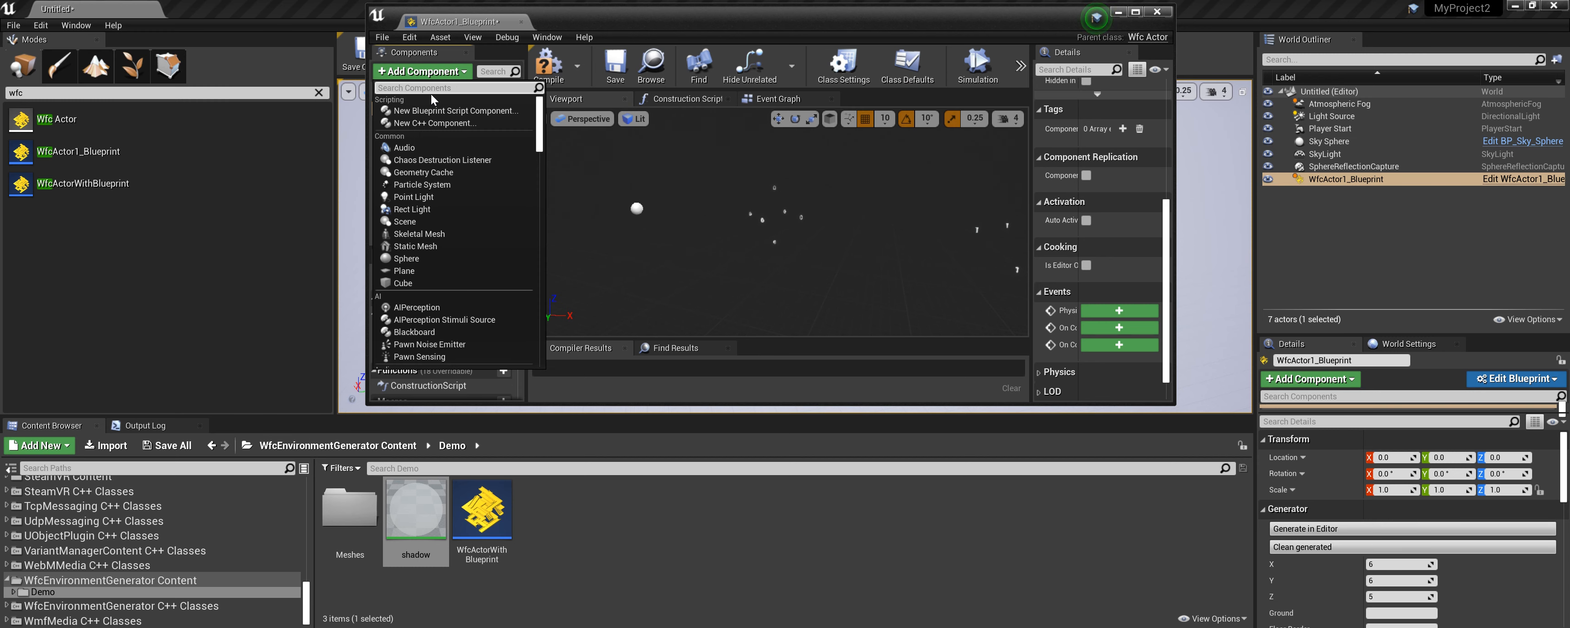
text(wfc)
key(Return)
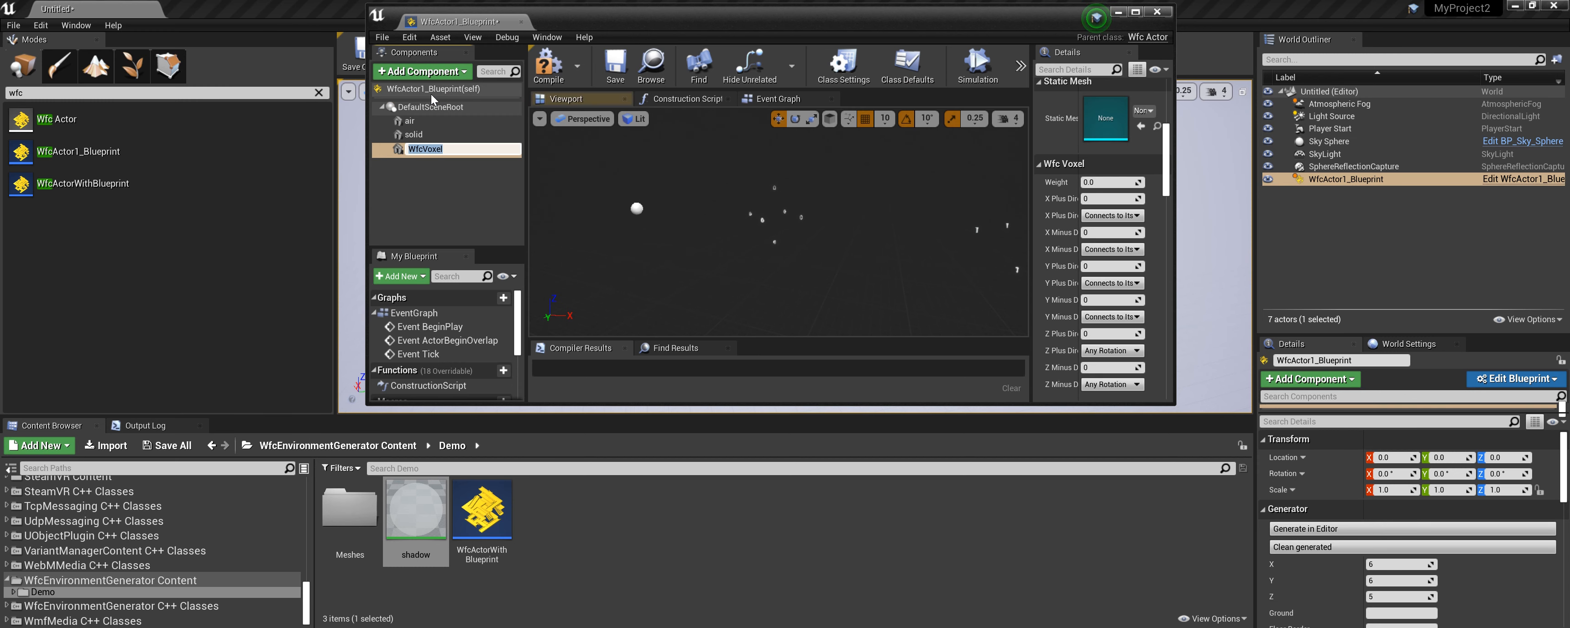
text(floor)
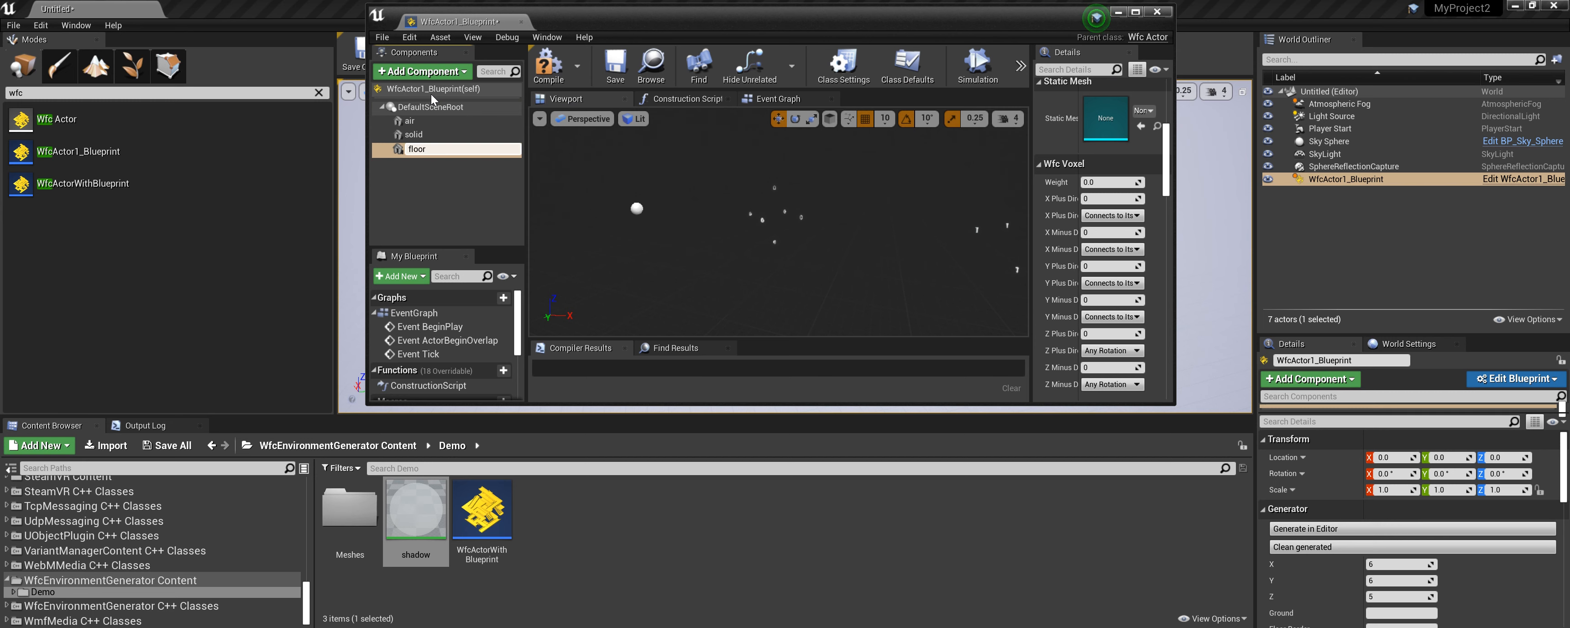
key(Return)
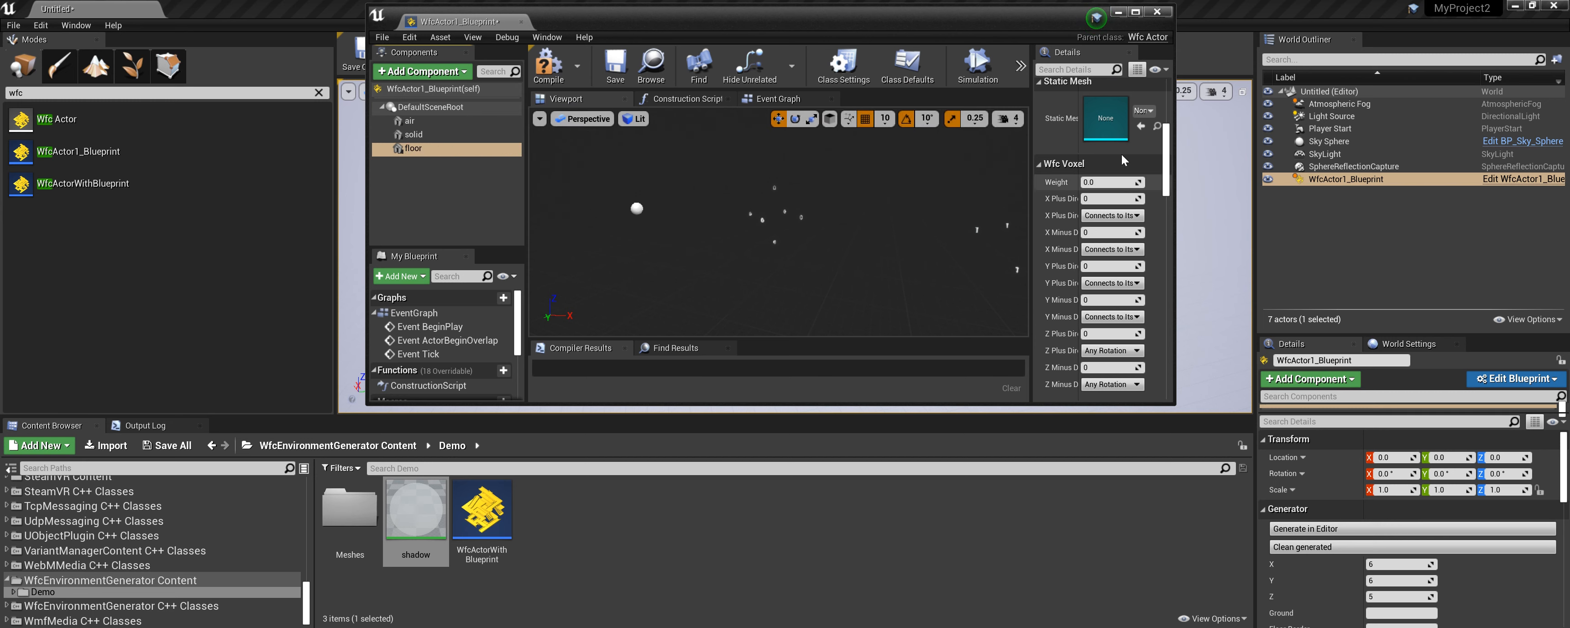
Assign the Wfc_Floor mesh from the Demo Meshes folder as the floor voxel's static mesh.
double_click(349, 506)
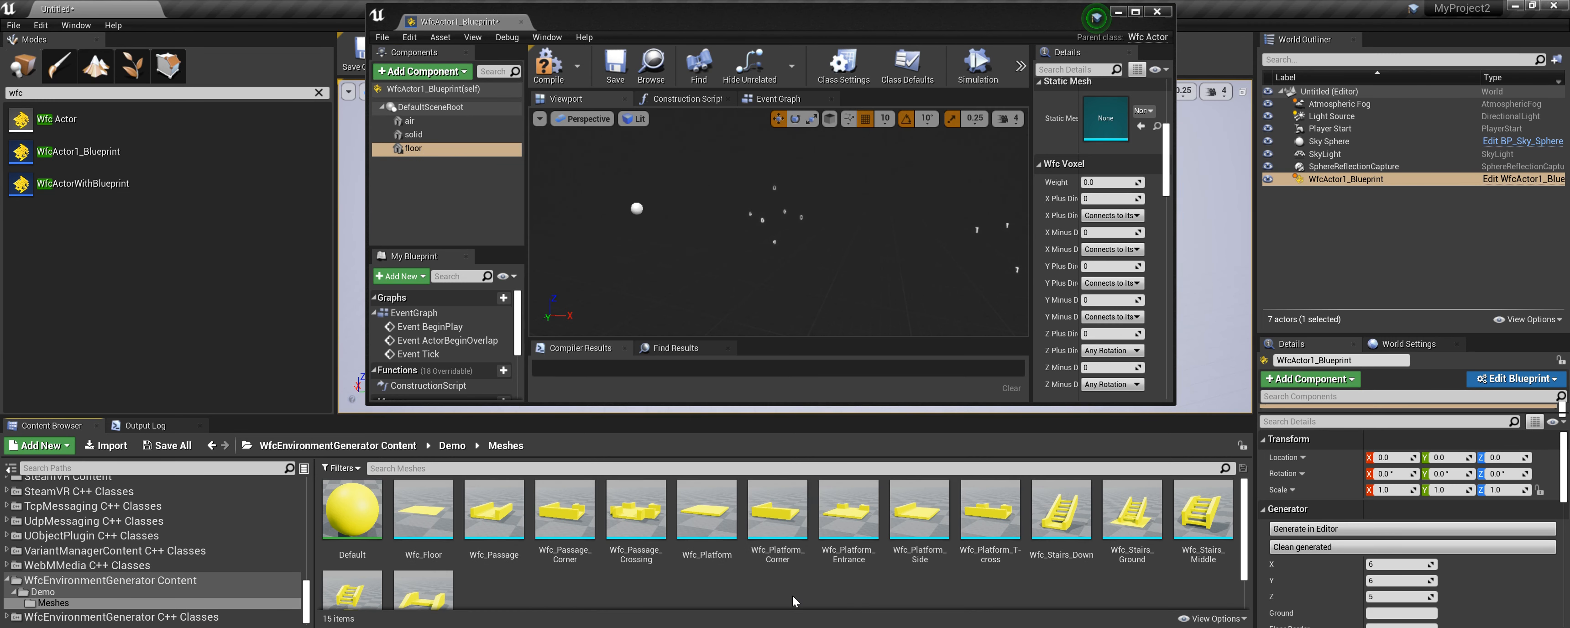
drag(423, 508, 1100, 127)
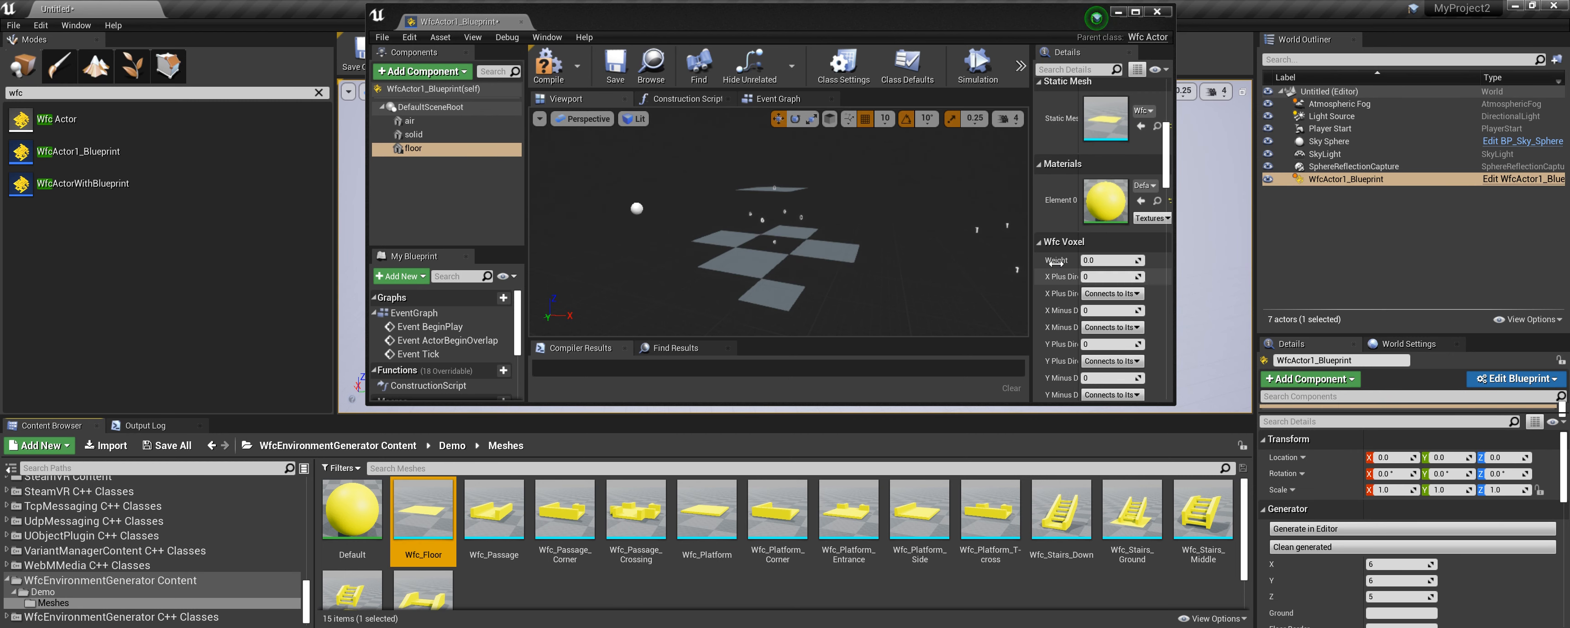
Set the floor voxel's Weight to 1.
scroll(925, 264, down, 5)
right_drag(938, 272, 981, 273)
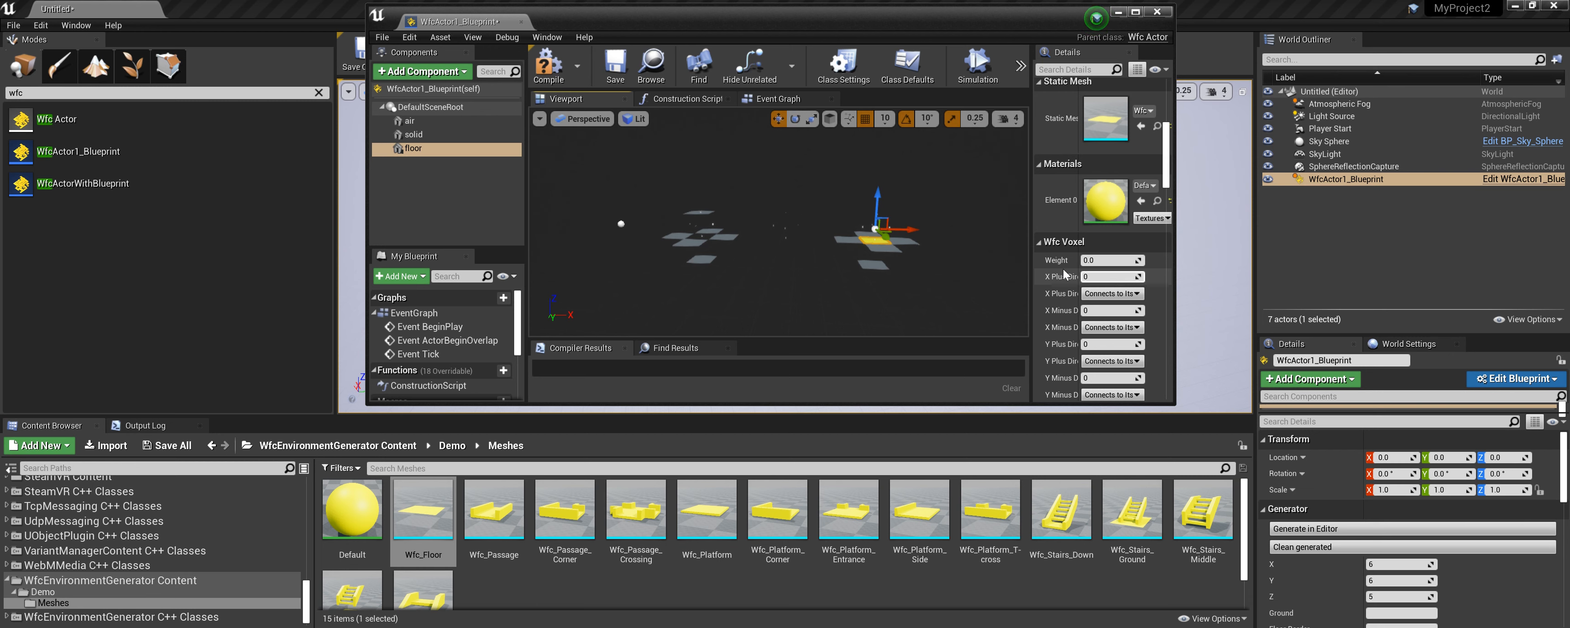
click(1110, 262)
text(1)
key(Tab)
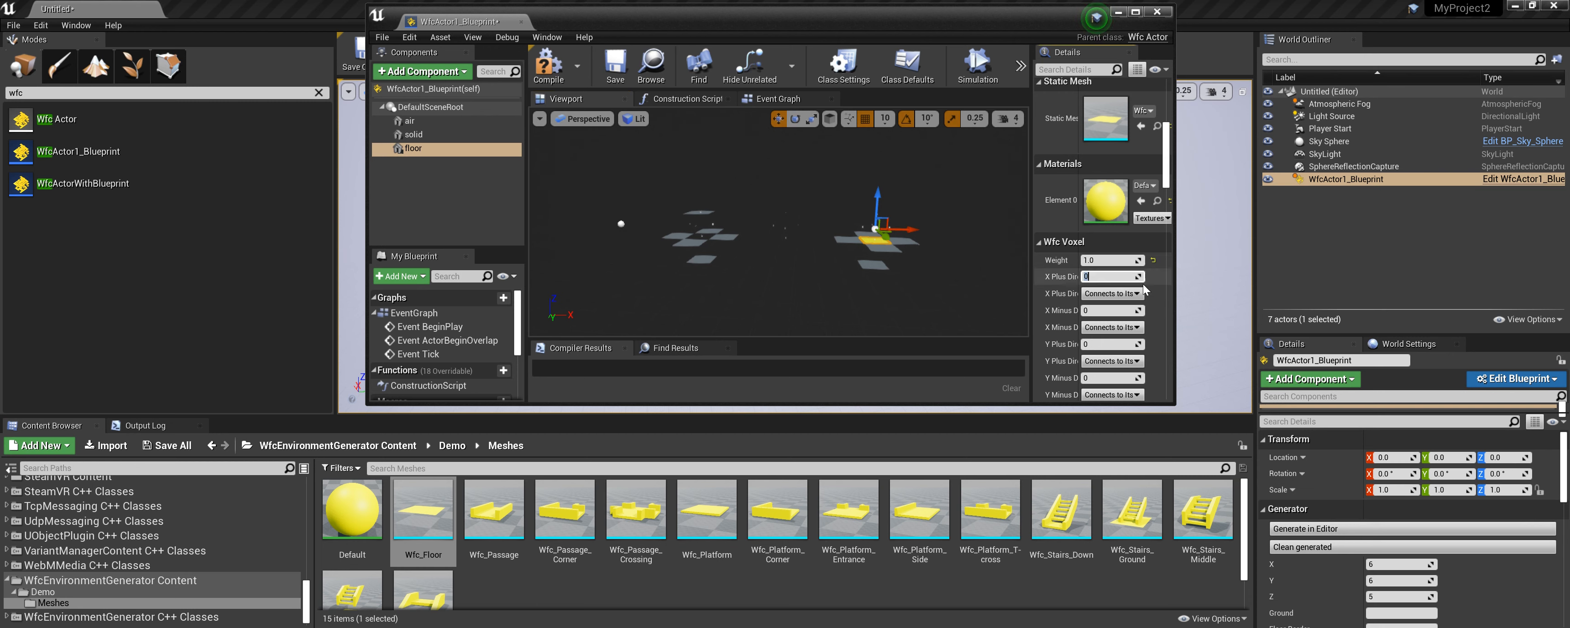
Set the floor voxel's X plus, X minus, Y plus, Y minus and Z minus direction values to 1.
text(1)
key(Tab)
key(Tab)
text(1)
key(Tab)
key(Tab)
text(1)
key(Tab)
key(Tab)
text(1)
key(Tab)
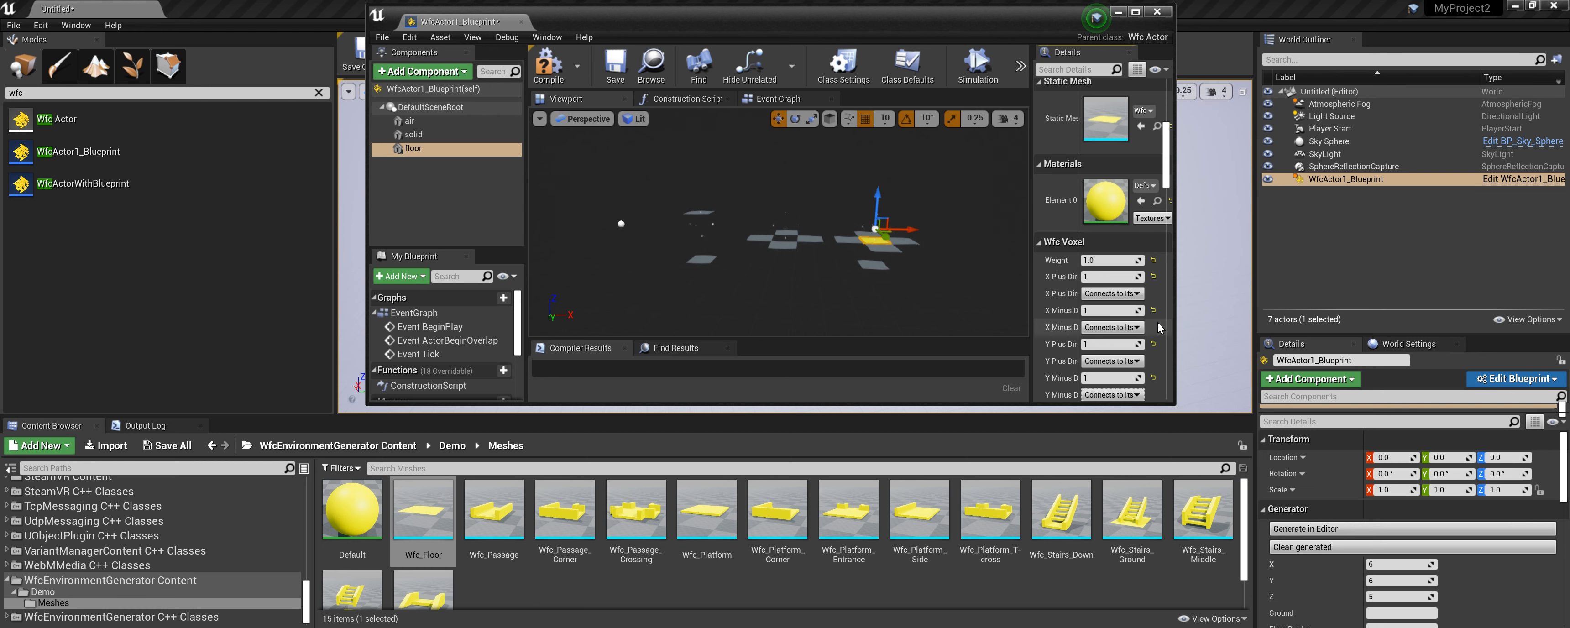
scroll(1158, 334, down, 1)
scroll(1139, 361, down, 1)
key(Tab)
text(1)
click(1112, 379)
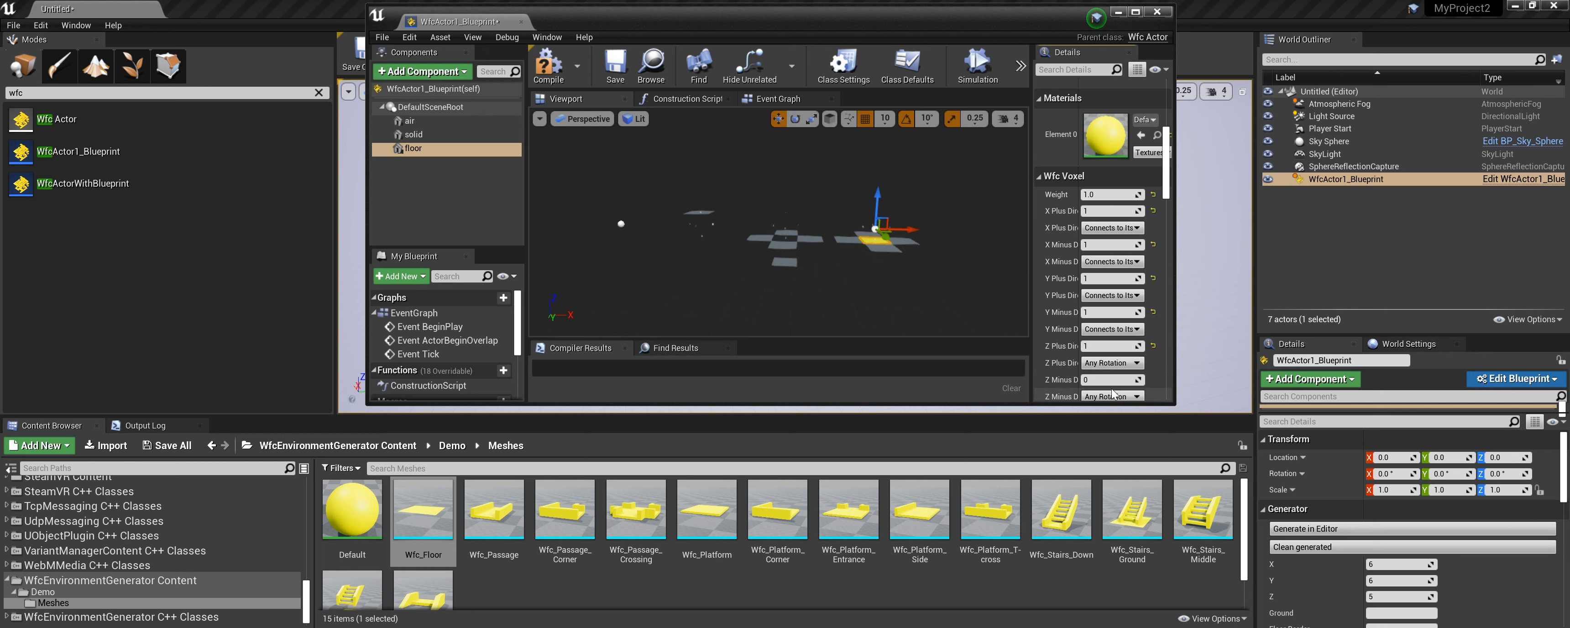
text(1)
key(Return)
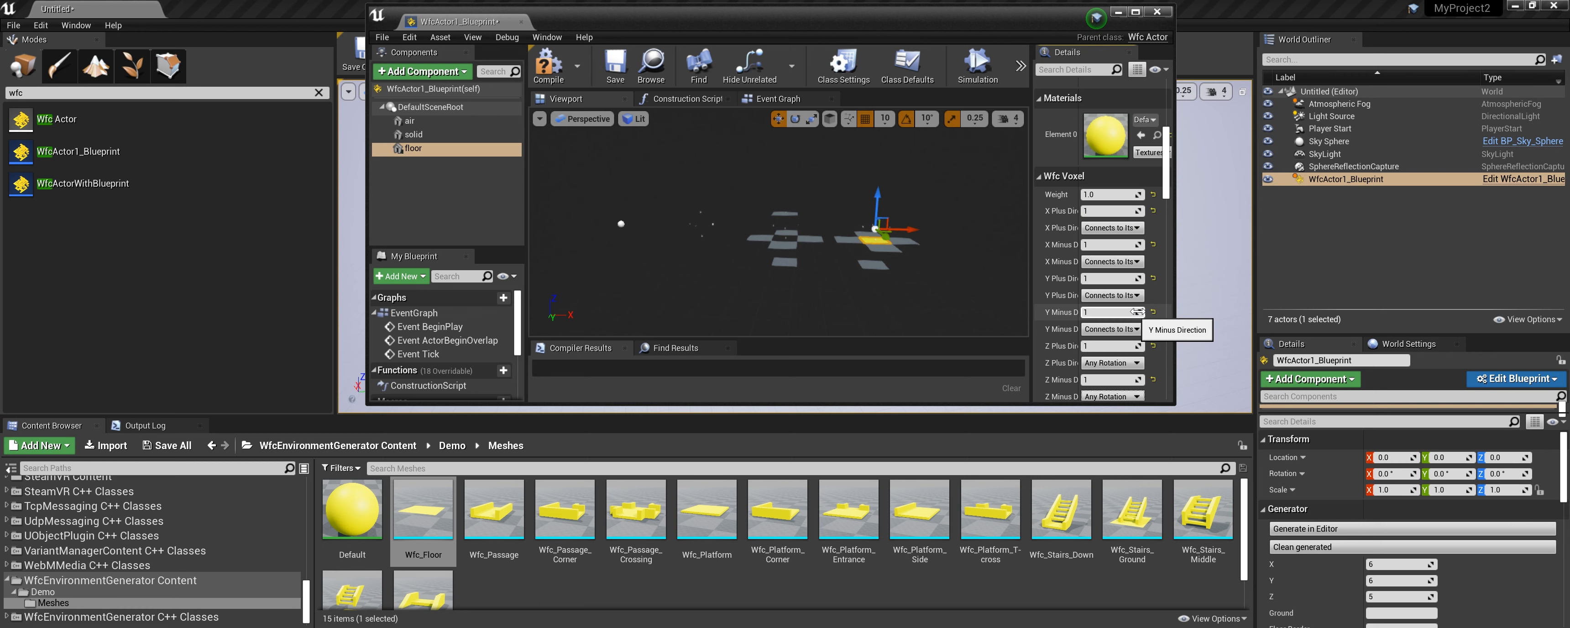
scroll(1145, 308, down, 6)
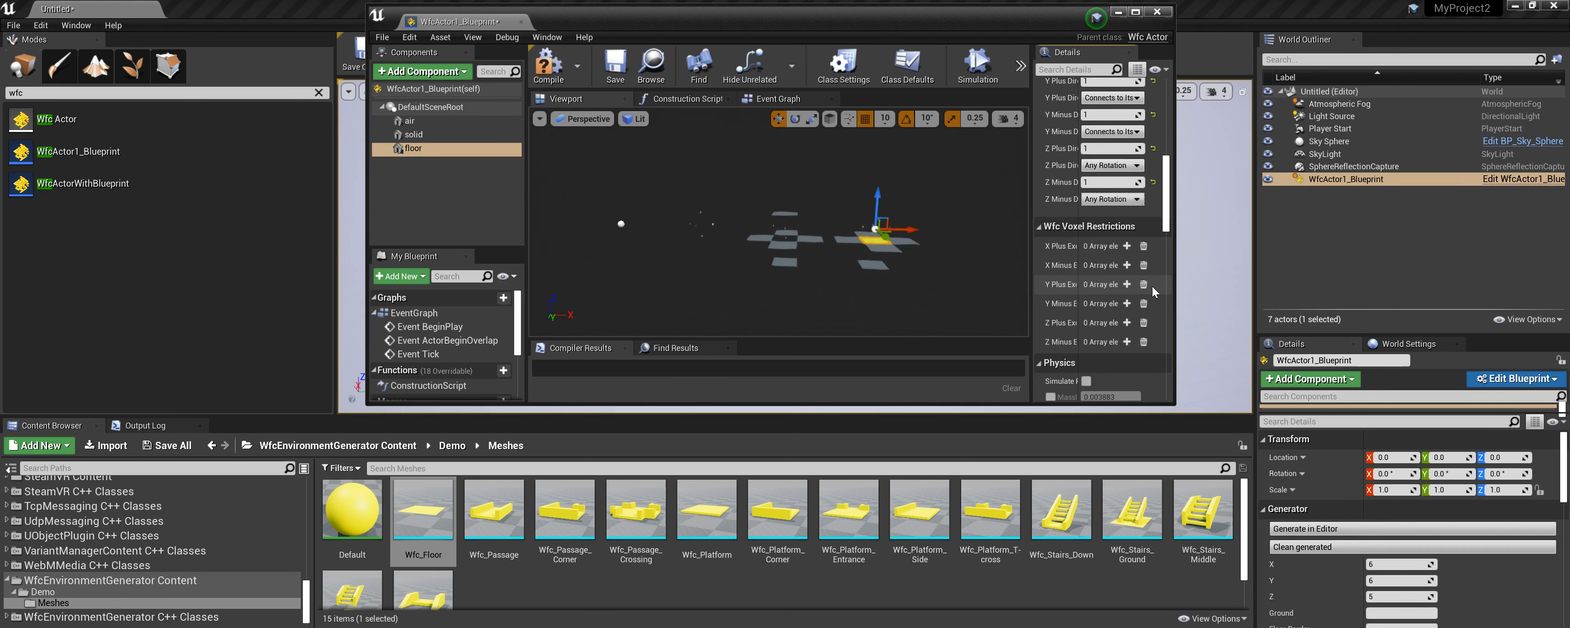
scroll(1134, 274, up, 10)
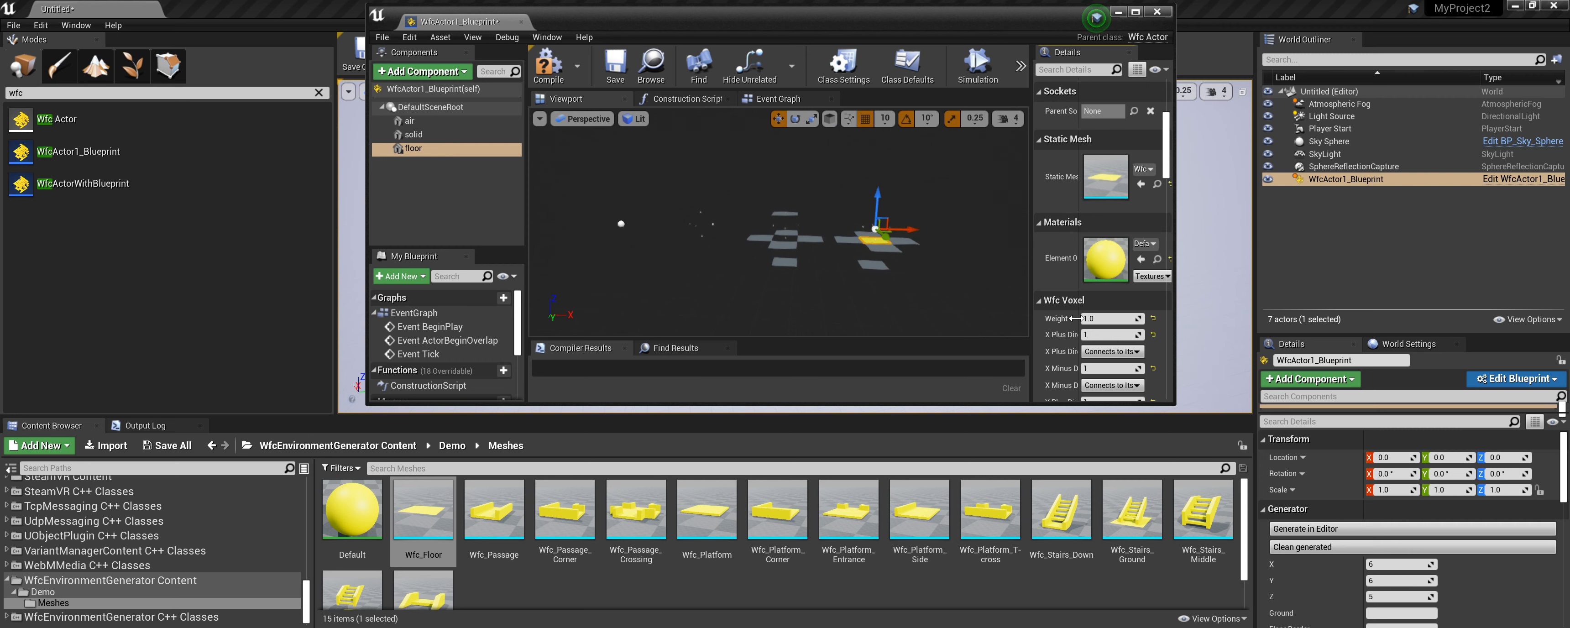
scroll(790, 230, down, 2)
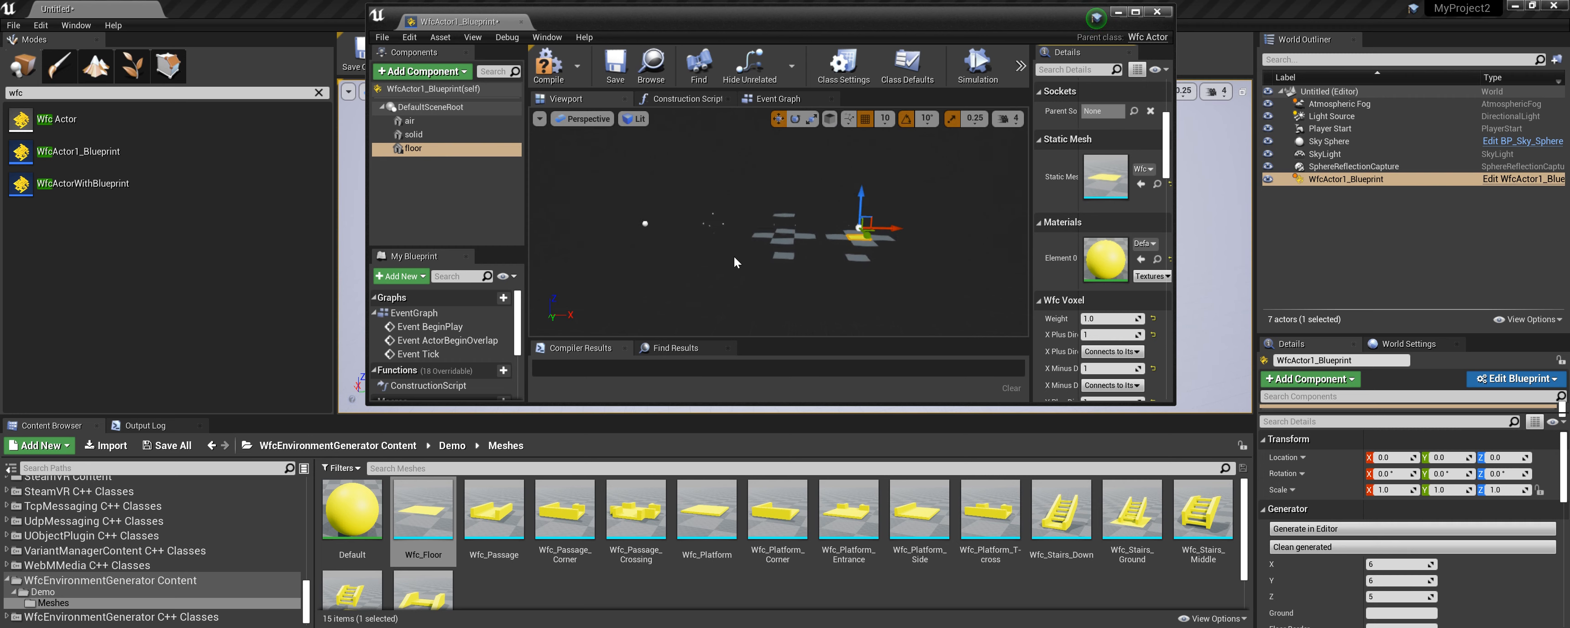
Add a fourth Wfc Voxel component under the root and name it passage.
click(427, 108)
click(420, 71)
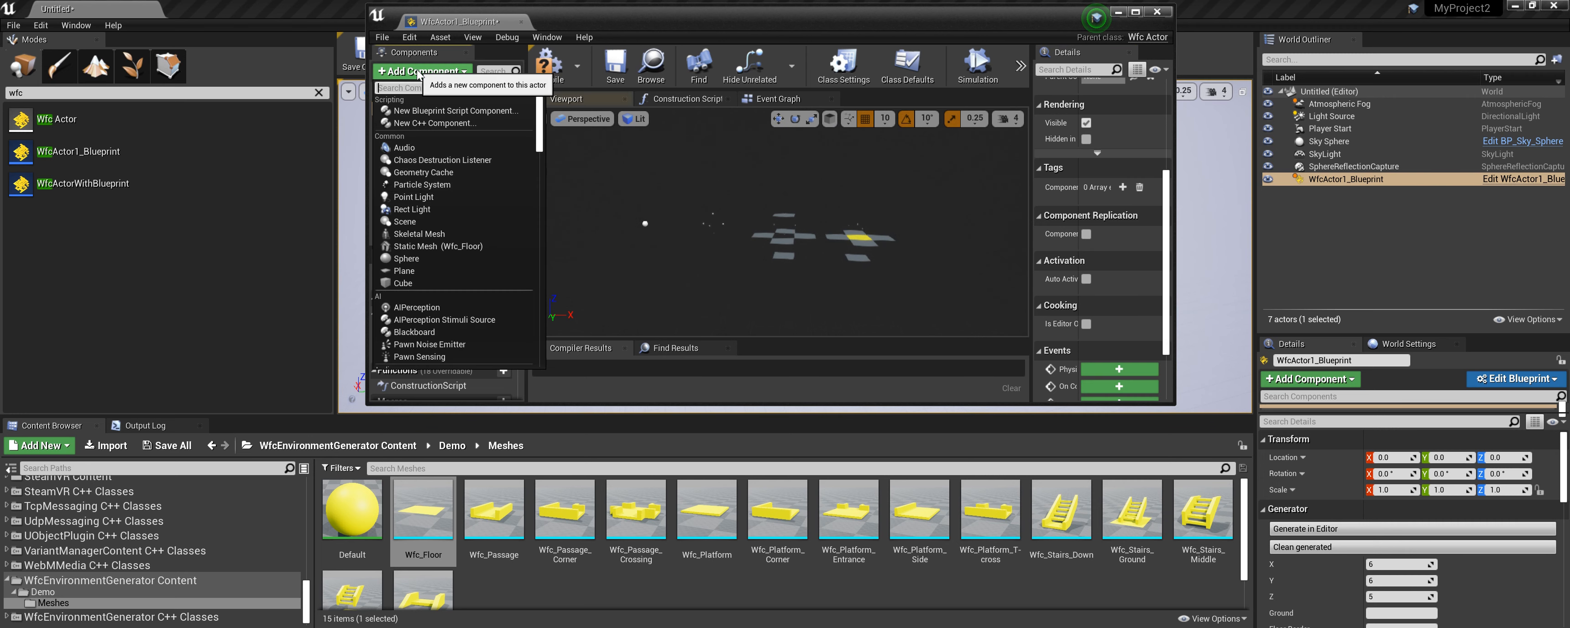
text(wfc)
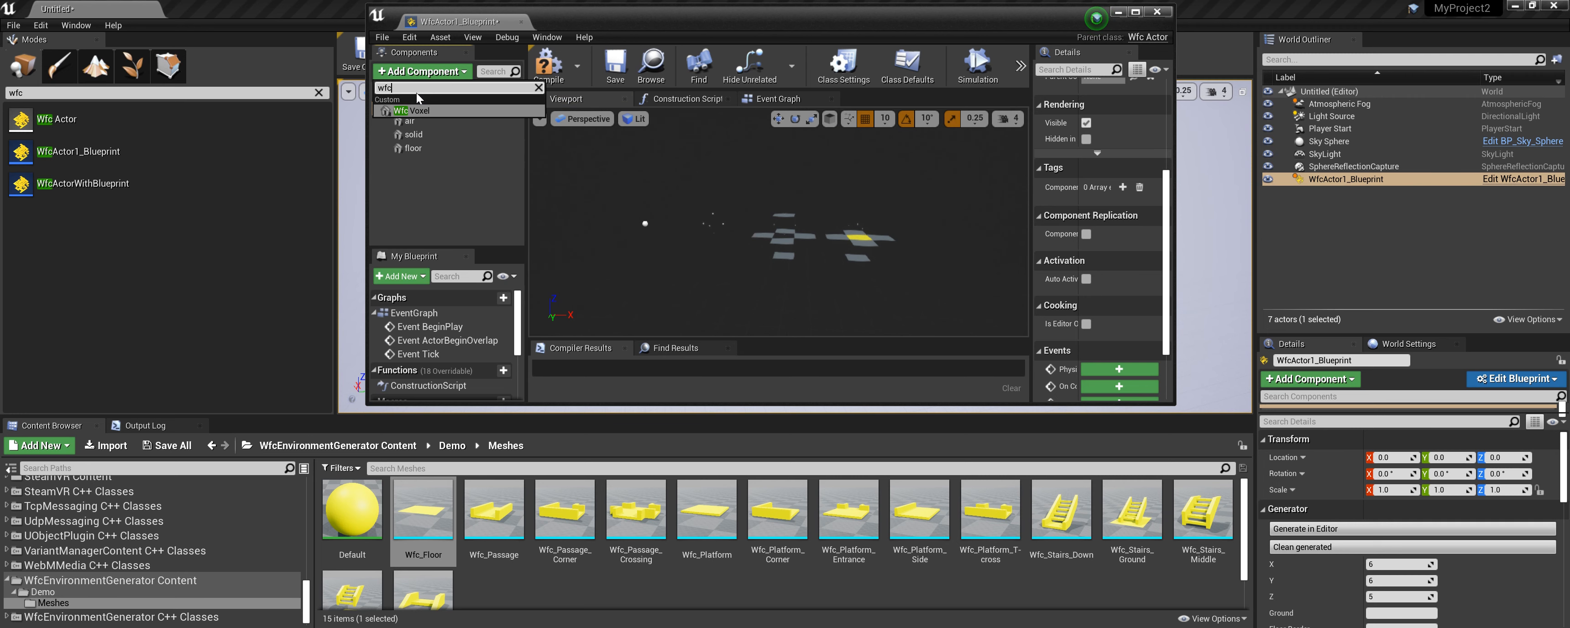
key(Return)
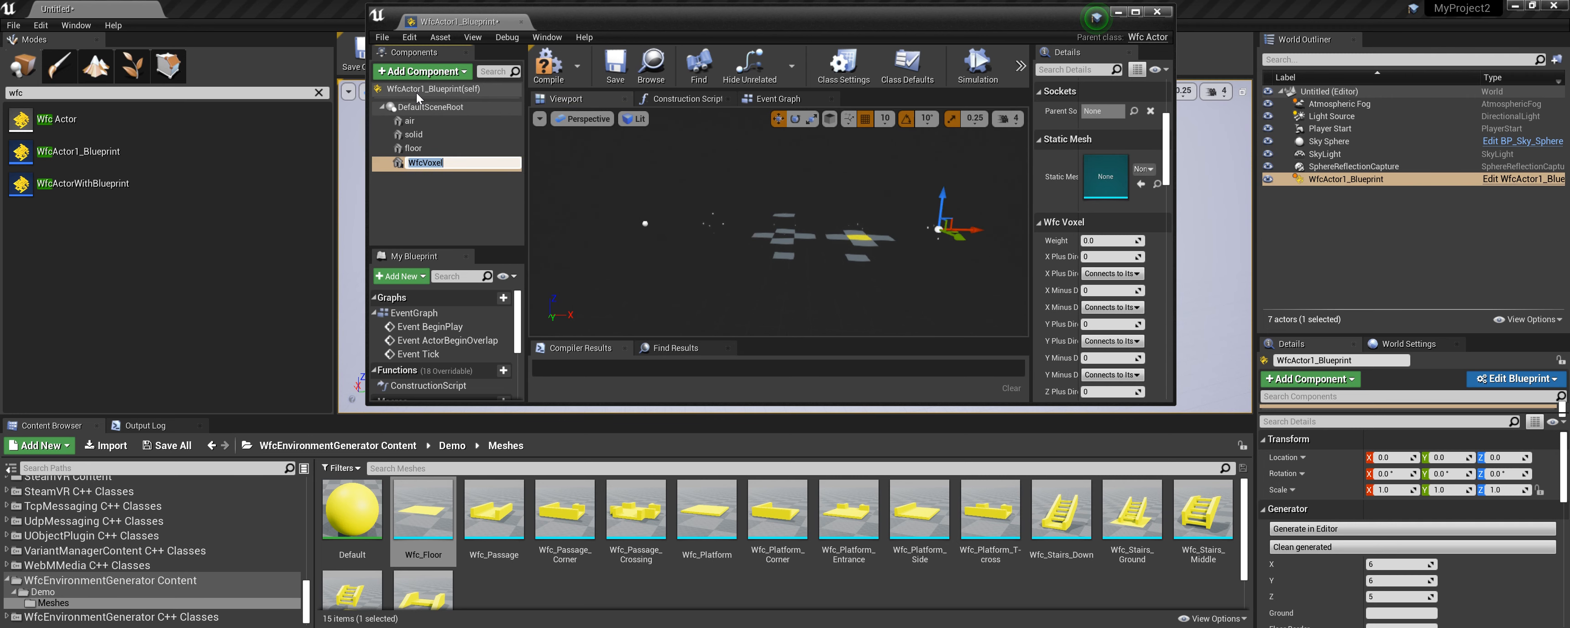
text(passage)
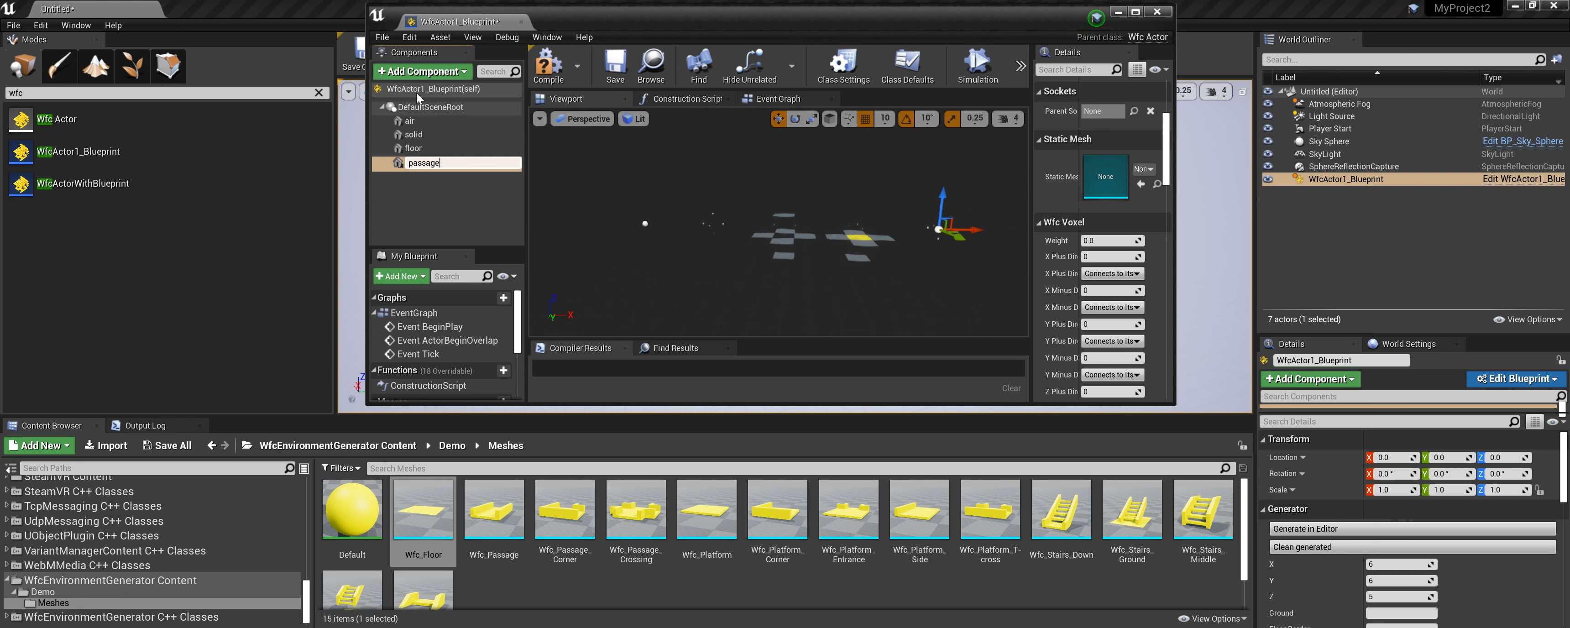
key(Return)
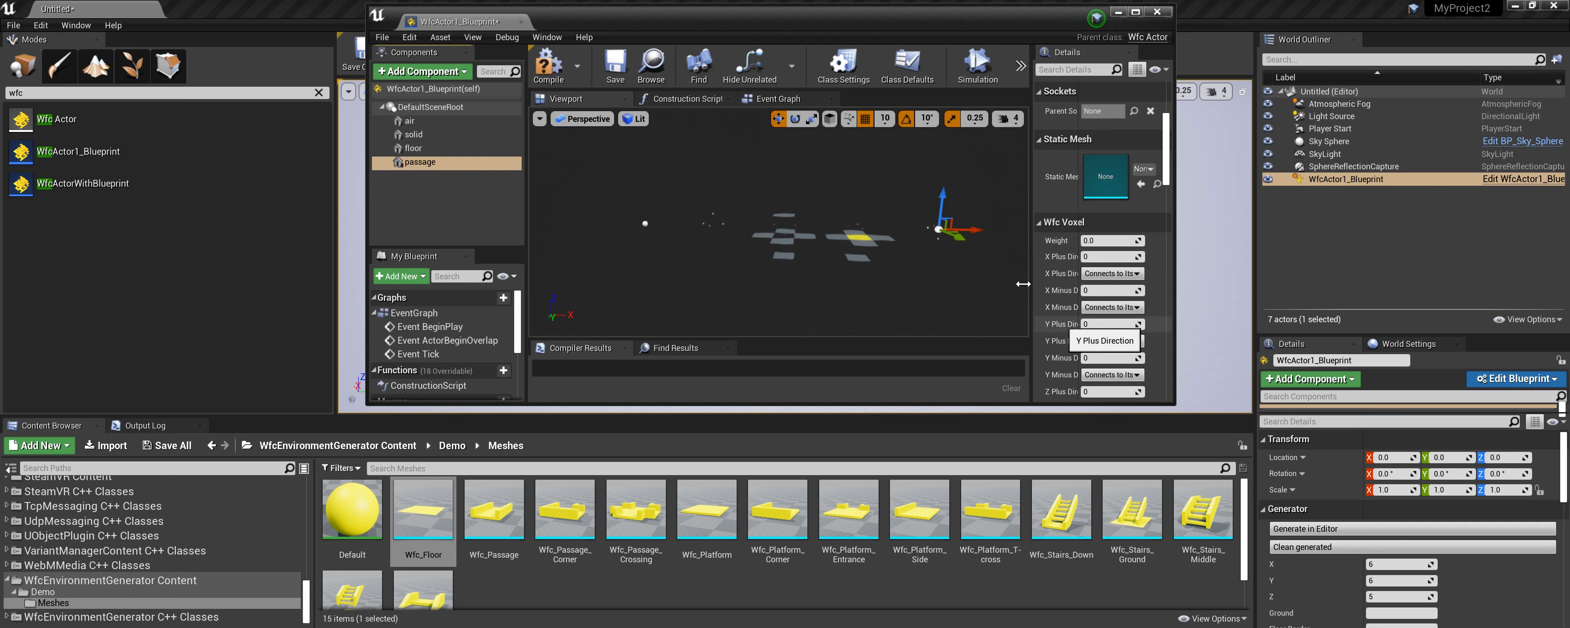
Assign the Wfc_Passage mesh to the passage voxel and set its Weight to 1.
drag(494, 511, 1108, 177)
click(1123, 318)
text(1)
key(Tab)
Set the passage voxel's direction values to X plus 2, X minus 3, Y plus 4 and Y minus 5.
scroll(1148, 321, down, 2)
text(2)
text(3)
key(Tab)
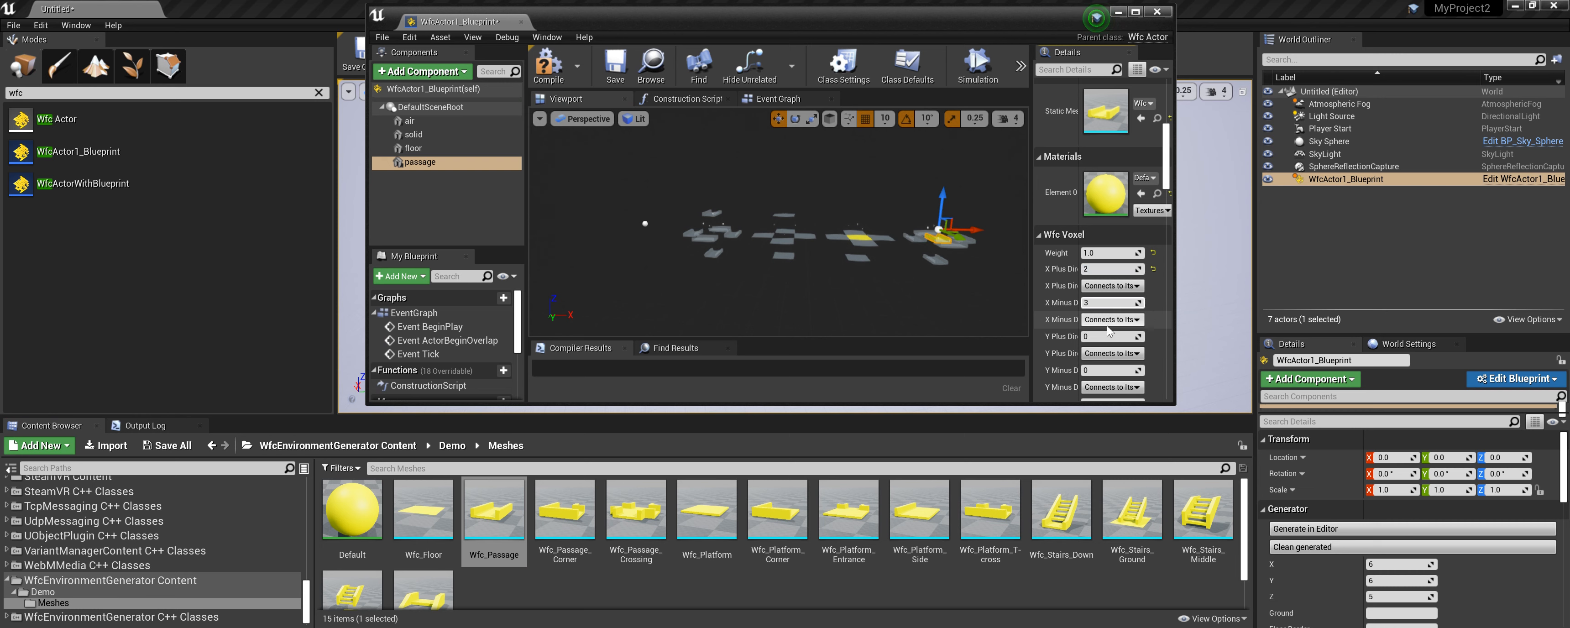
text(4)
click(1101, 368)
text(5)
scroll(1160, 312, down, 2)
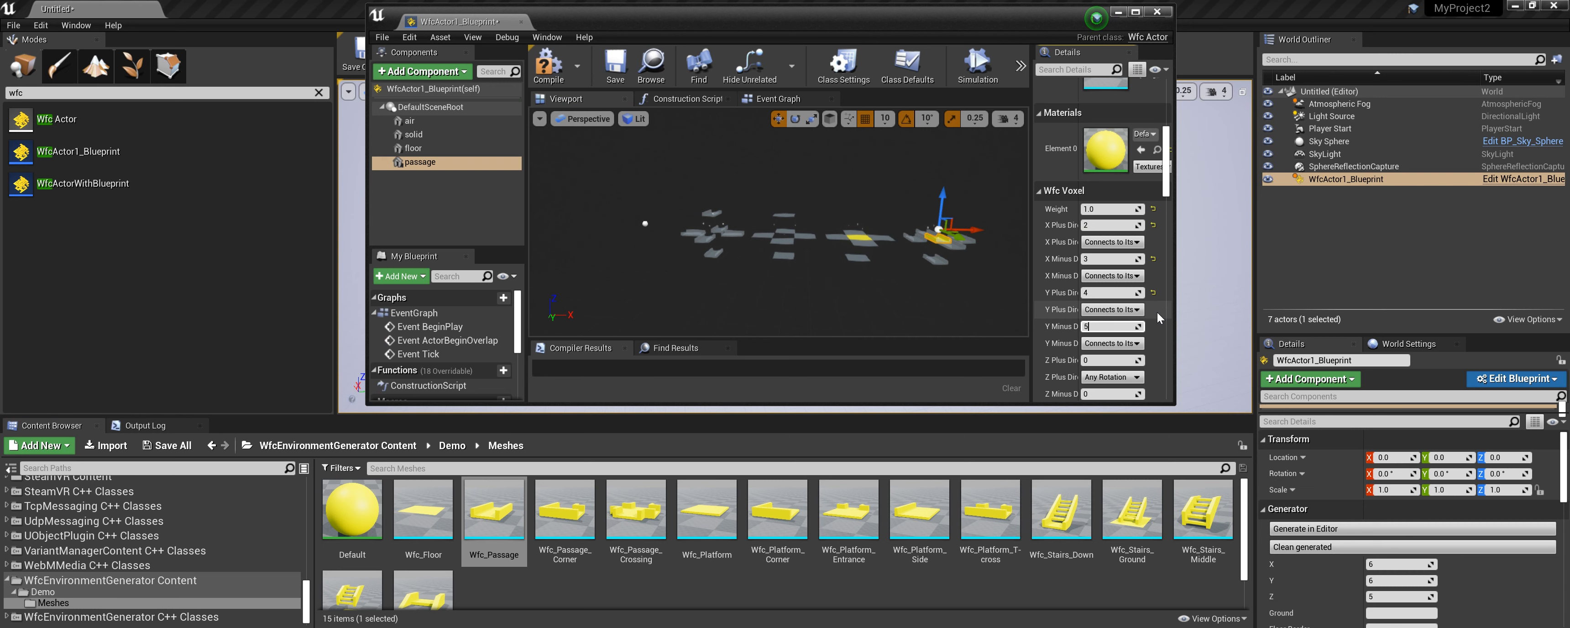
scroll(1157, 313, down, 5)
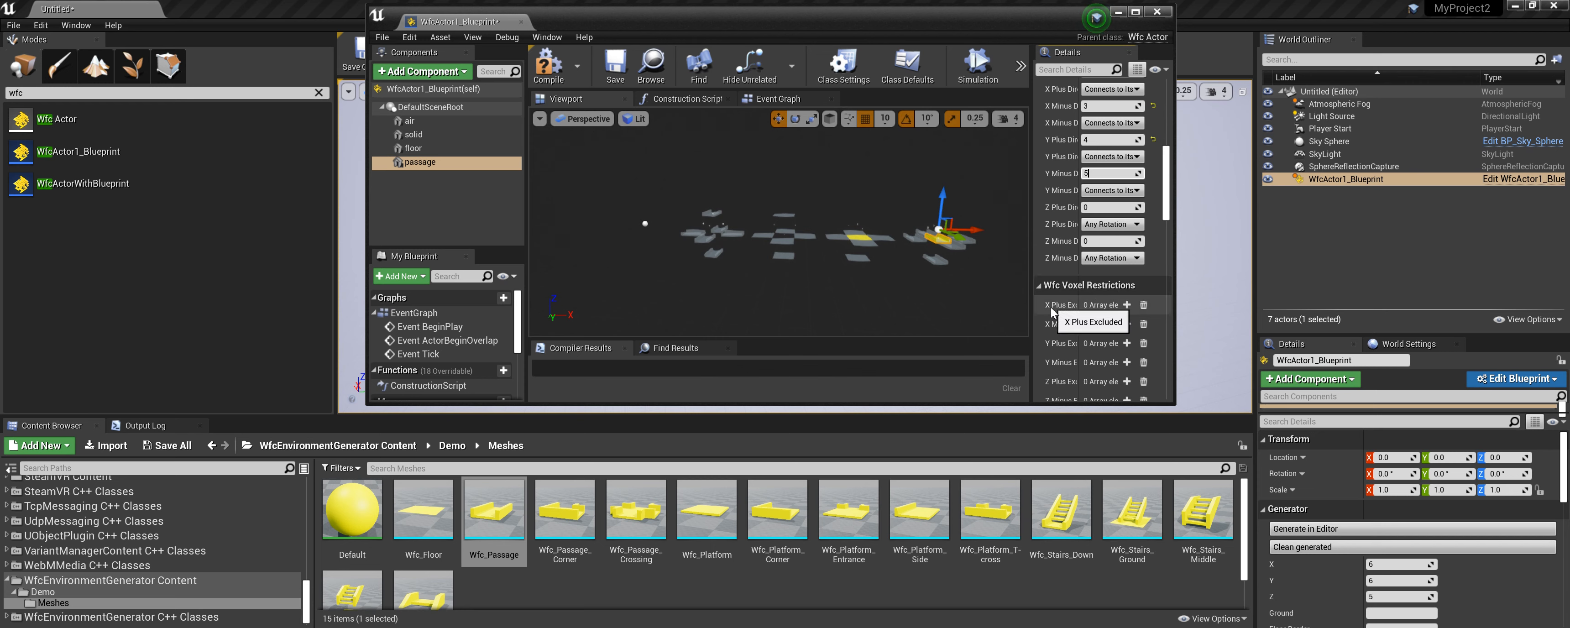
scroll(1154, 213, up, 2)
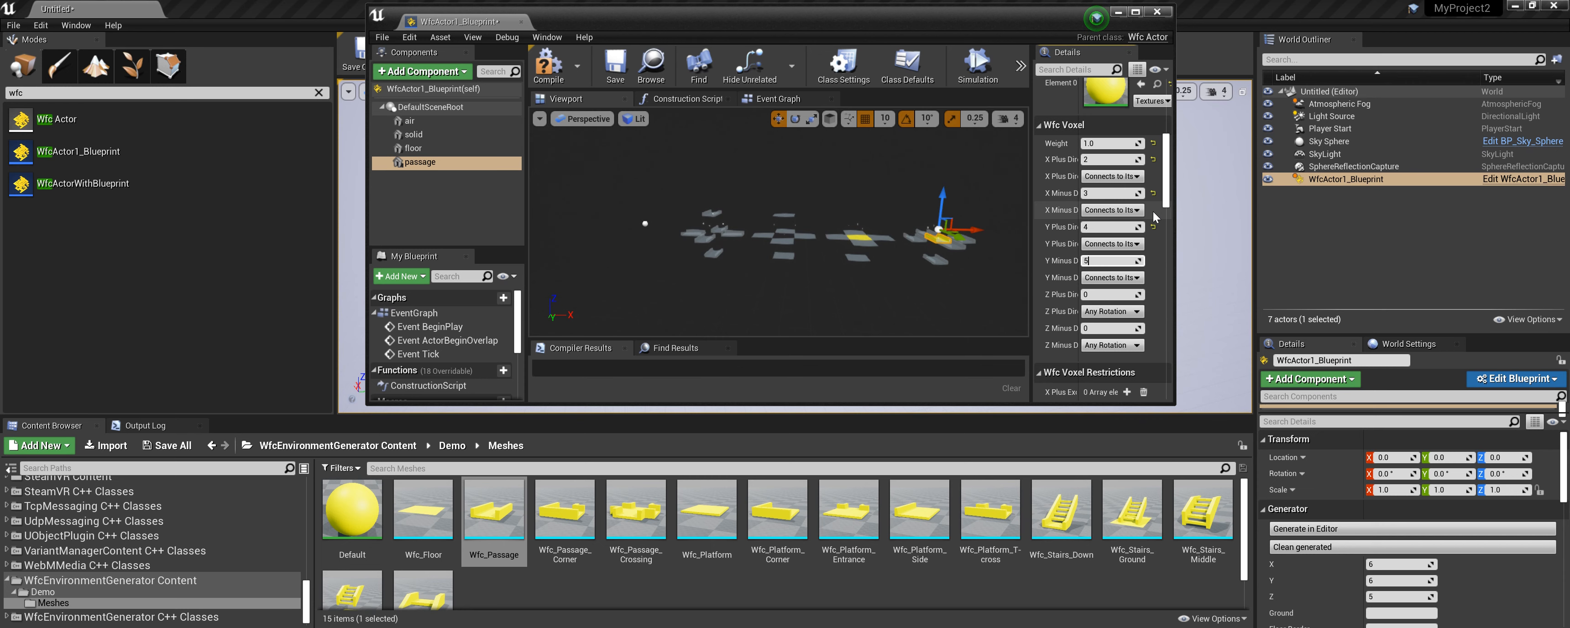
key(Return)
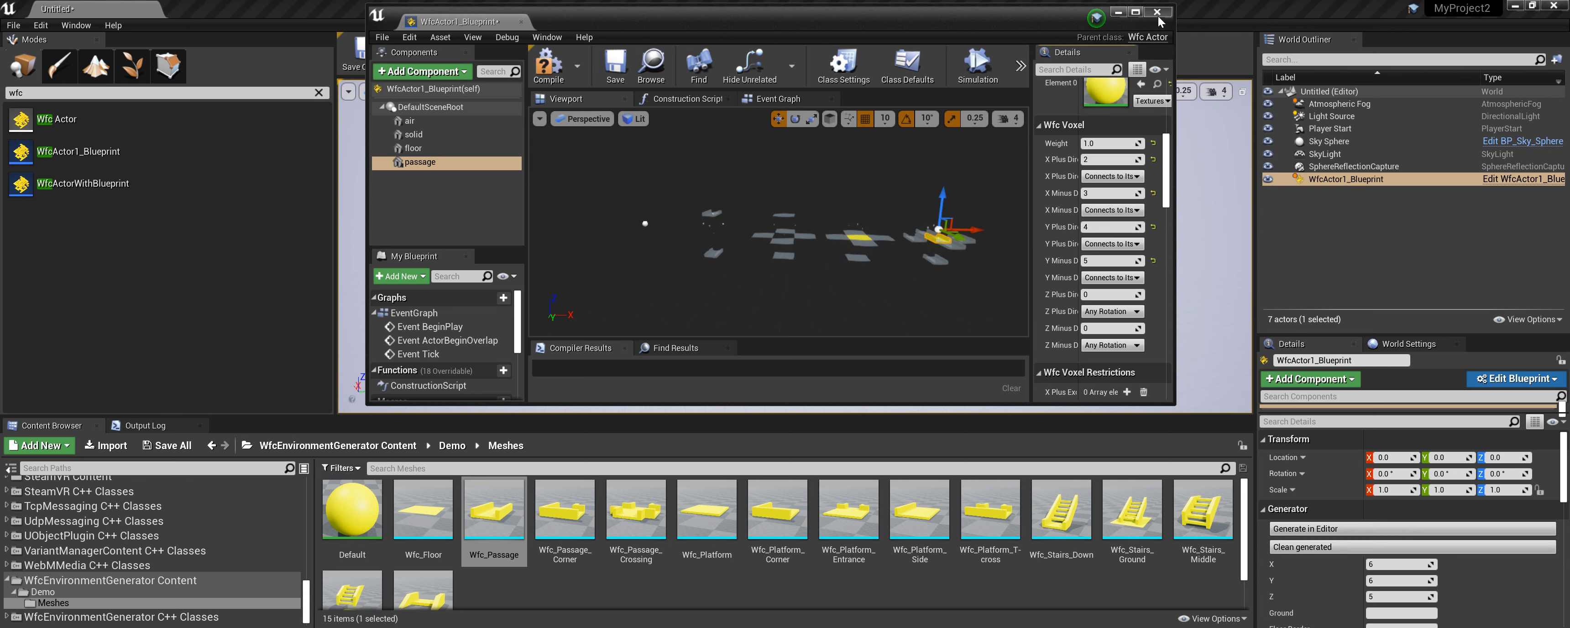
Close the blueprint editor and review the placed WFC actor's Generator settings.
click(1157, 12)
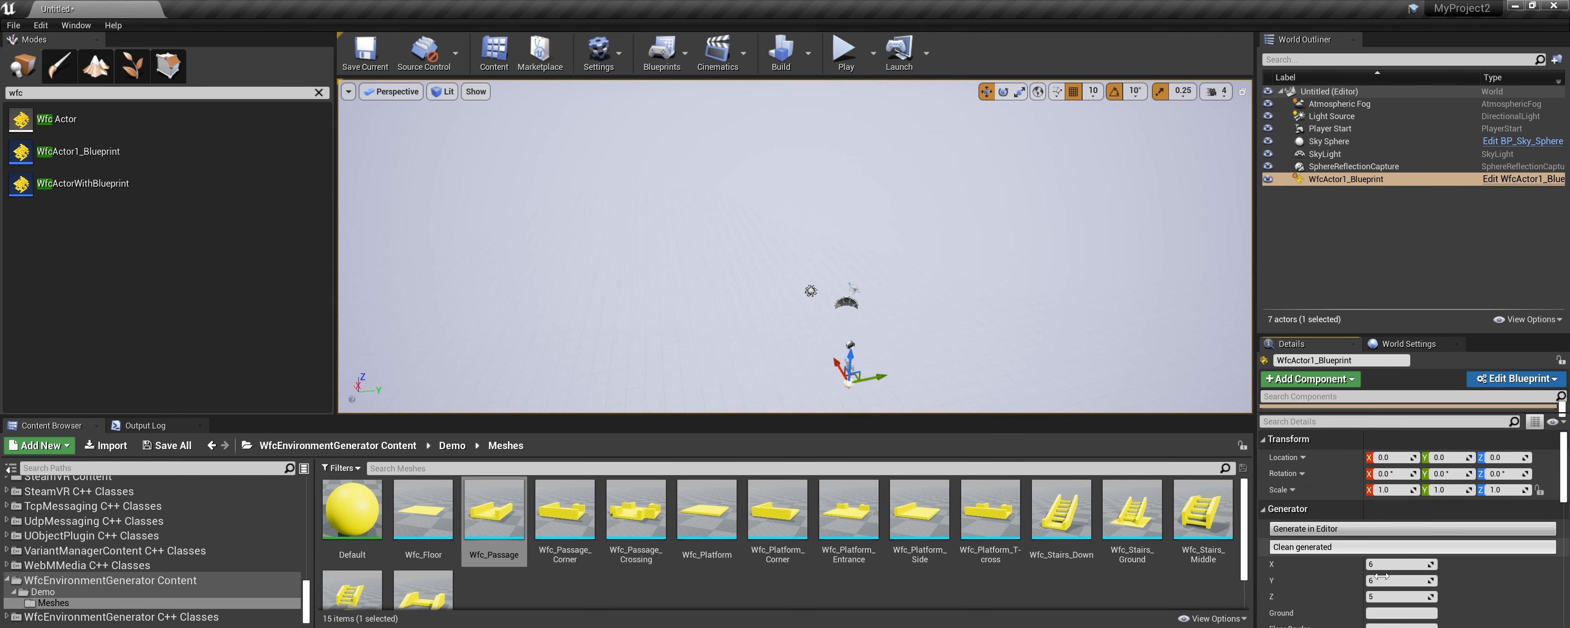
scroll(1381, 575, down, 3)
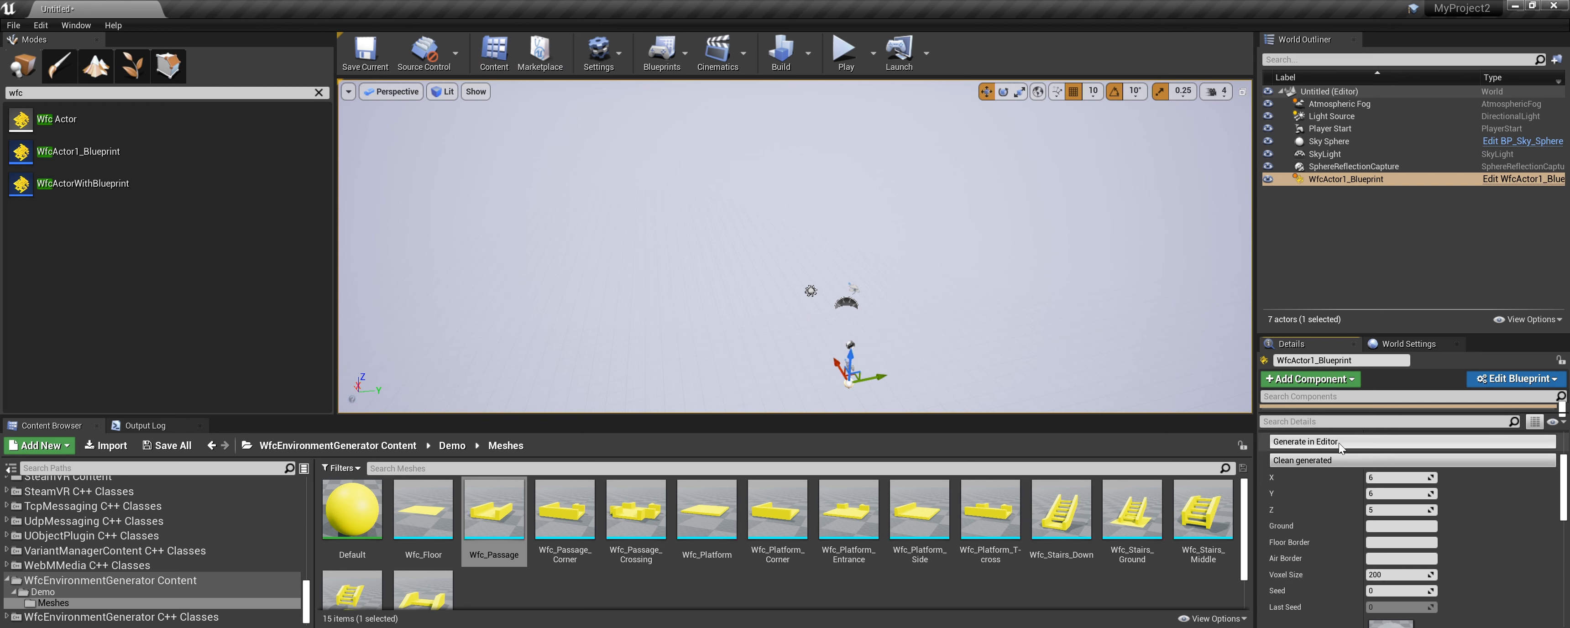
click(1391, 526)
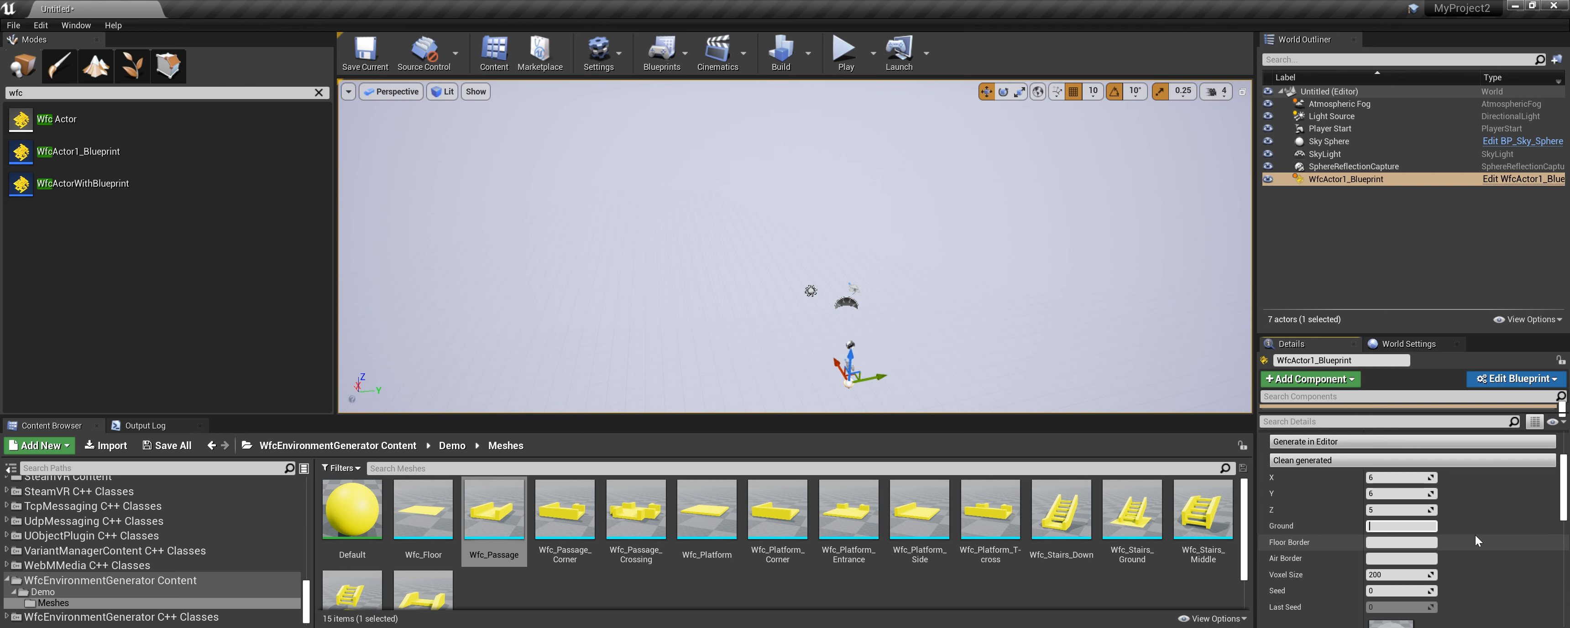
scroll(1476, 535, down, 2)
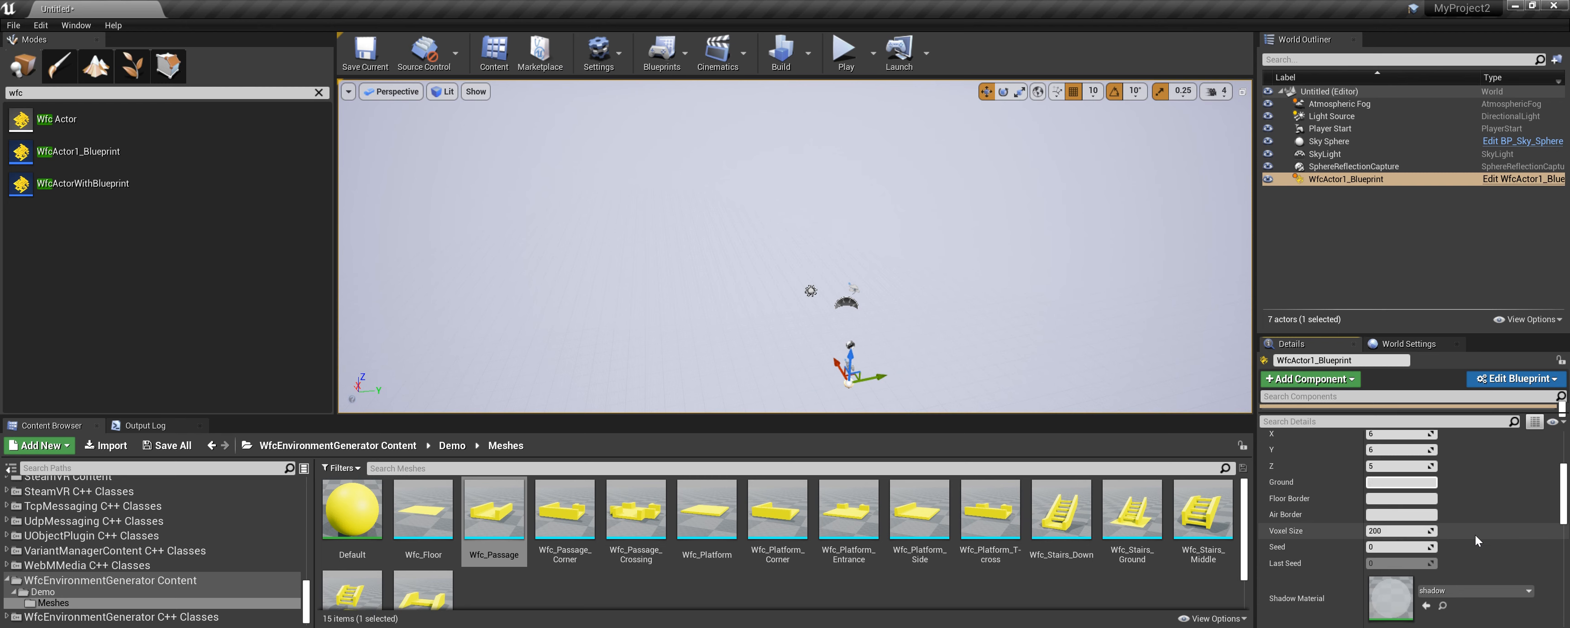